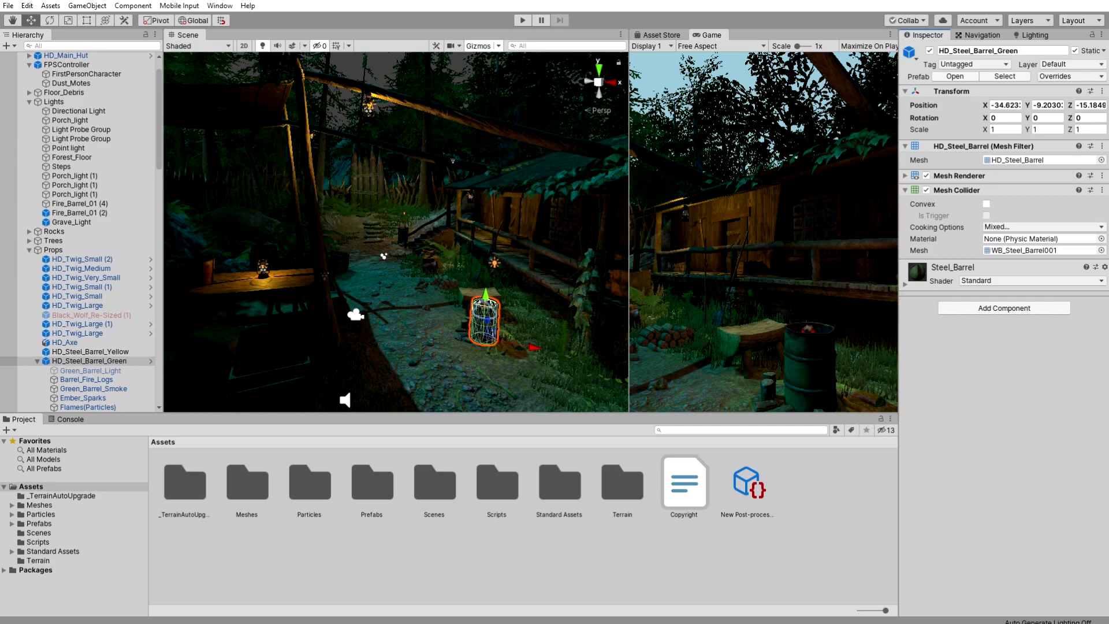
Step: Collapse the Props group and disable the Directional Light object in the Lights group
{"action": "right_click_drag", "start_coordinate": [350, 216], "coordinate": [351, 240]}
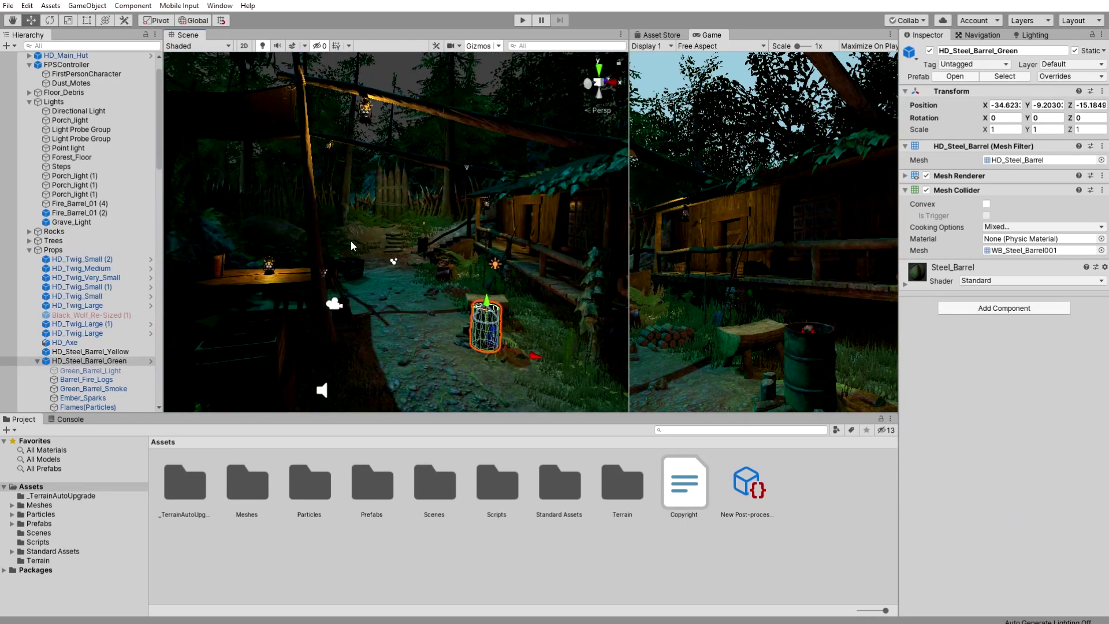
{"action": "left_click_drag", "start_coordinate": [351, 241], "coordinate": [365, 231]}
{"action": "middle_click_drag", "start_coordinate": [364, 230], "coordinate": [378, 211]}
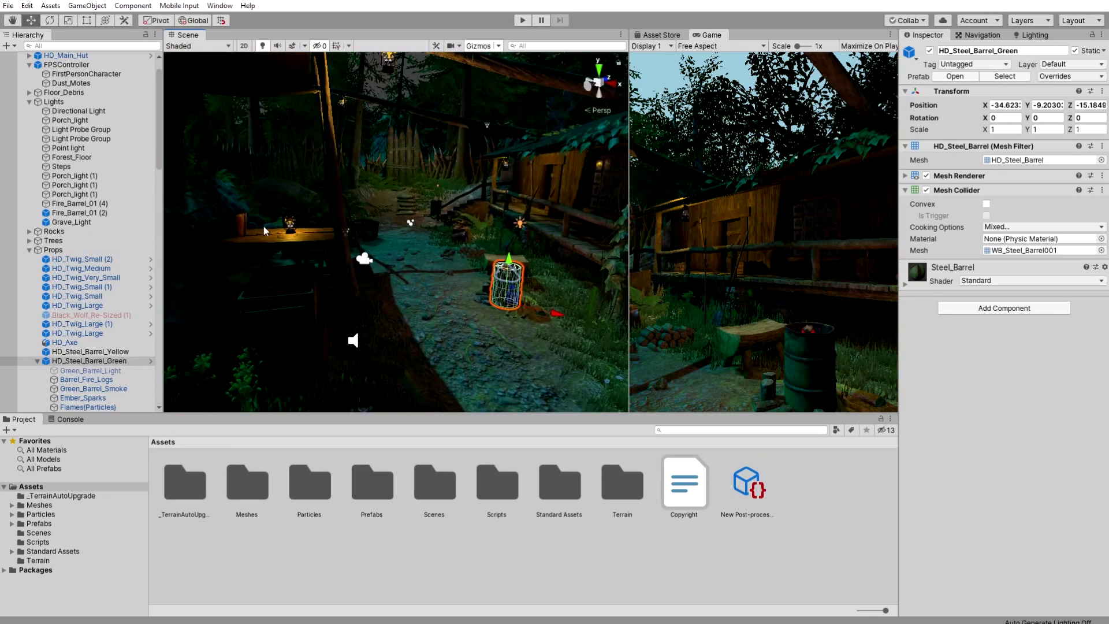
{"action": "left_click", "coordinate": [29, 251]}
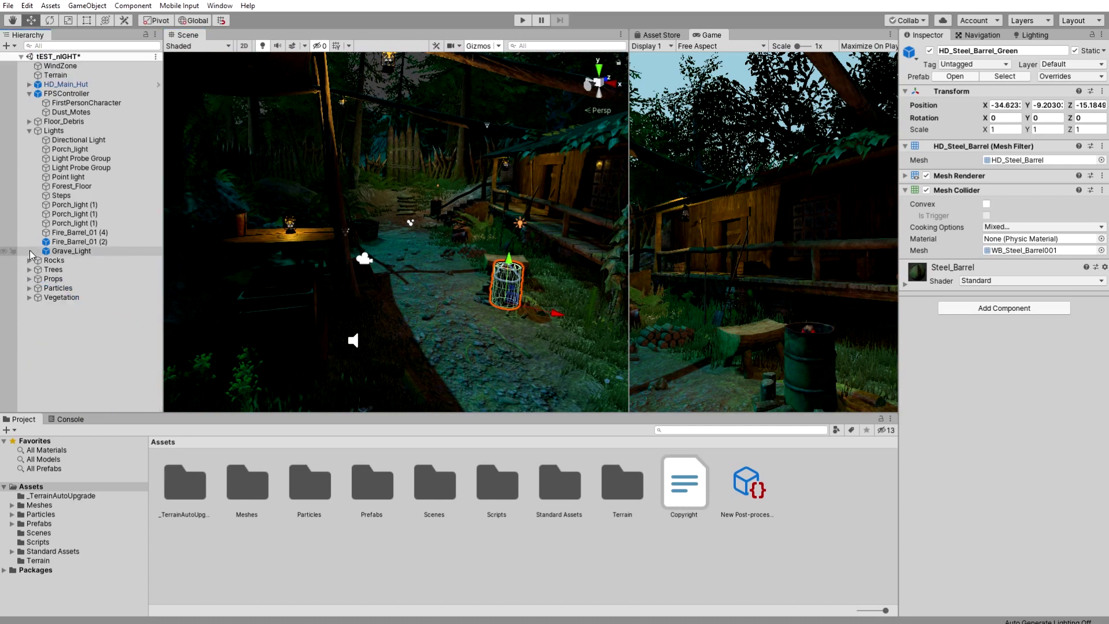
{"action": "left_click", "coordinate": [79, 141]}
{"action": "left_click", "coordinate": [930, 51]}
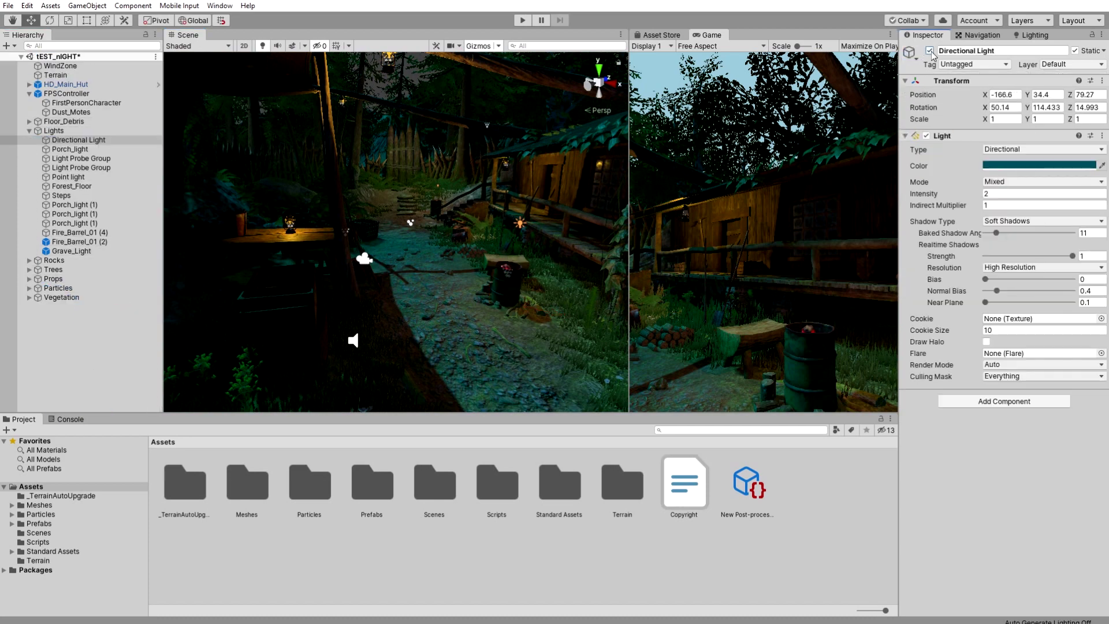
{"action": "left_click", "coordinate": [930, 51]}
{"action": "middle_click_drag", "start_coordinate": [470, 148], "coordinate": [445, 246]}
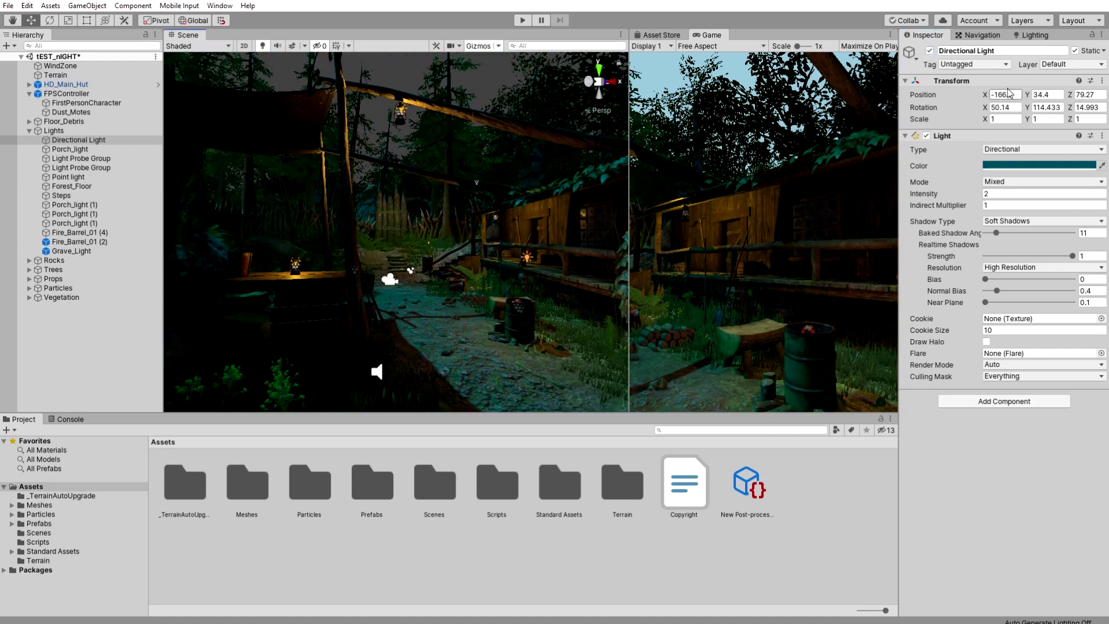
{"action": "left_click", "coordinate": [929, 51]}
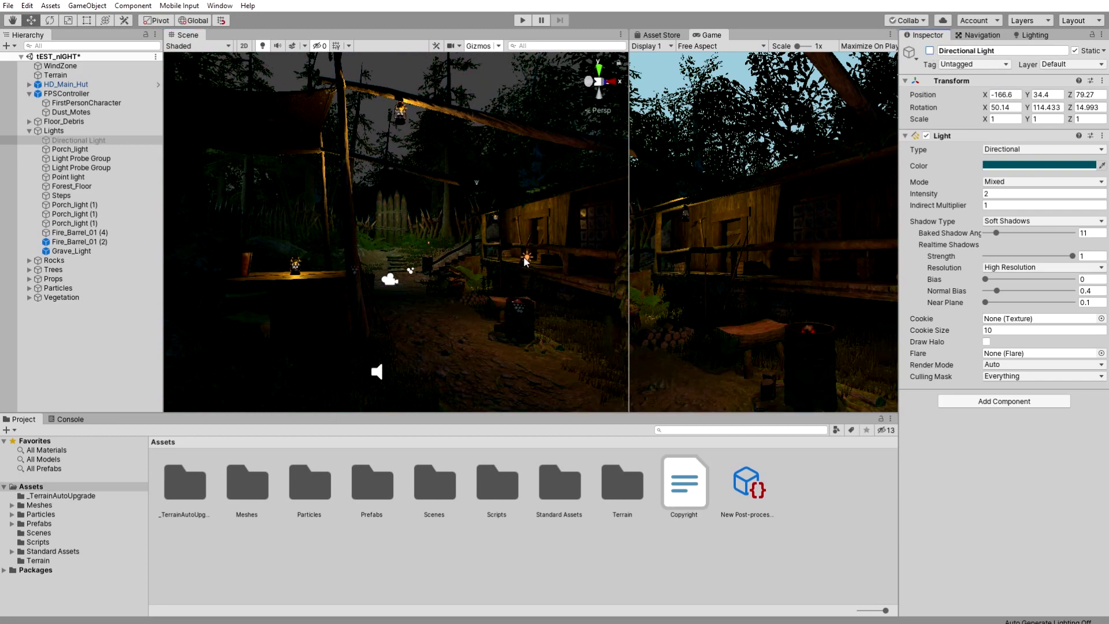
Step: Examine the cabin area and surrounding forest in the Scene view with the Directional Light disabled
{"action": "left_click", "coordinate": [527, 259]}
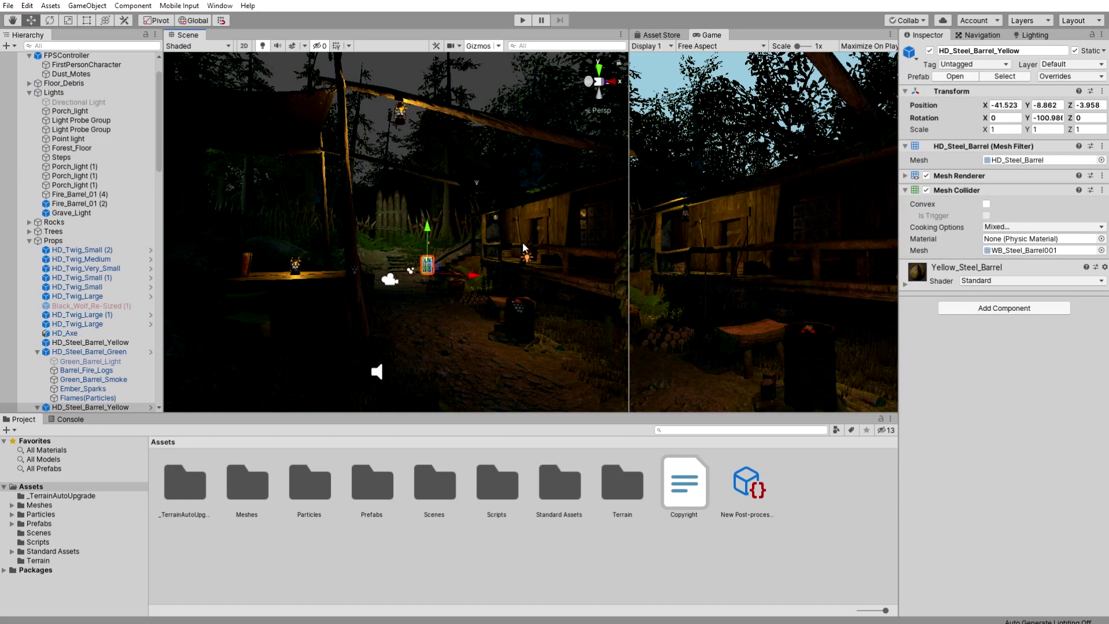
{"action": "left_click_drag", "start_coordinate": [523, 247], "coordinate": [456, 248], "text": "alt"}
{"action": "middle_click_drag", "start_coordinate": [456, 248], "coordinate": [639, 289]}
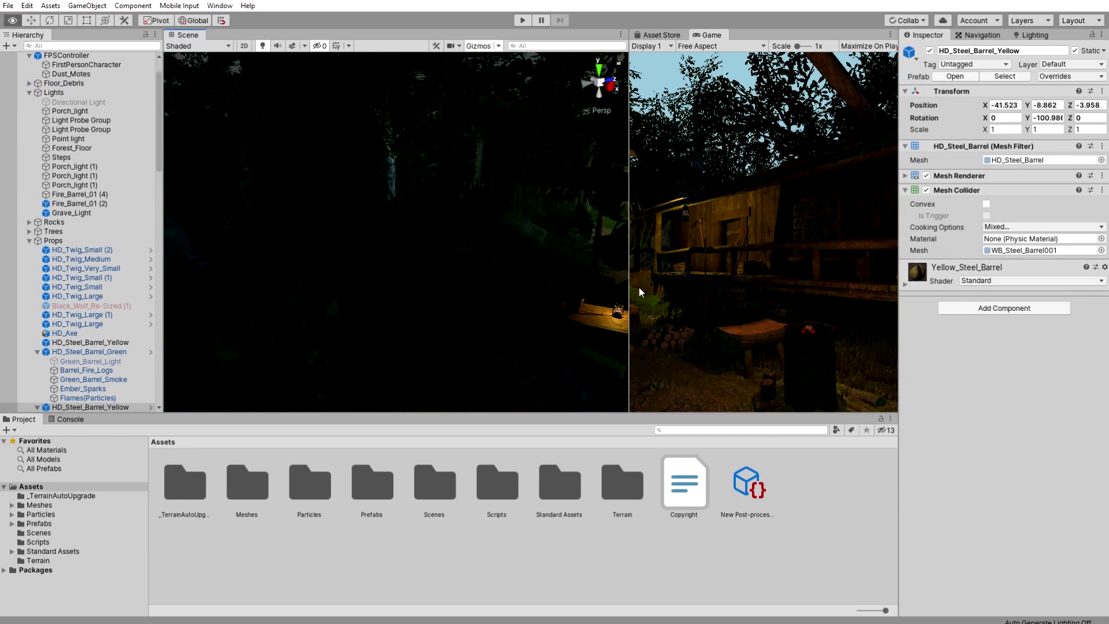
{"action": "left_click_drag", "start_coordinate": [638, 292], "coordinate": [266, 279], "text": "alt"}
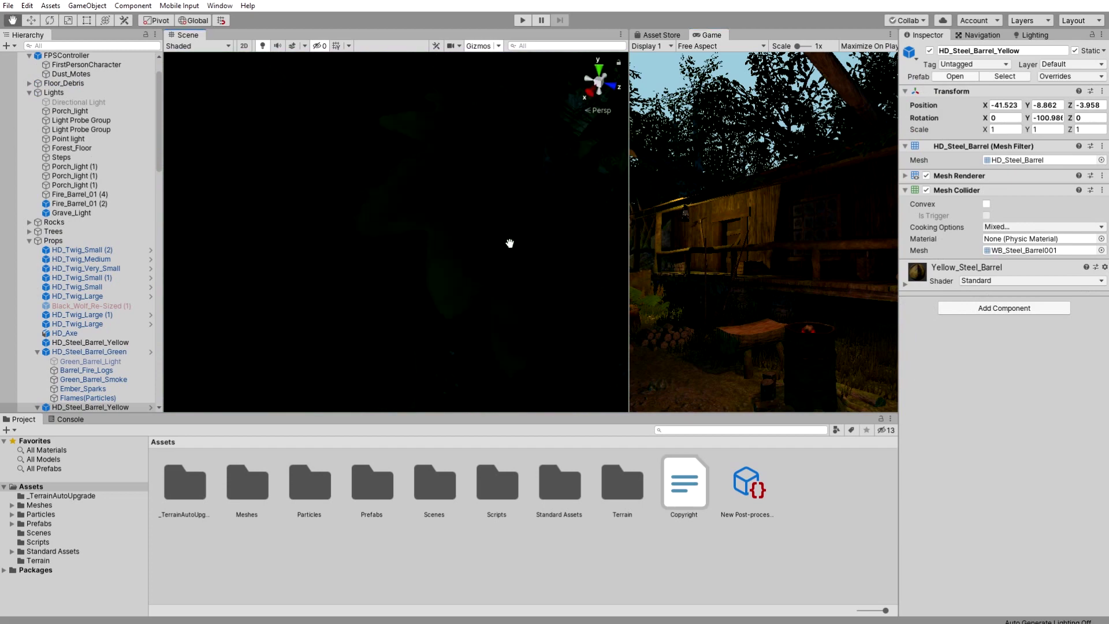
{"action": "left_click_drag", "start_coordinate": [510, 243], "coordinate": [1016, 300], "text": "alt"}
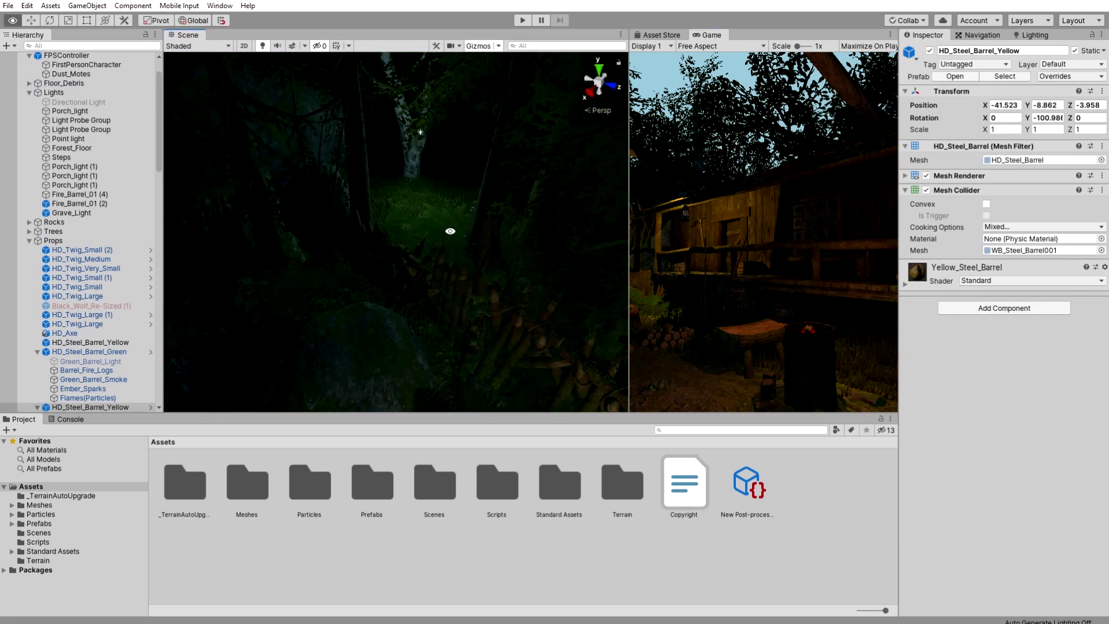
{"action": "left_click_drag", "start_coordinate": [449, 231], "coordinate": [335, 235], "text": "alt"}
{"action": "middle_click_drag", "start_coordinate": [522, 291], "coordinate": [220, 191]}
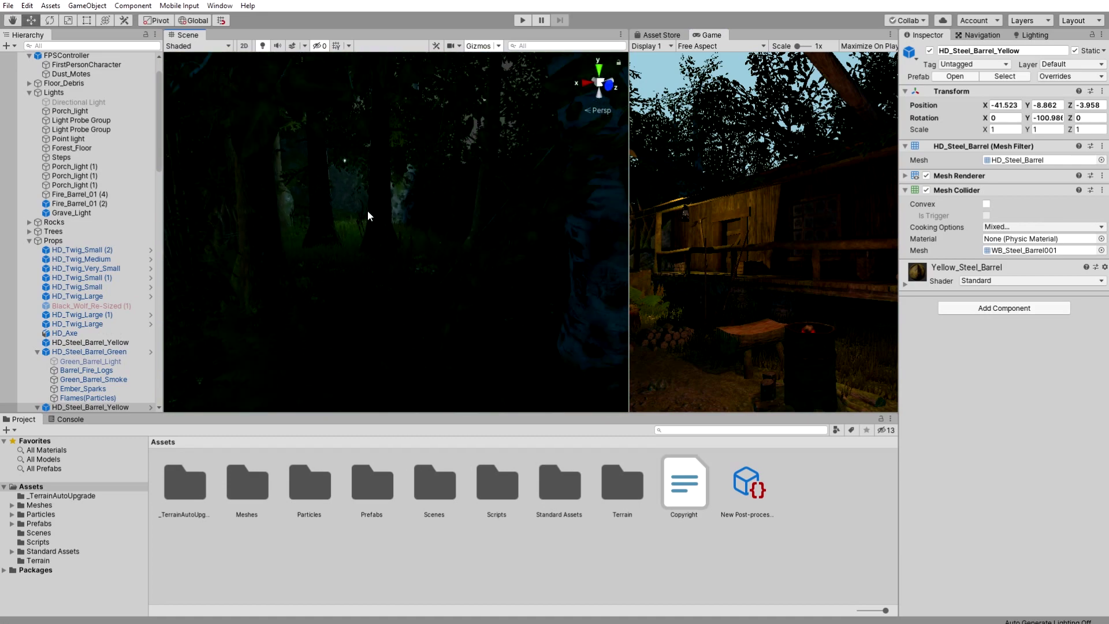
{"action": "left_click_drag", "start_coordinate": [407, 268], "coordinate": [439, 243], "text": "alt"}
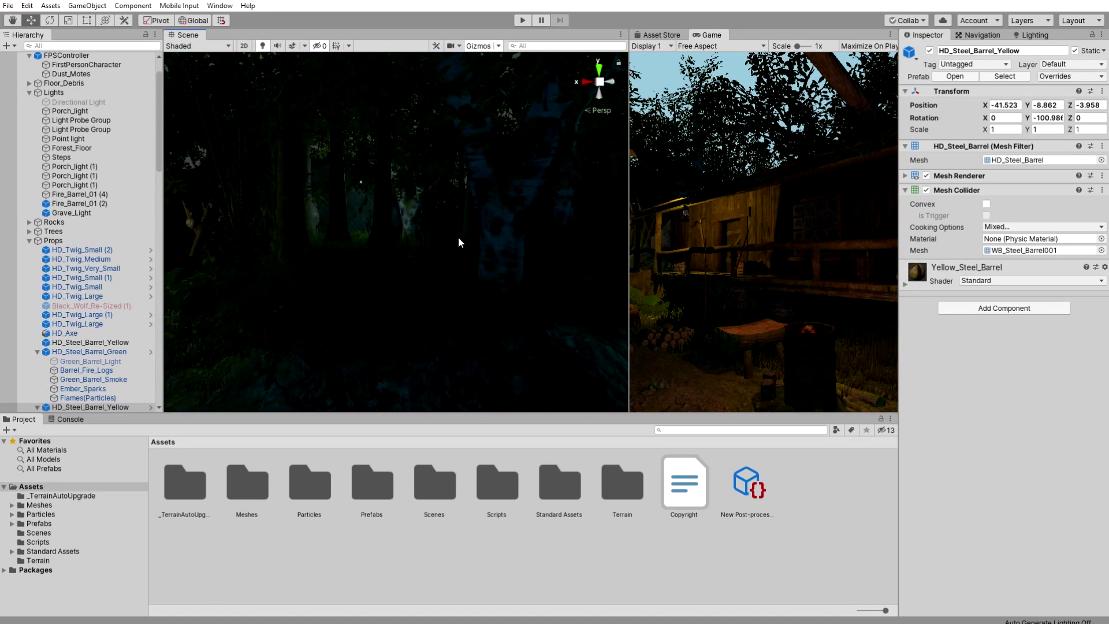
{"action": "middle_click_drag", "start_coordinate": [459, 237], "coordinate": [442, 273]}
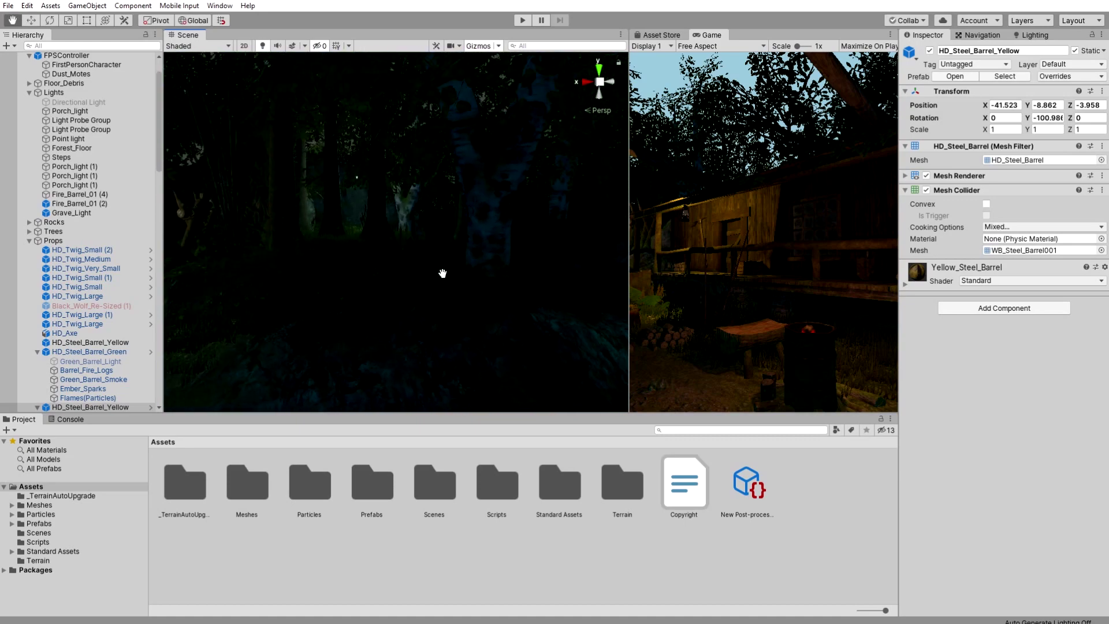
{"action": "left_click_drag", "start_coordinate": [442, 273], "coordinate": [801, 276], "text": "alt"}
{"action": "left_click_drag", "start_coordinate": [495, 240], "coordinate": [352, 217]}
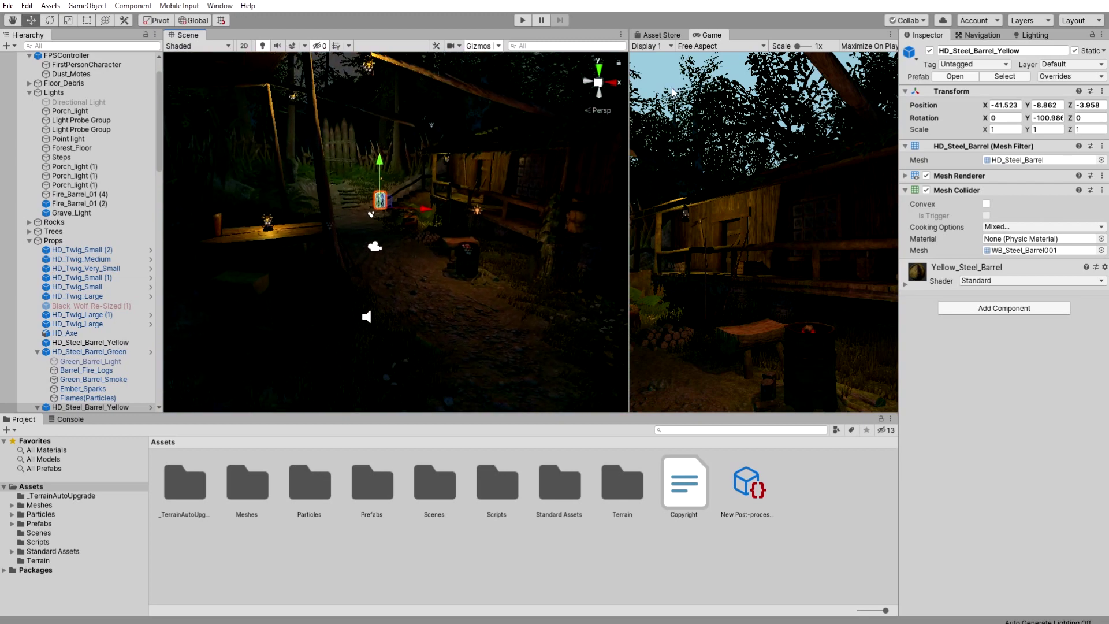
Step: Re-enable the Directional Light object in the Lights group
{"action": "left_click", "coordinate": [71, 102]}
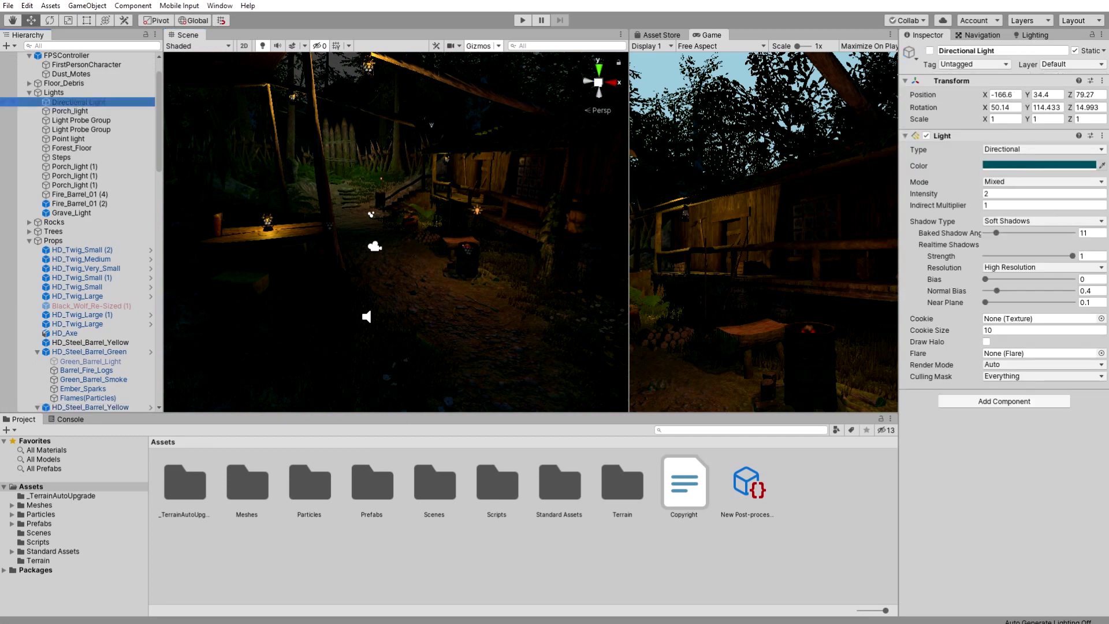
{"action": "left_click", "coordinate": [930, 51]}
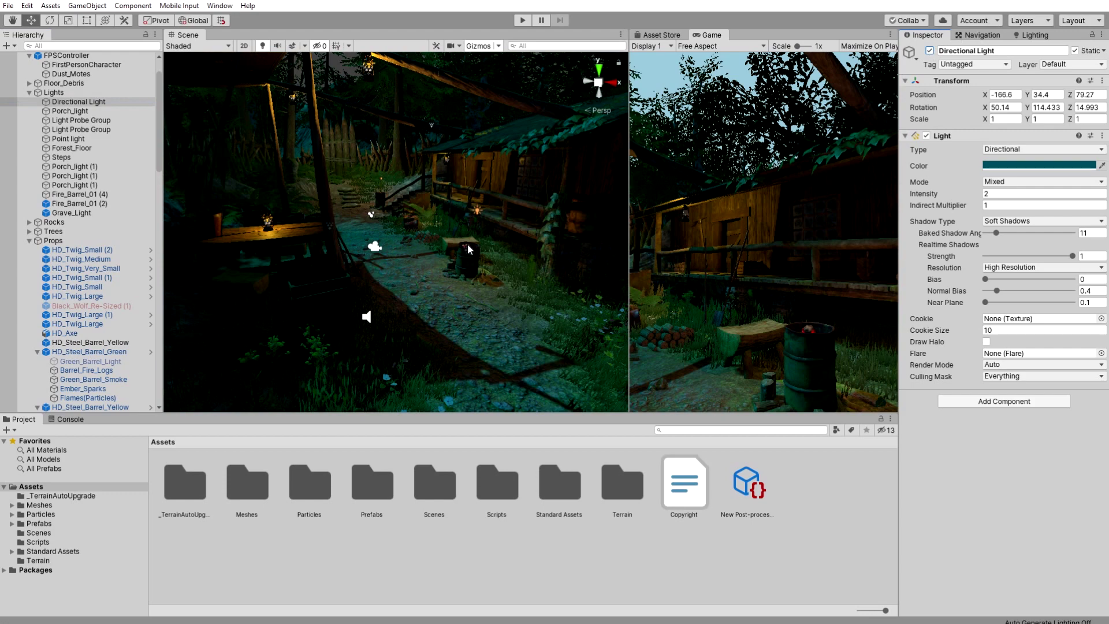
{"action": "right_click_drag", "start_coordinate": [467, 243], "coordinate": [429, 201]}
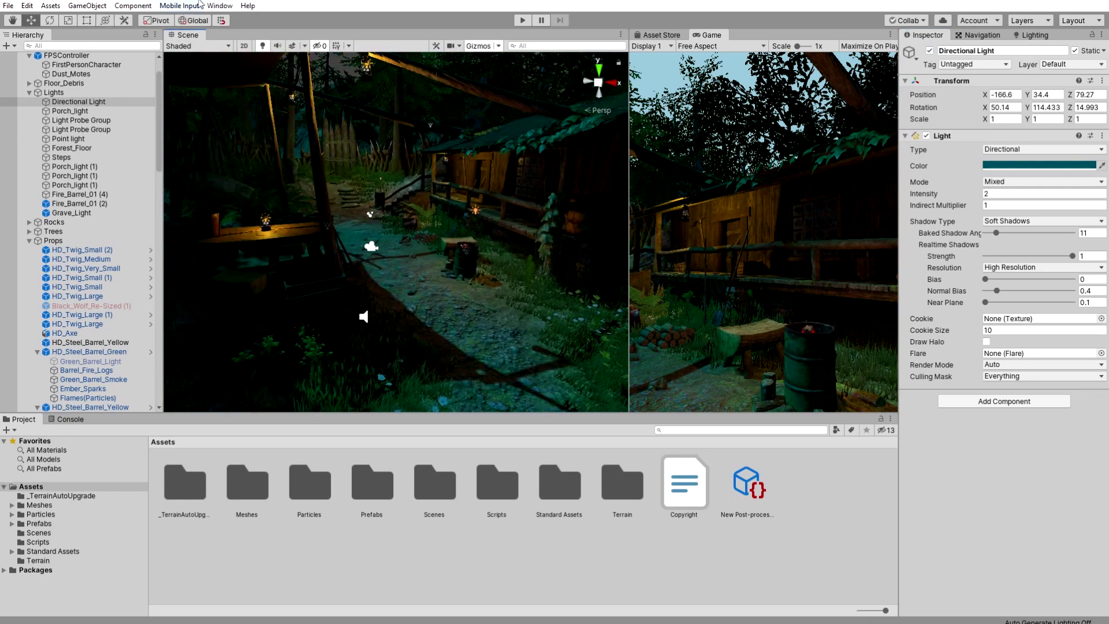
Step: Install the Post Processing 2.2.2 package from the list of all packages in Package Manager, and close the manager
{"action": "left_click", "coordinate": [220, 6]}
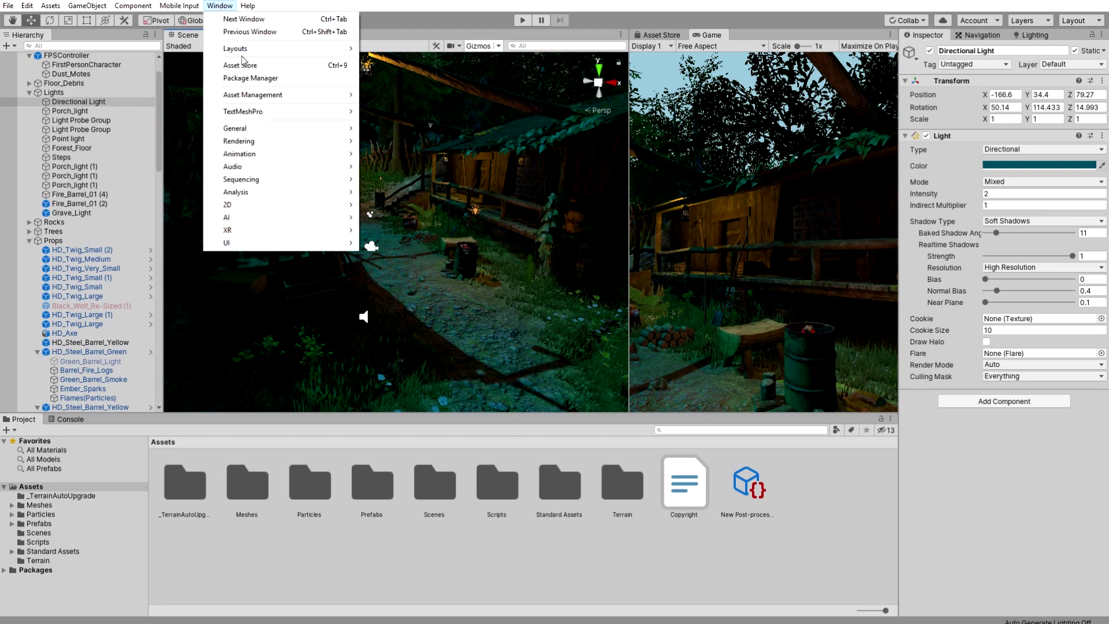
{"action": "left_click", "coordinate": [252, 79]}
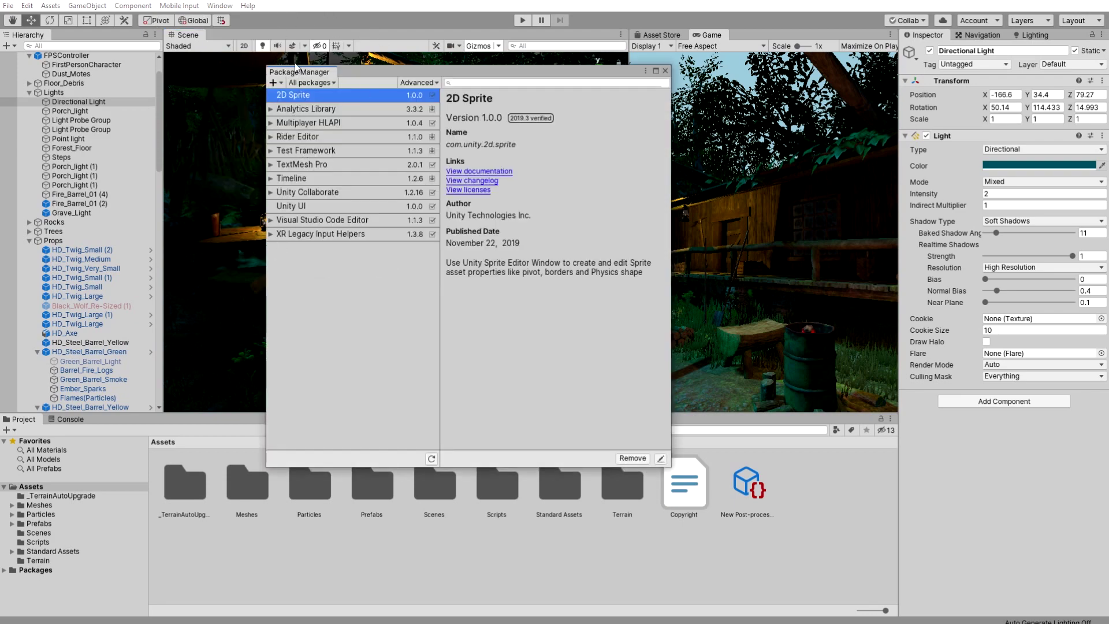
{"action": "left_click", "coordinate": [297, 83]}
{"action": "left_click", "coordinate": [319, 97]}
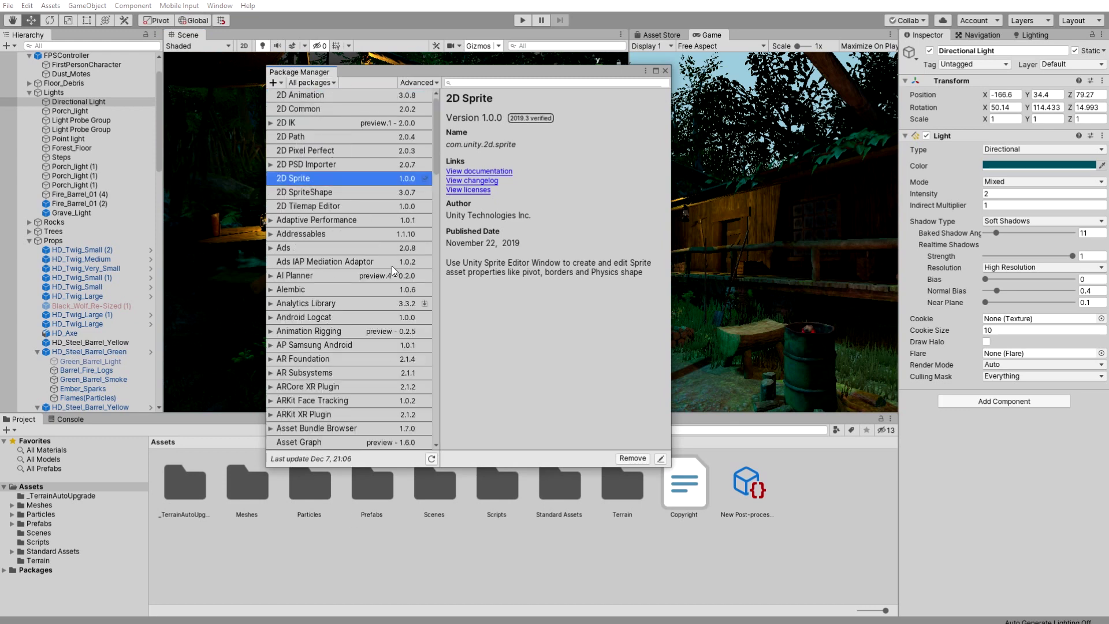
{"action": "left_click_drag", "start_coordinate": [435, 116], "coordinate": [427, 298]}
{"action": "left_click", "coordinate": [294, 311]}
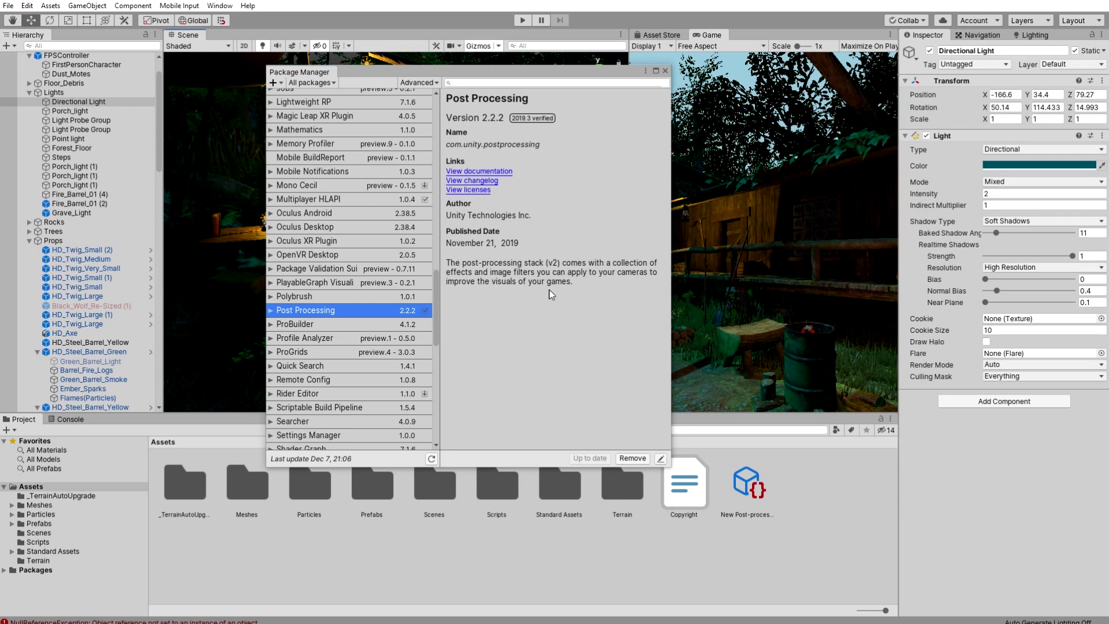
{"action": "left_click", "coordinate": [666, 71]}
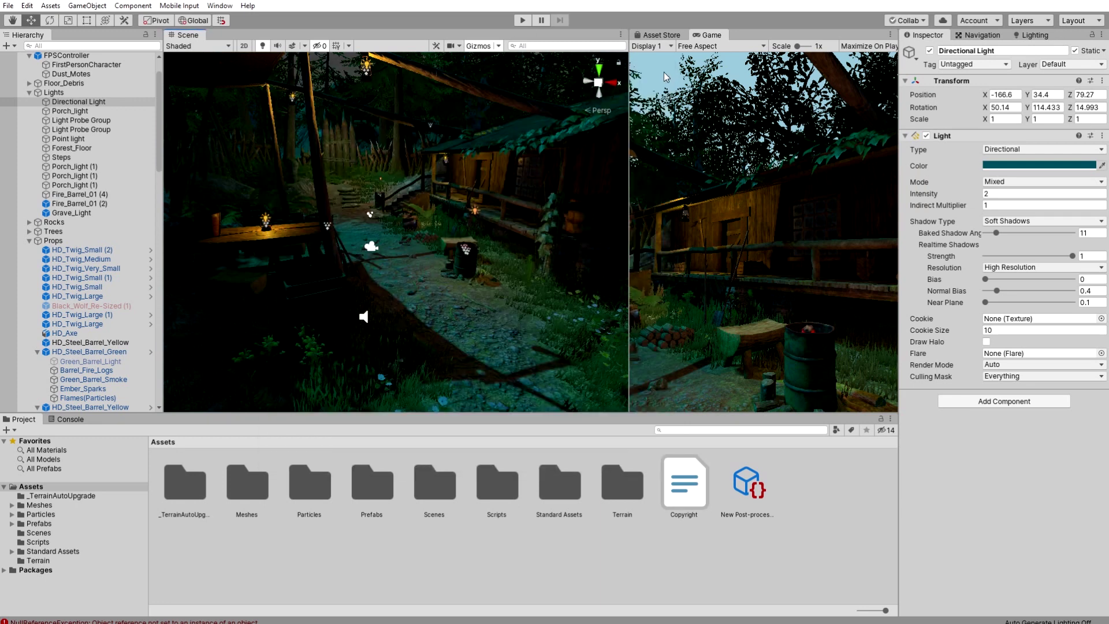
Step: Check the contents of the Post Processing folder under the project's Packages, then collapse Packages
{"action": "left_click", "coordinate": [4, 570]}
{"action": "scroll", "coordinate": [45, 540], "scroll_direction": "down", "scroll_amount": 3}
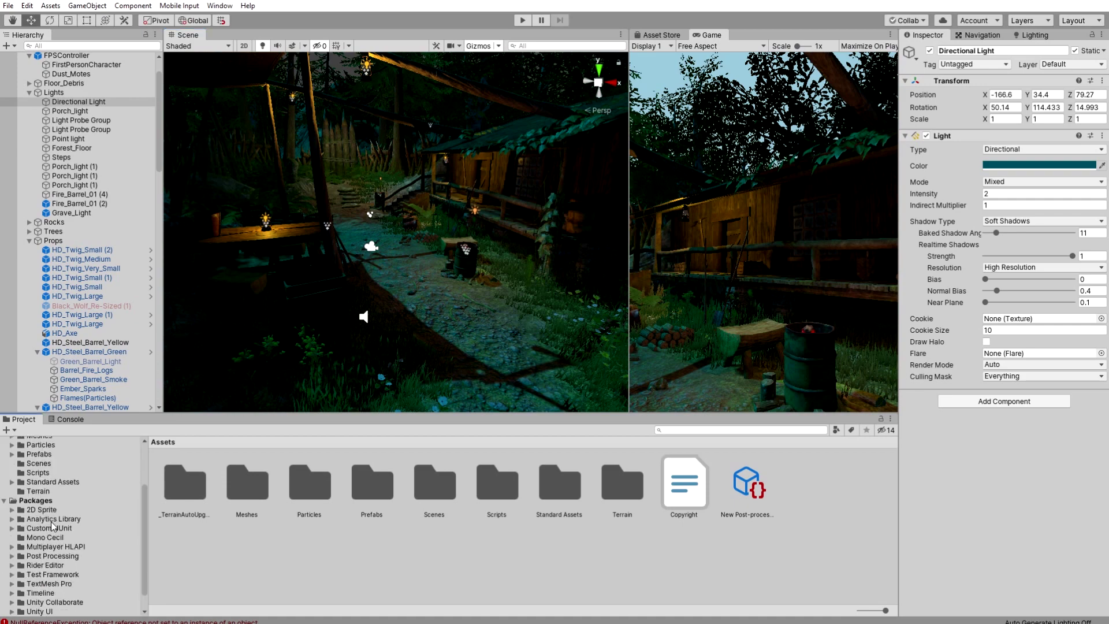
{"action": "scroll", "coordinate": [53, 524], "scroll_direction": "down", "scroll_amount": 1}
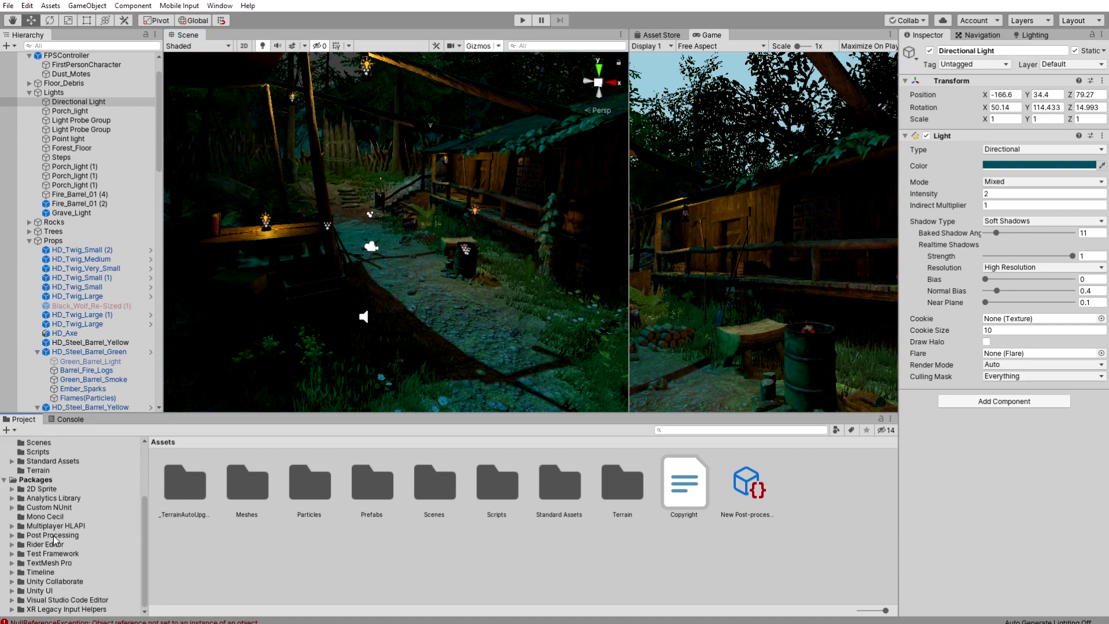
{"action": "left_click", "coordinate": [51, 536]}
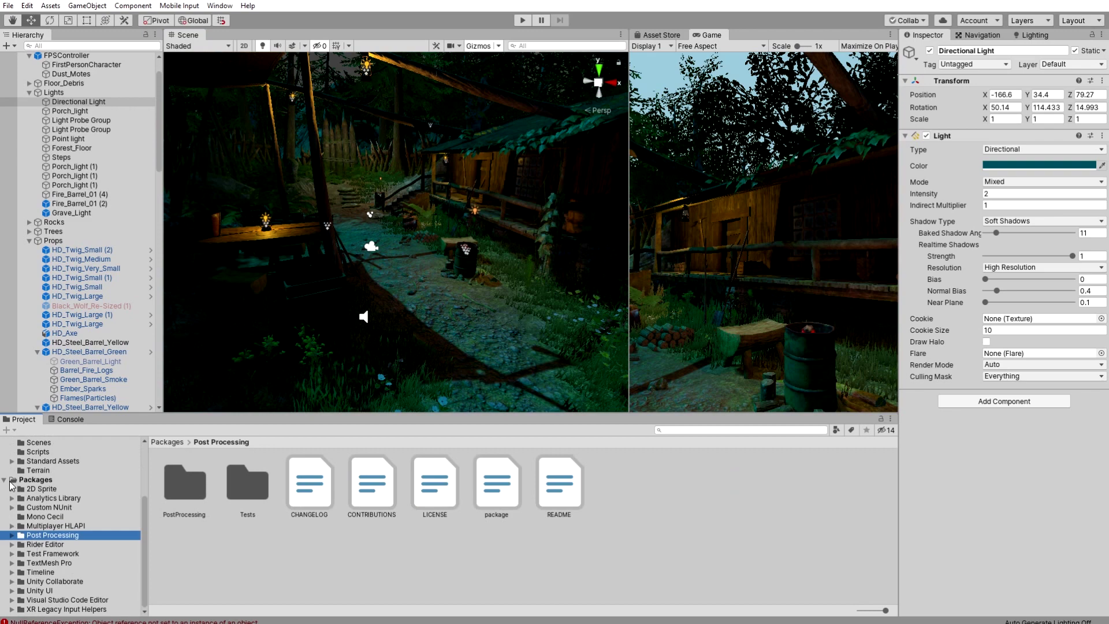
{"action": "left_click", "coordinate": [5, 479]}
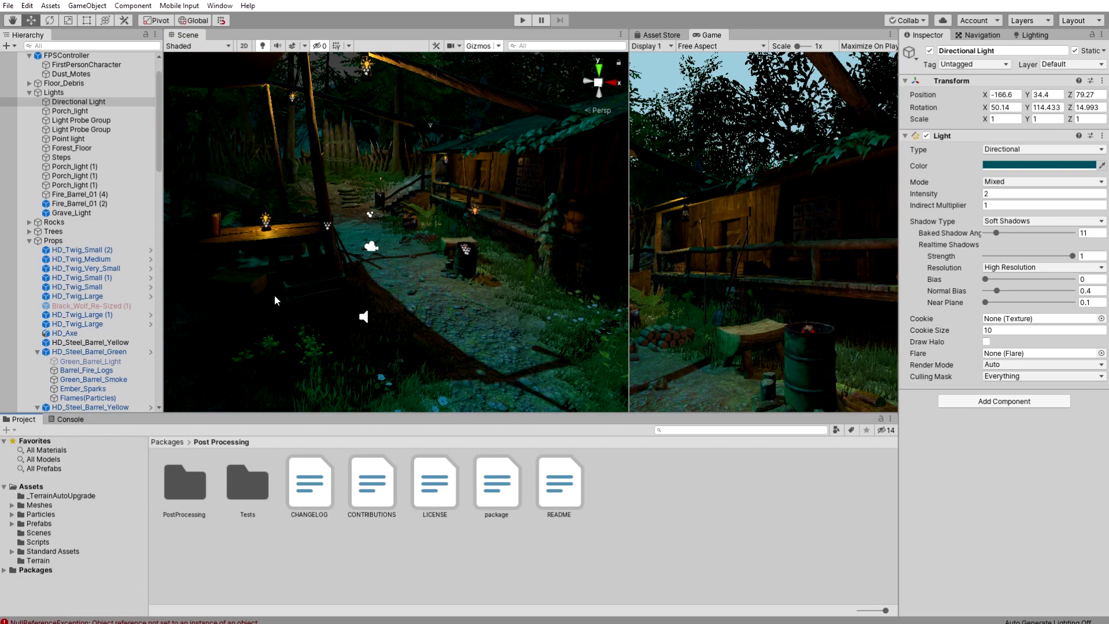
Step: Collapse the Props and Lights groups in the scene hierarchy
{"action": "left_click", "coordinate": [27, 240]}
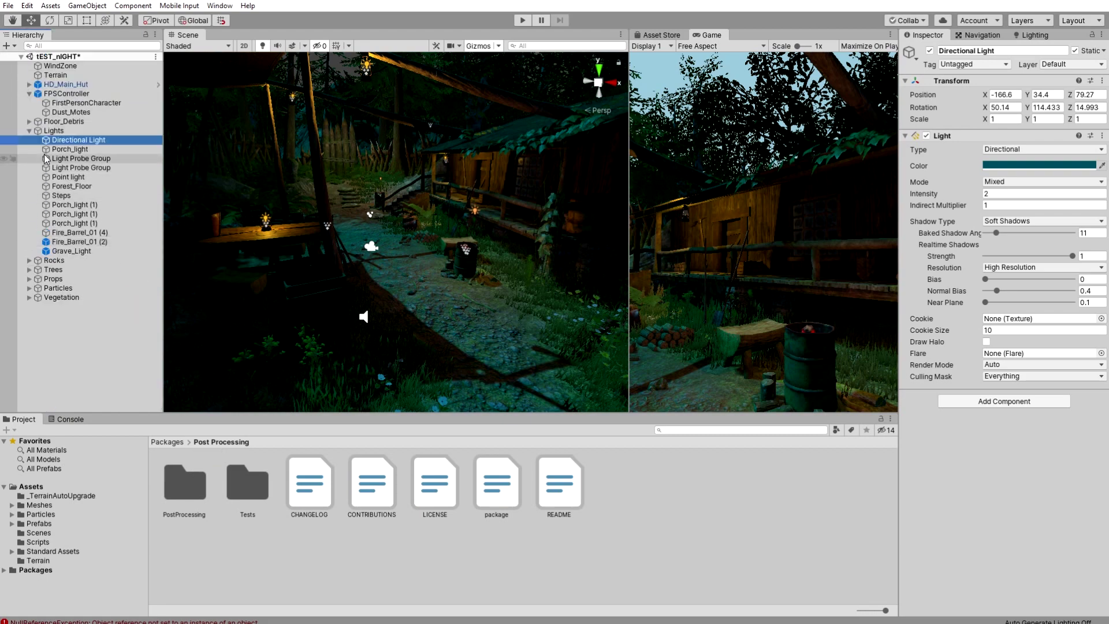
{"action": "left_click", "coordinate": [29, 131]}
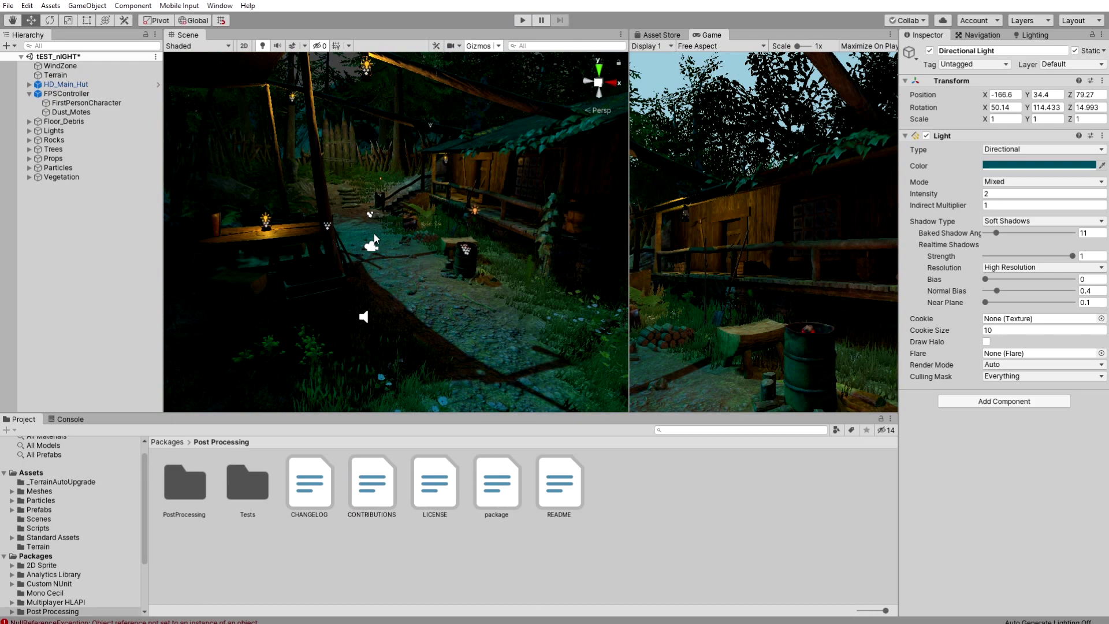
{"action": "left_click", "coordinate": [60, 65]}
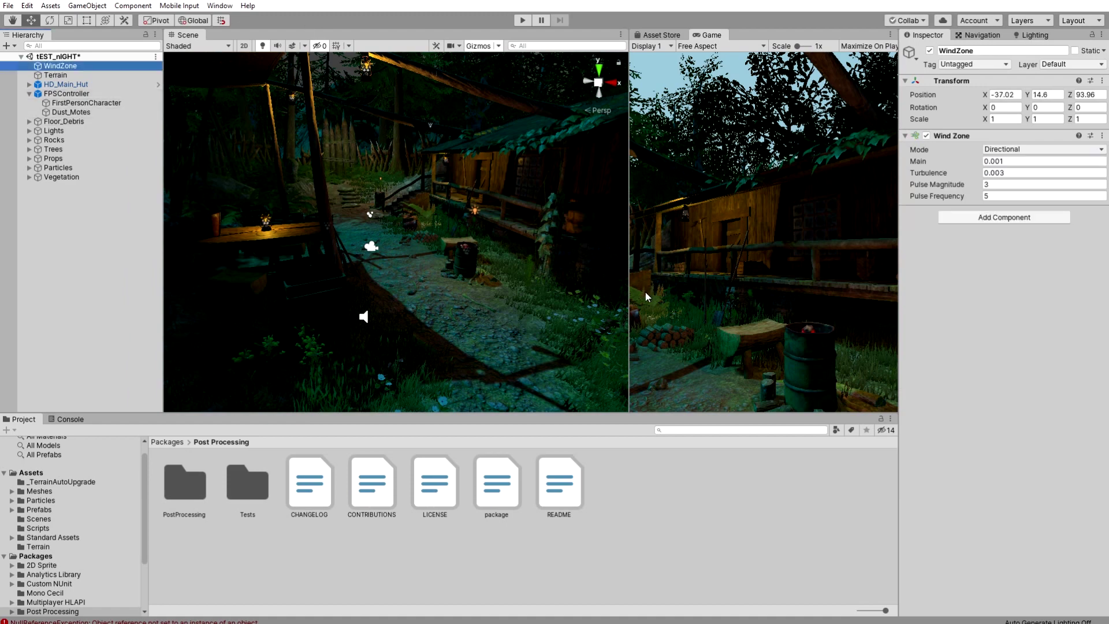
Step: Add a Post-process Layer component to the FirstPersonCharacter camera under FPSController
{"action": "left_click", "coordinate": [88, 103]}
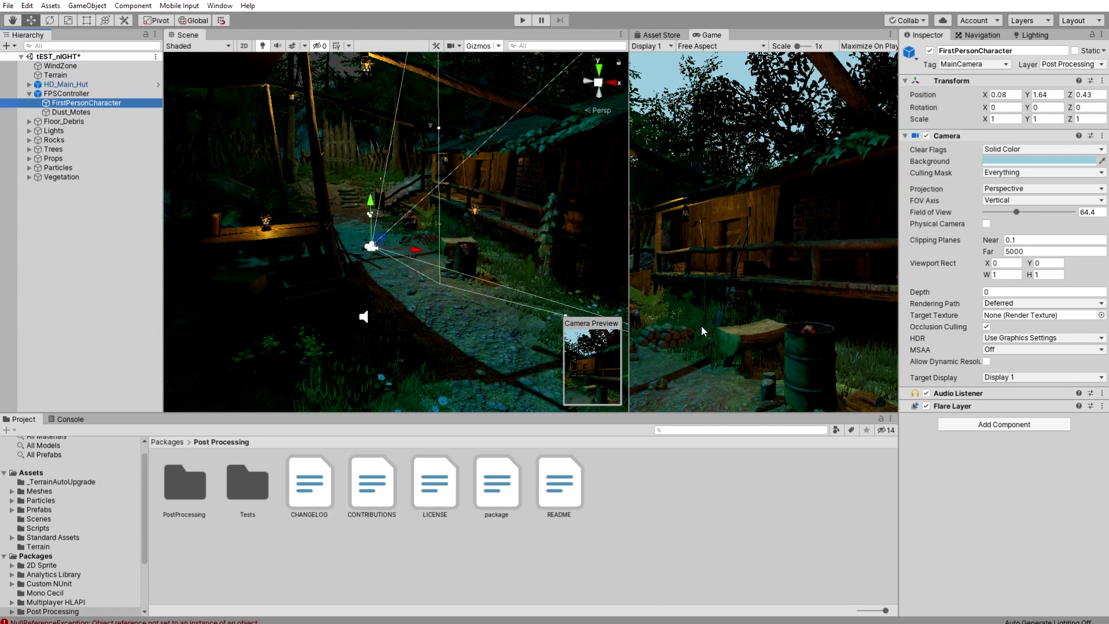
{"action": "left_click", "coordinate": [1005, 425]}
{"action": "type", "text": "POS"}
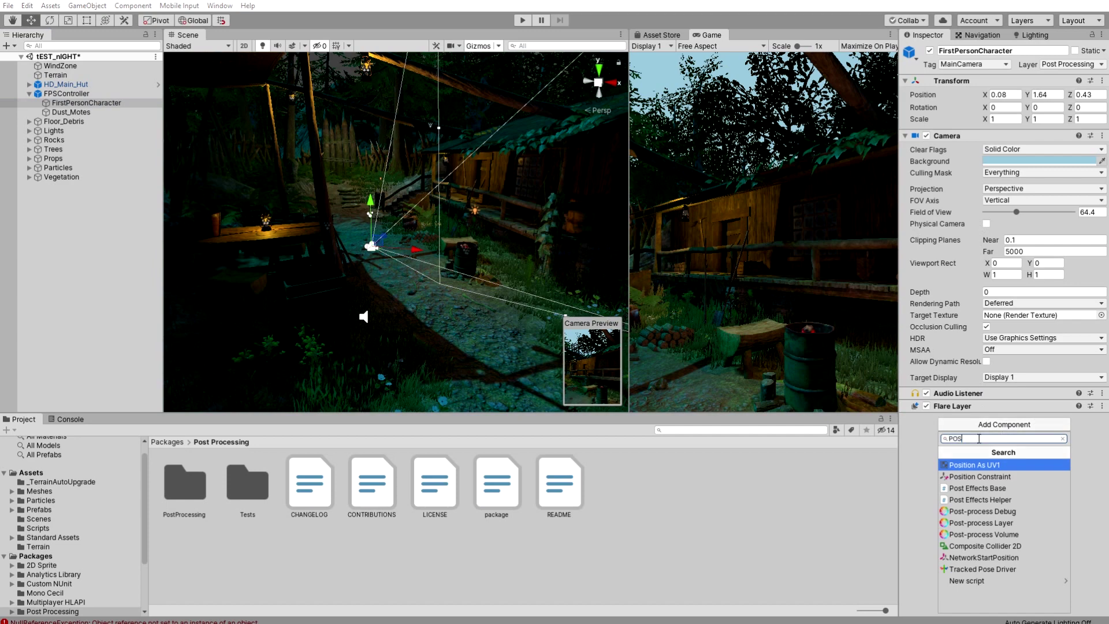
{"action": "key", "text": "BackSpace"}
{"action": "key", "text": "BackSpace"}
{"action": "key", "text": "BackSpace"}
{"action": "type", "text": "P"}
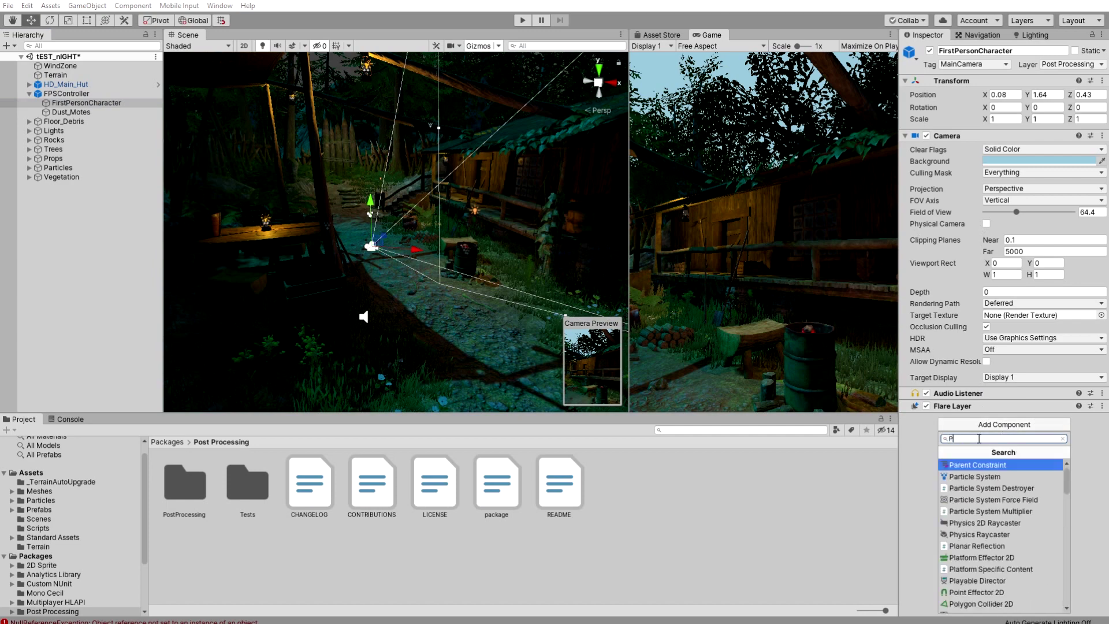
{"action": "type", "text": "osy"}
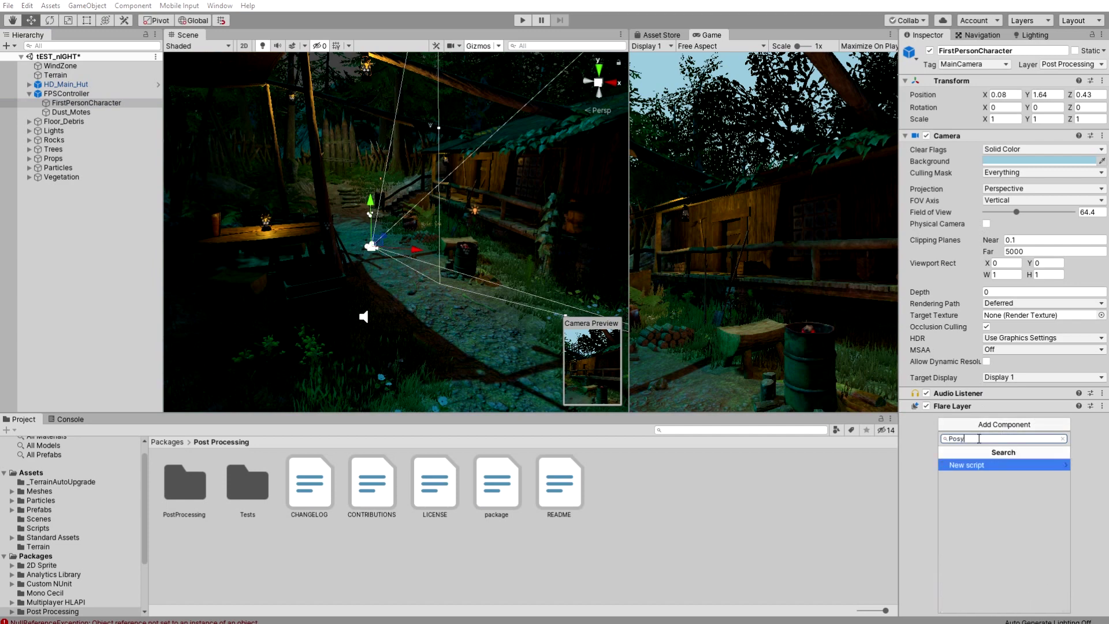
{"action": "key", "text": "BackSpace"}
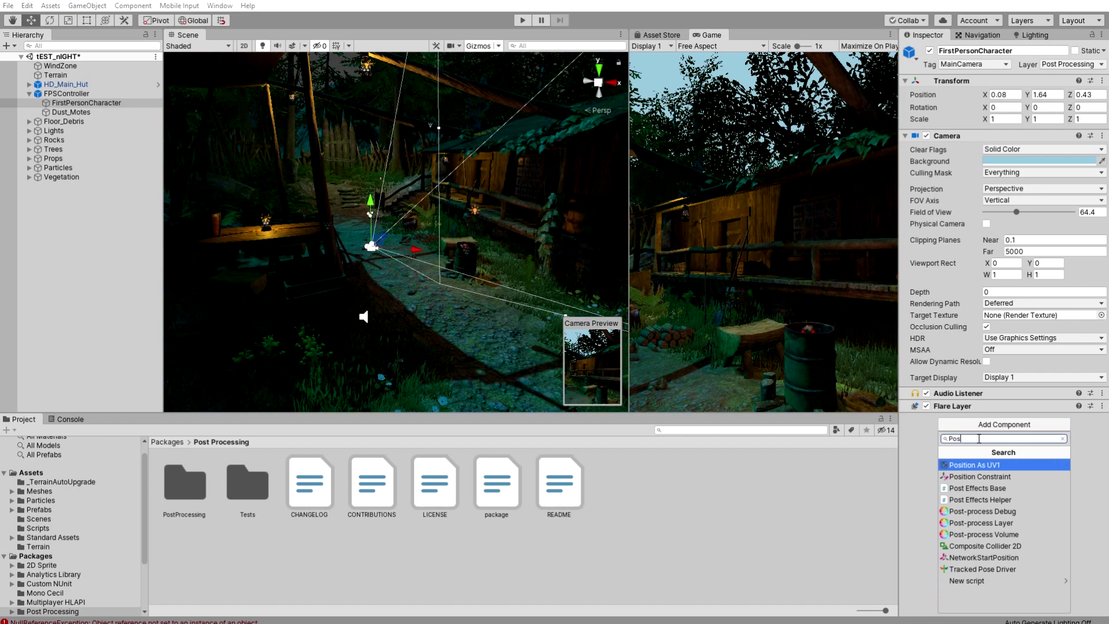
{"action": "left_click", "coordinate": [1002, 524]}
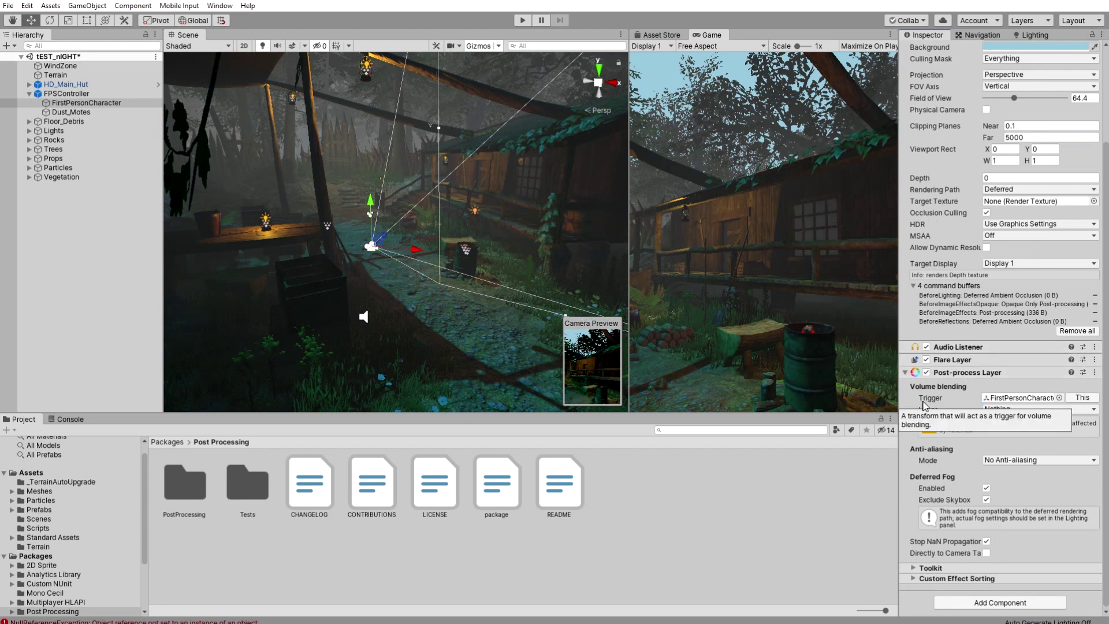
Step: Set the Post-process Layer's volume blending layer to Post Processing, keeping FirstPersonCharacter as the trigger
{"action": "left_click", "coordinate": [1050, 398]}
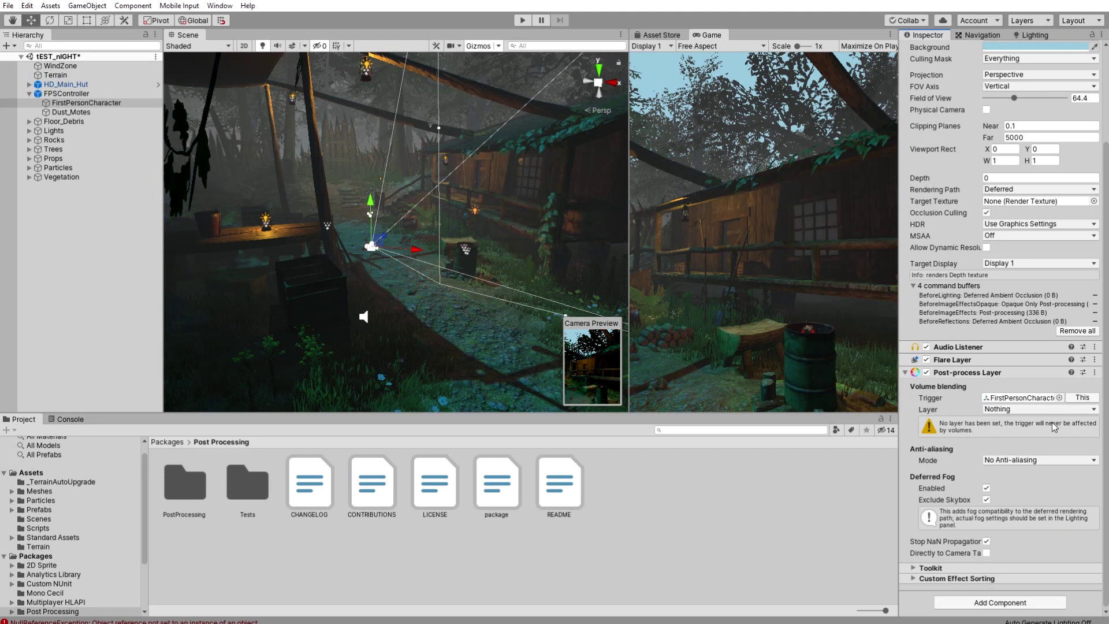
{"action": "left_click", "coordinate": [995, 414]}
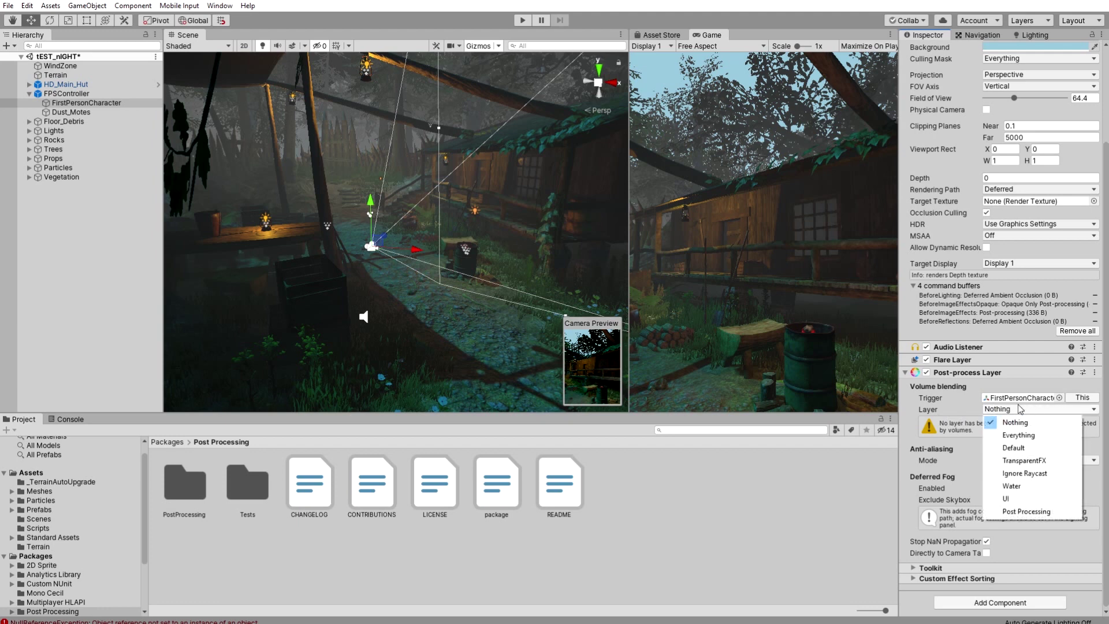
{"action": "left_click", "coordinate": [1027, 512]}
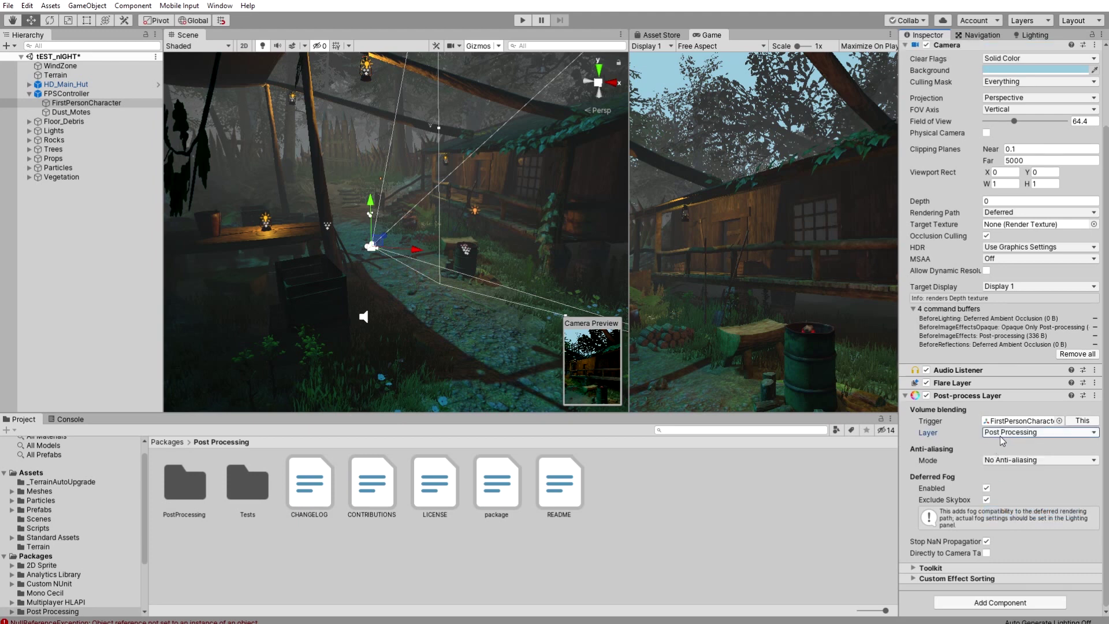
Step: Open the project's layer list for editing and name User Layer 9 "postprocessing"
{"action": "left_click", "coordinate": [1044, 22]}
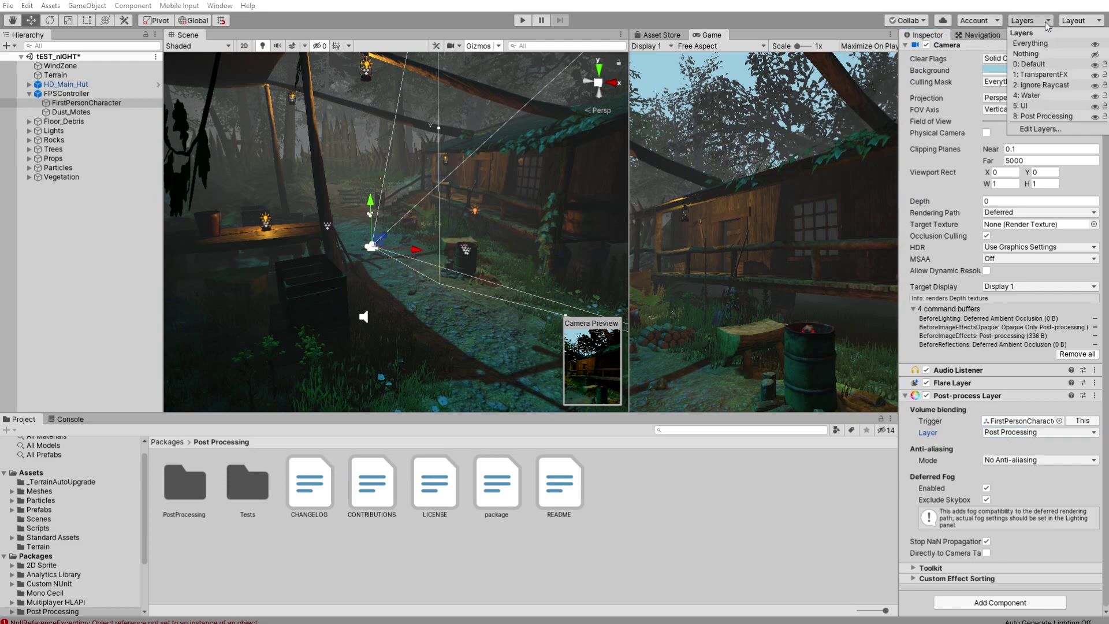
{"action": "left_click", "coordinate": [1055, 126]}
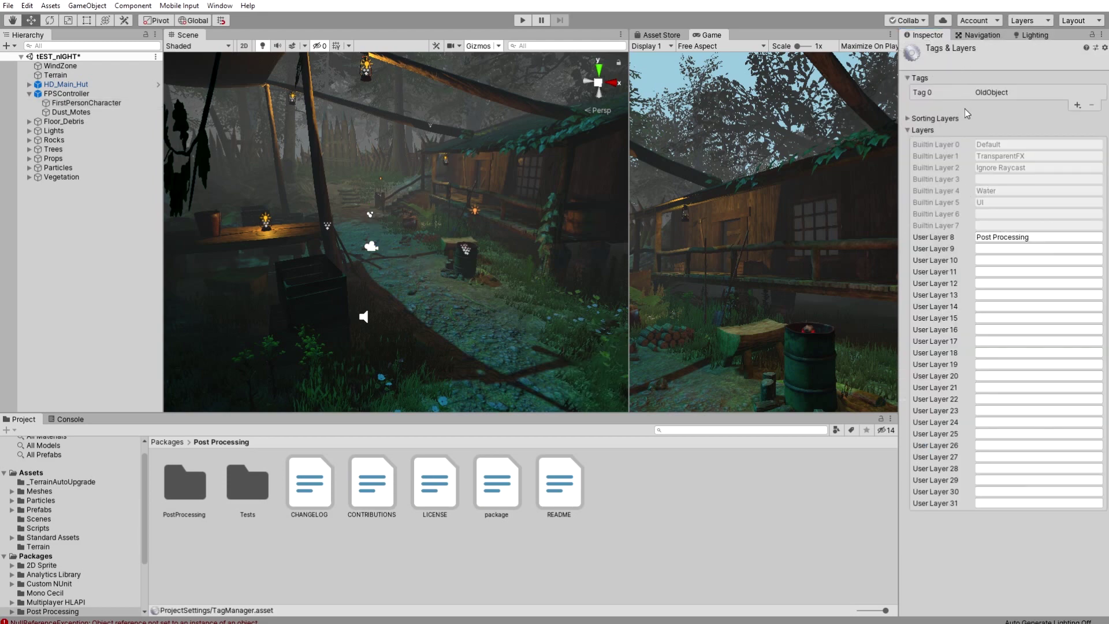
{"action": "left_click", "coordinate": [997, 235]}
{"action": "left_click", "coordinate": [984, 248]}
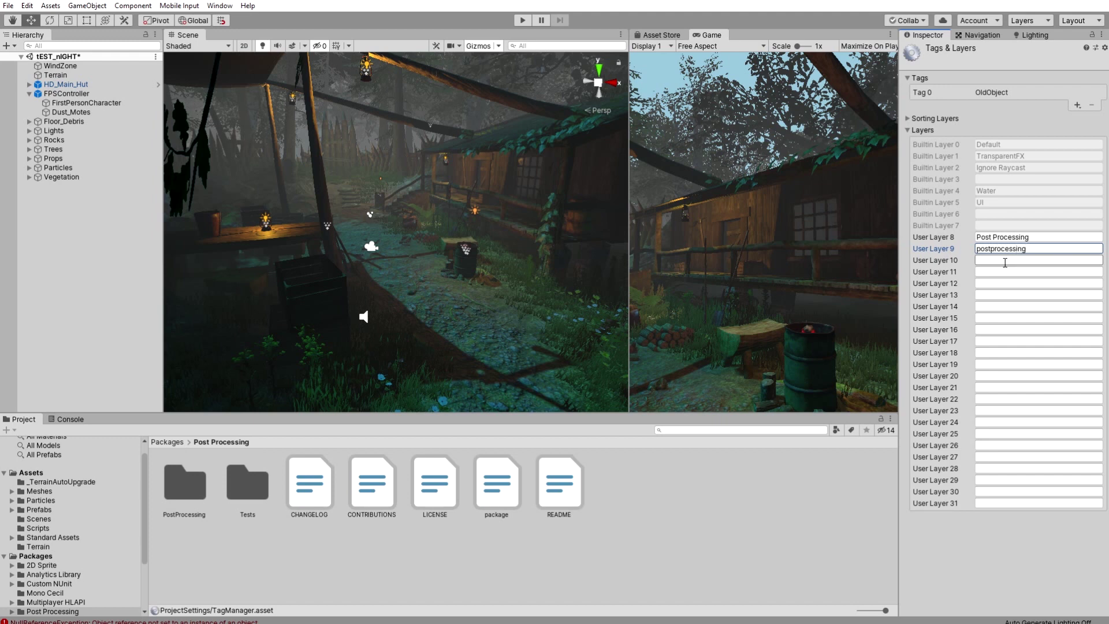
{"action": "left_click", "coordinate": [980, 35]}
{"action": "left_click", "coordinate": [927, 36]}
Step: Reselect FirstPersonCharacter and switch its Post-process Layer's blending layer to Nothing and back to Post Processing
{"action": "left_click", "coordinate": [85, 103]}
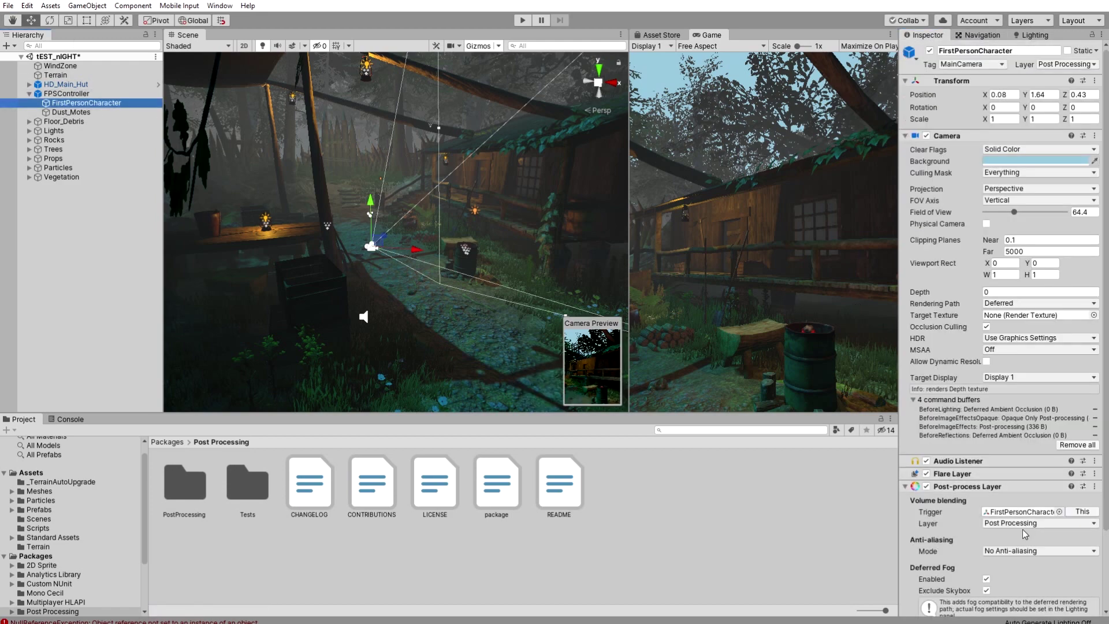
{"action": "left_click", "coordinate": [1016, 525]}
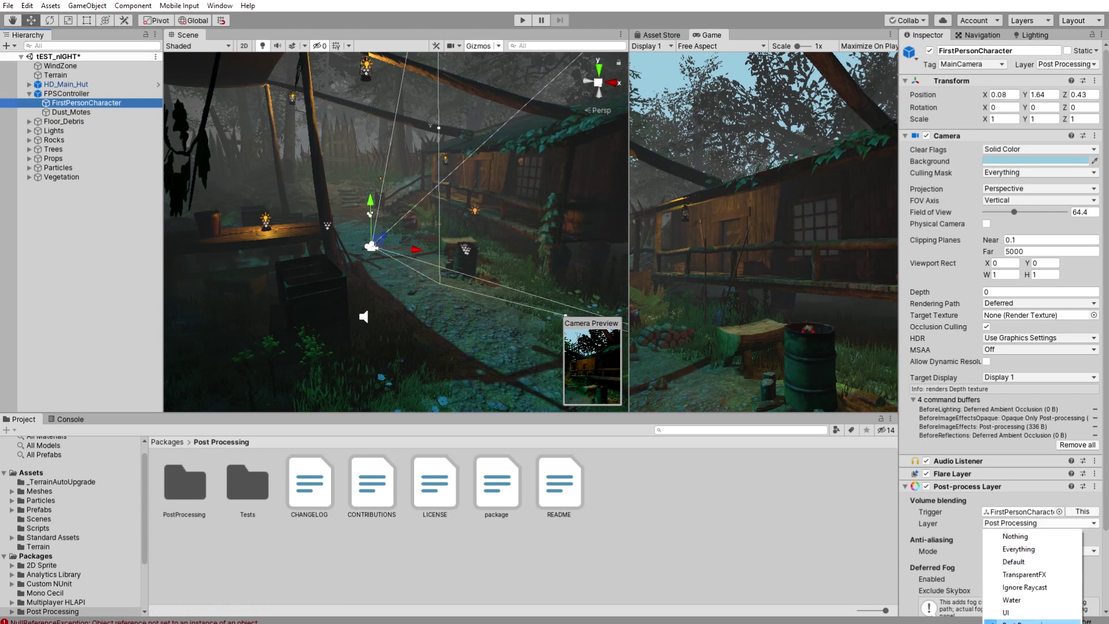
{"action": "left_click", "coordinate": [1011, 536]}
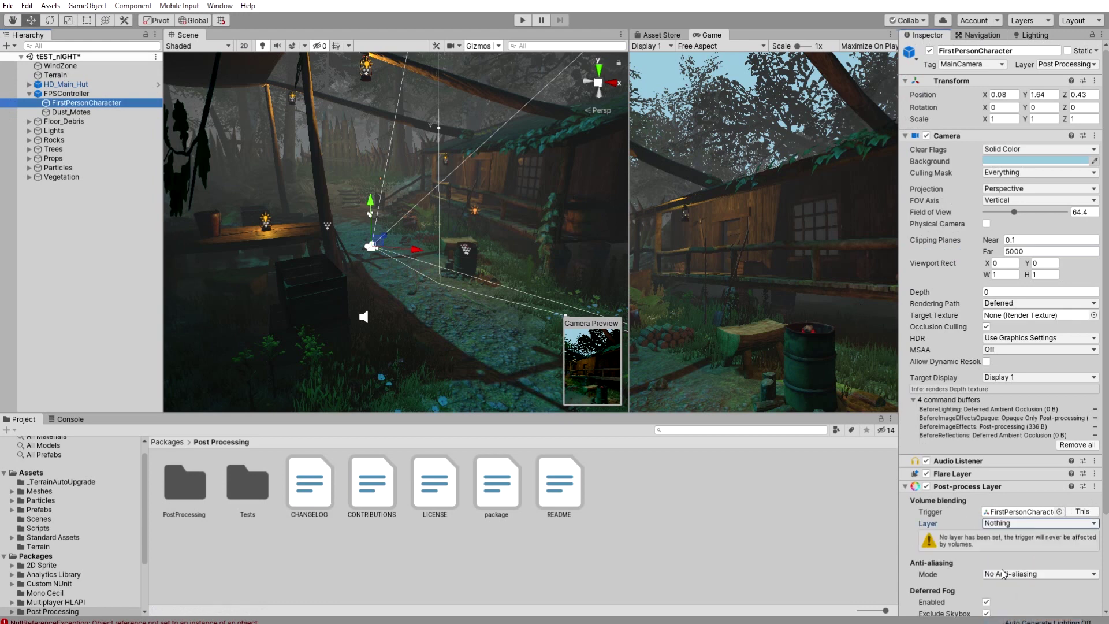
{"action": "left_click", "coordinate": [1015, 524]}
{"action": "left_click", "coordinate": [1017, 621]}
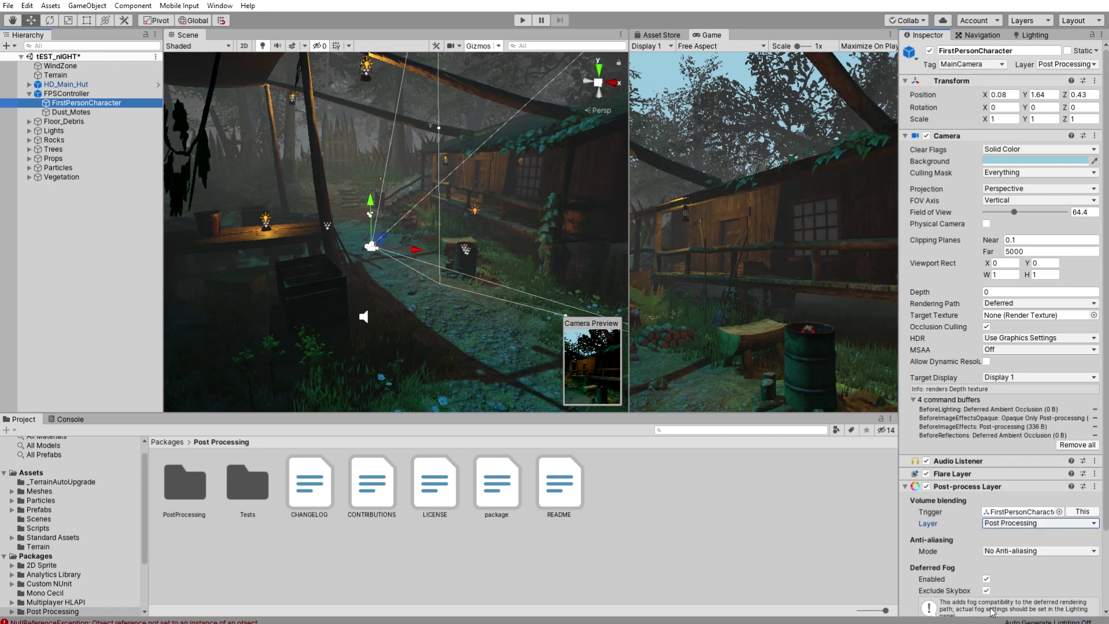
Step: Set anti-aliasing to Temporal Anti-aliasing (TAA) with Jitter Spread 0.556 and Sharpness 0.19, and toggle Deferred Fog off and back on
{"action": "scroll", "coordinate": [1000, 490], "scroll_direction": "down", "scroll_amount": 3}
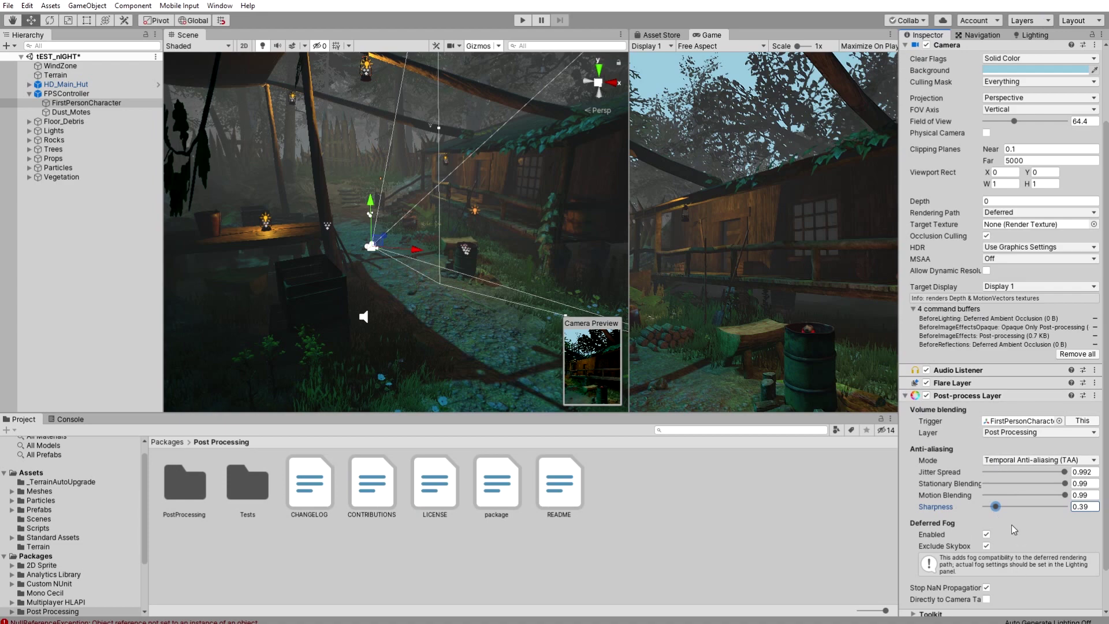
{"action": "scroll", "coordinate": [1011, 524], "scroll_direction": "down", "scroll_amount": 1}
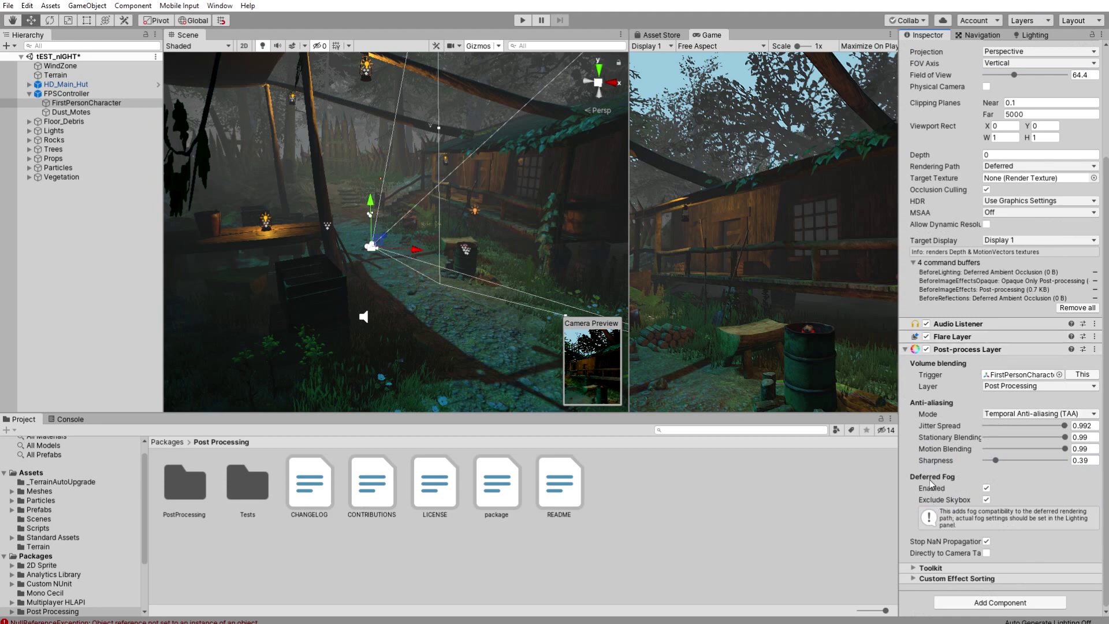
{"action": "left_click", "coordinate": [986, 488]}
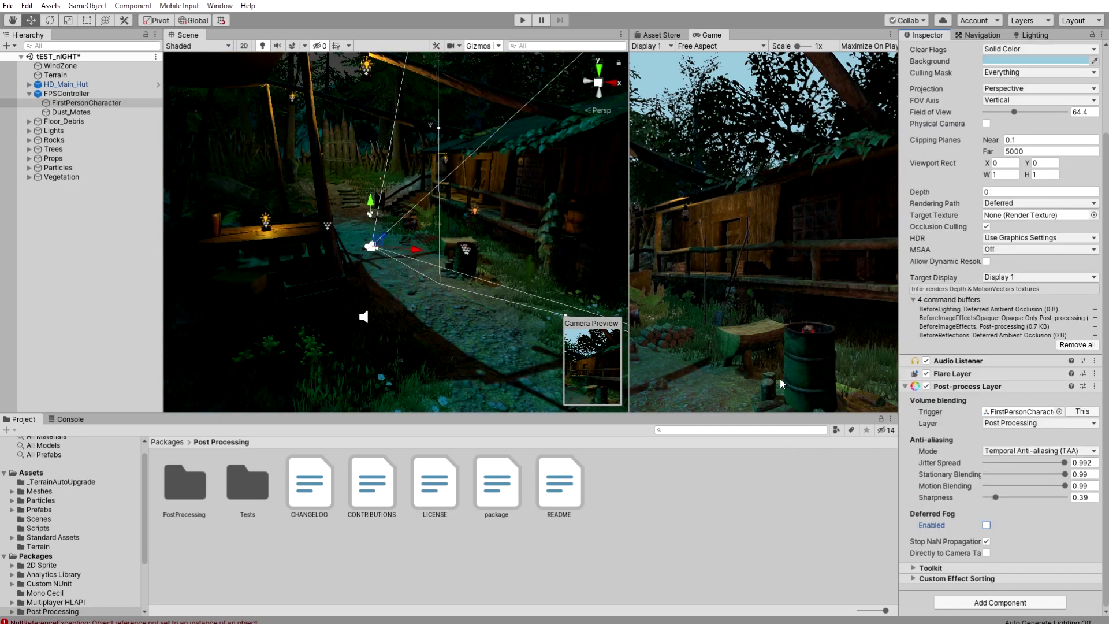
{"action": "left_click", "coordinate": [986, 525]}
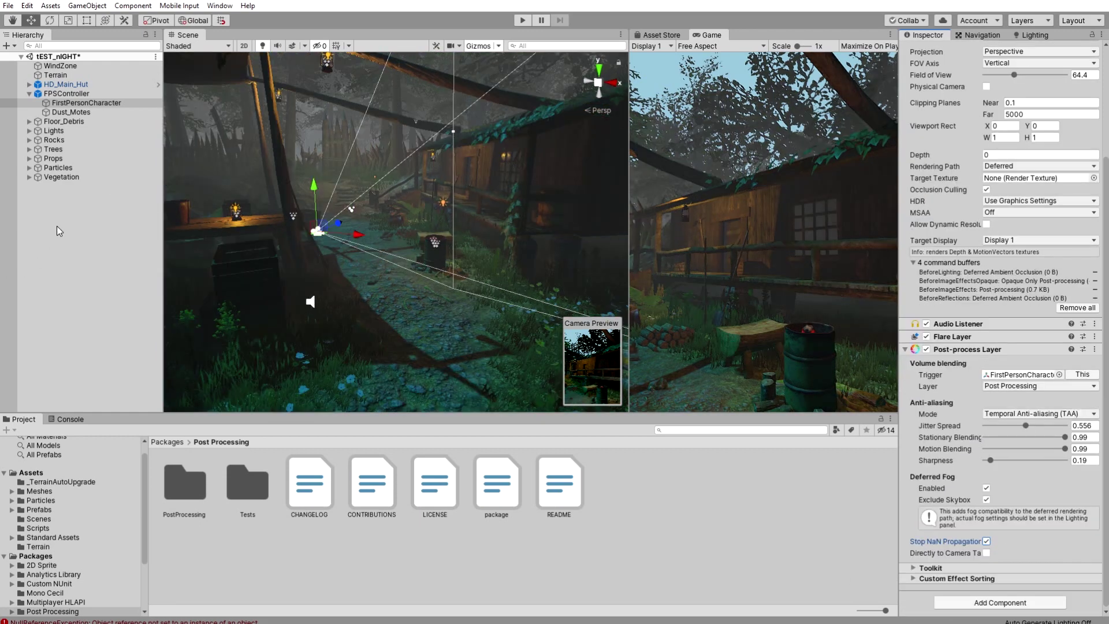
Step: Create an empty object at the root of the scene hierarchy and name it Post Vol
{"action": "left_click", "coordinate": [57, 228]}
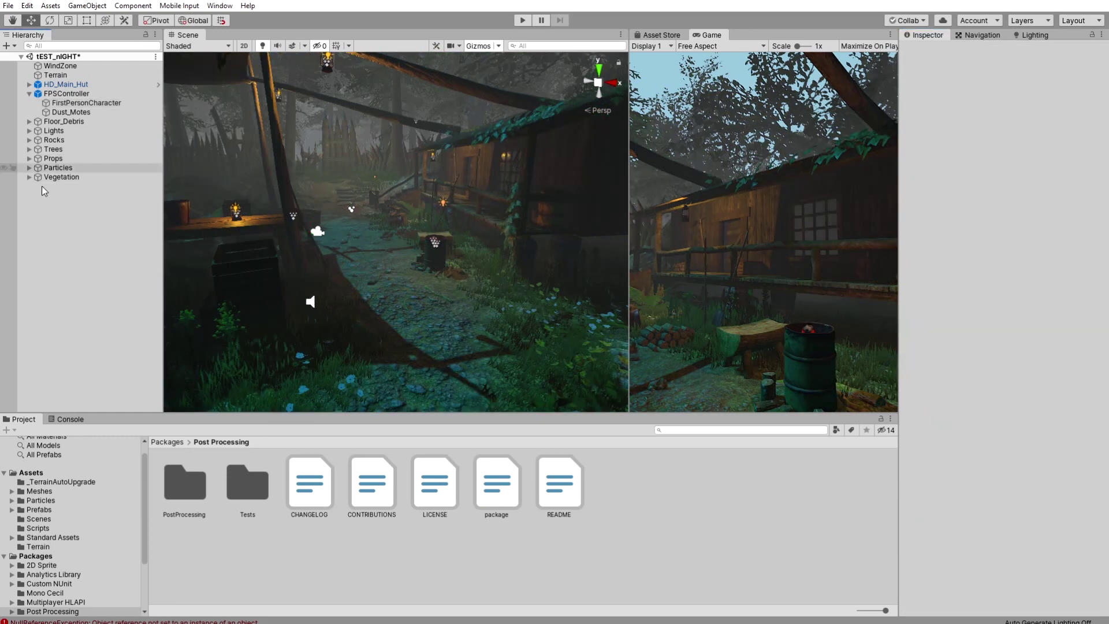
{"action": "right_click", "coordinate": [74, 233]}
{"action": "left_click", "coordinate": [75, 209]}
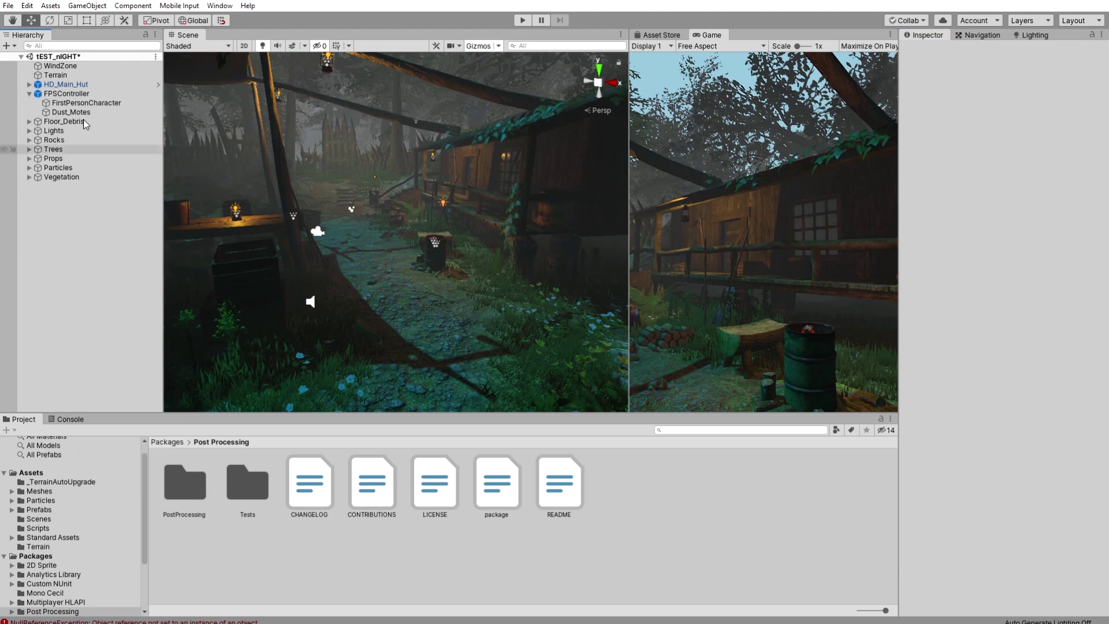
{"action": "right_click", "coordinate": [64, 296]}
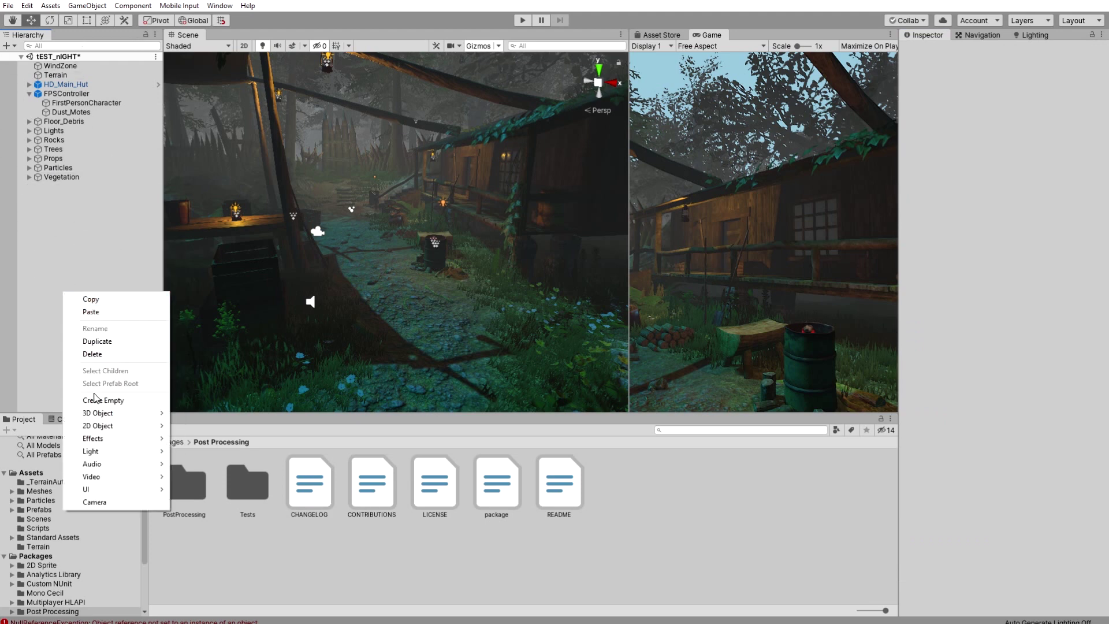
{"action": "left_click", "coordinate": [83, 397]}
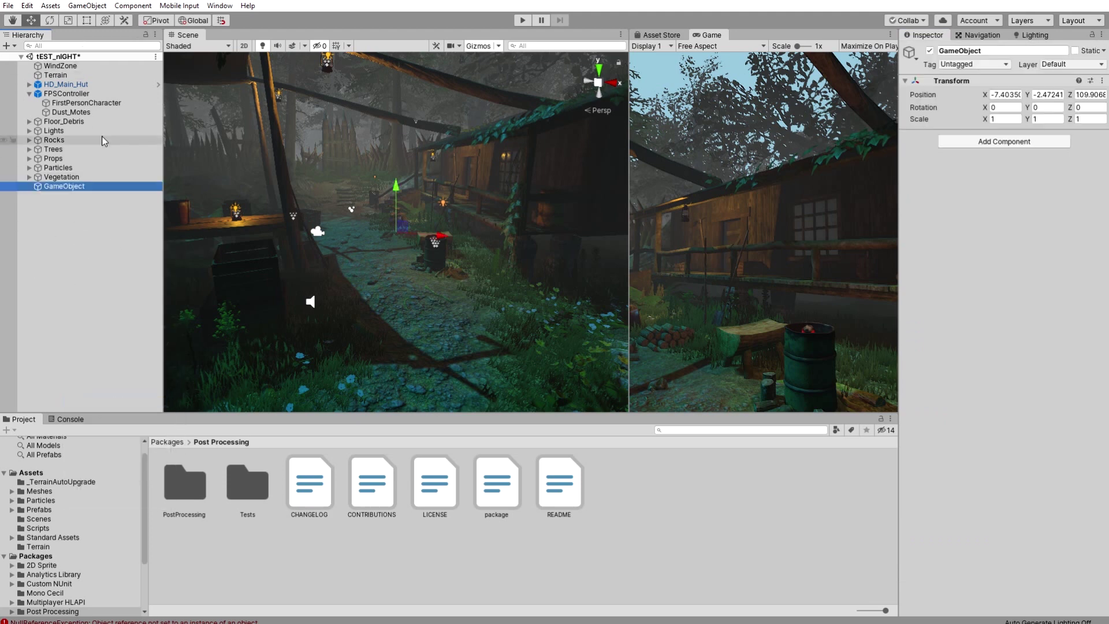
{"action": "left_click", "coordinate": [74, 185]}
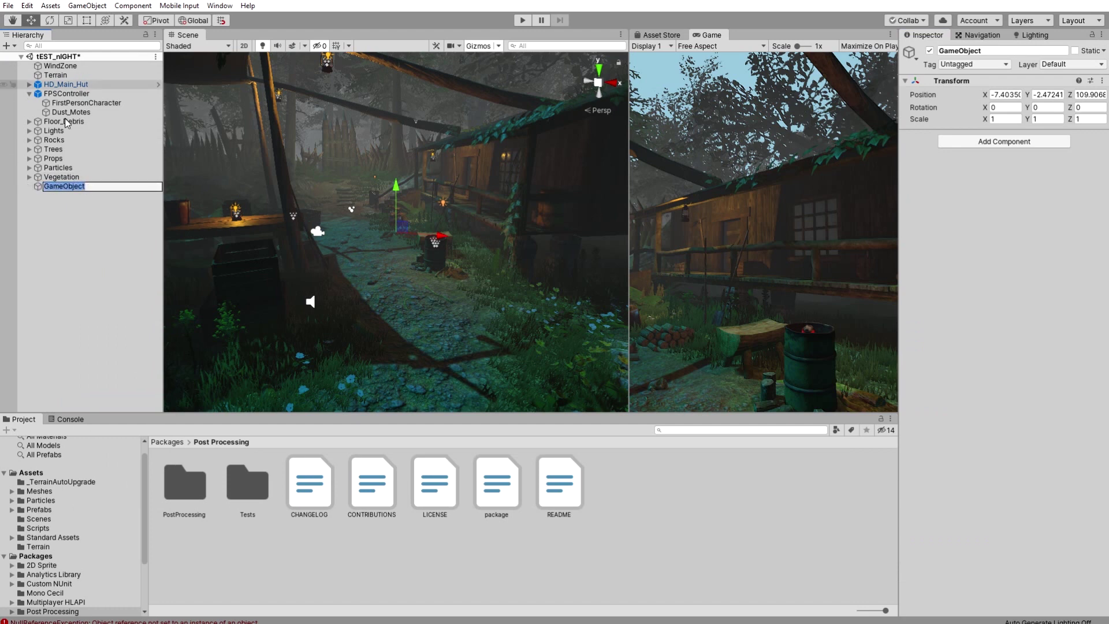
{"action": "key", "text": "BackSpace"}
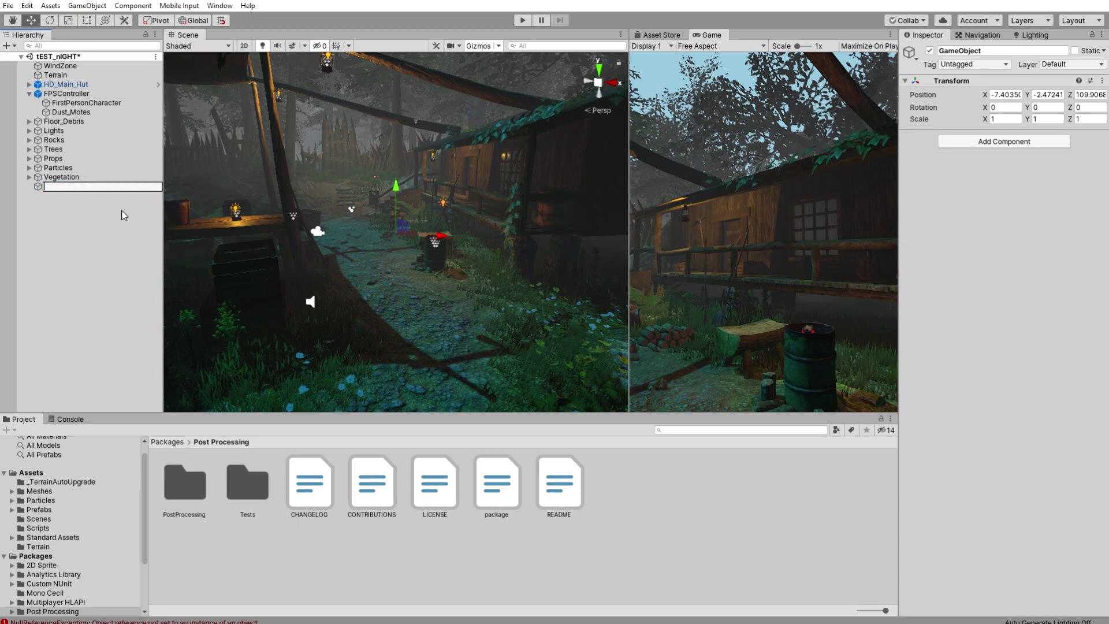
{"action": "type", "text": "Post Vol"}
{"action": "key", "text": "Return"}
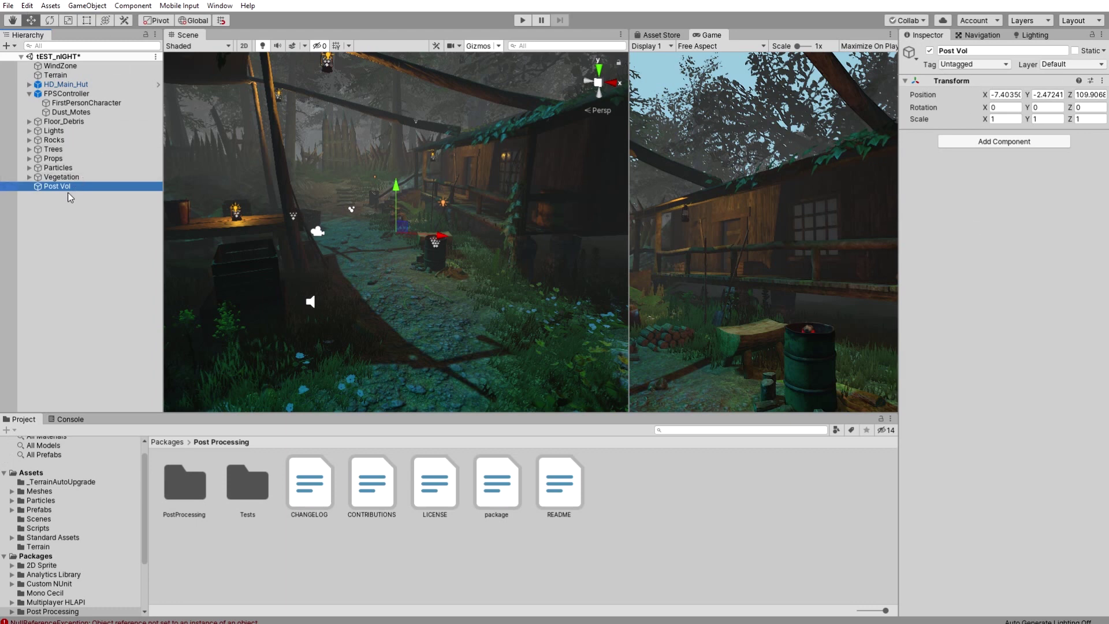
Step: Add a Post-process Volume component to Post Vol, expand it and mark the volume as global
{"action": "left_click", "coordinate": [1016, 143]}
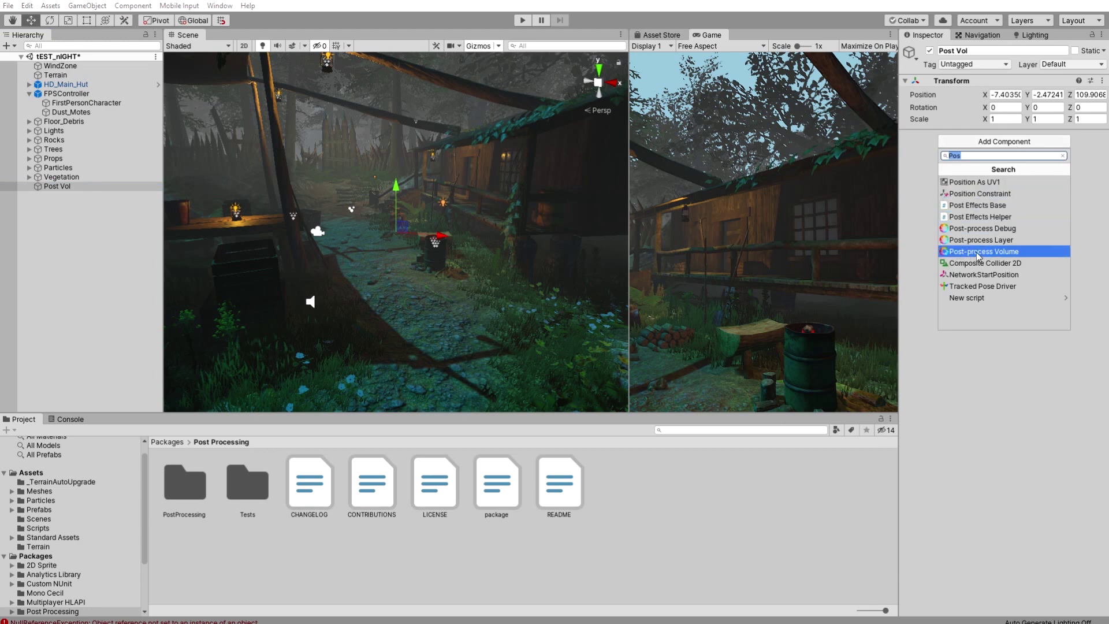
{"action": "left_click", "coordinate": [1002, 252]}
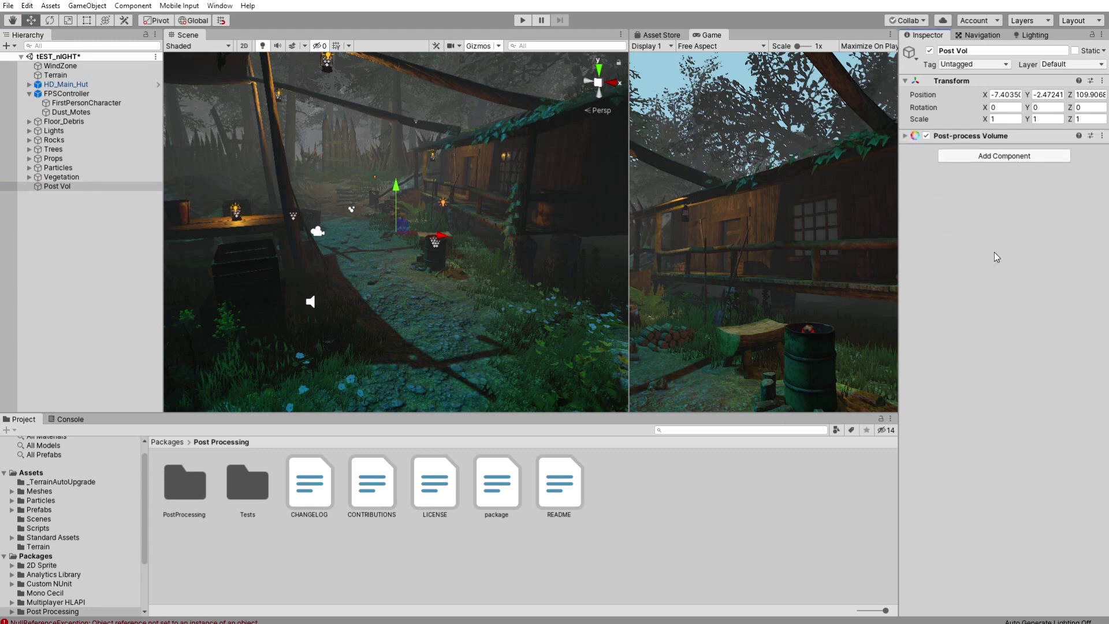
{"action": "left_click", "coordinate": [906, 136]}
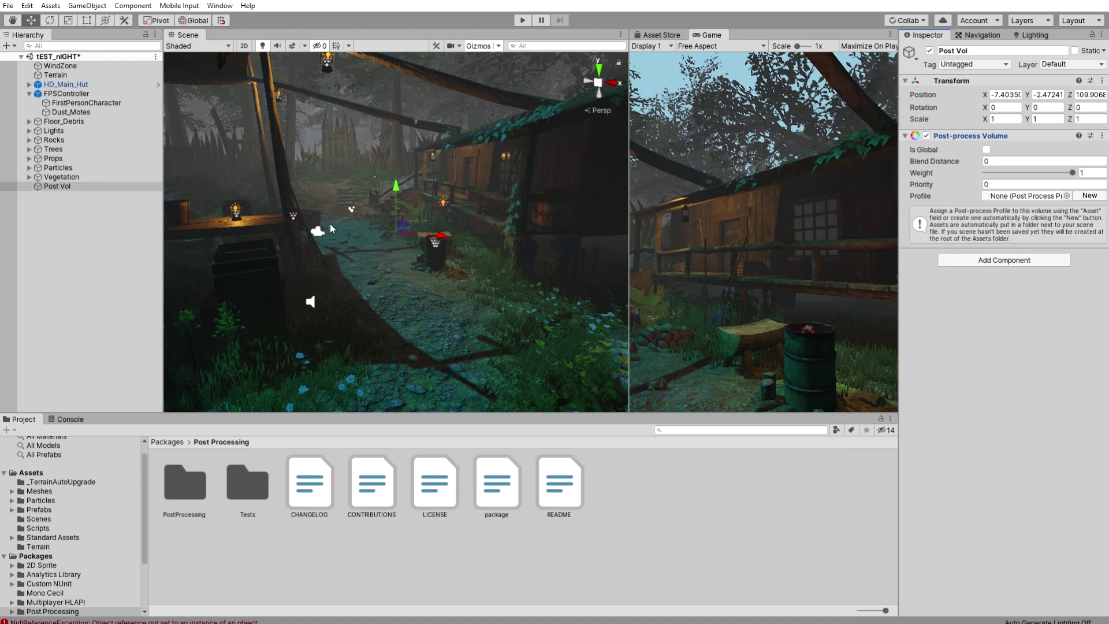
{"action": "right_click_drag", "start_coordinate": [333, 229], "coordinate": [387, 282]}
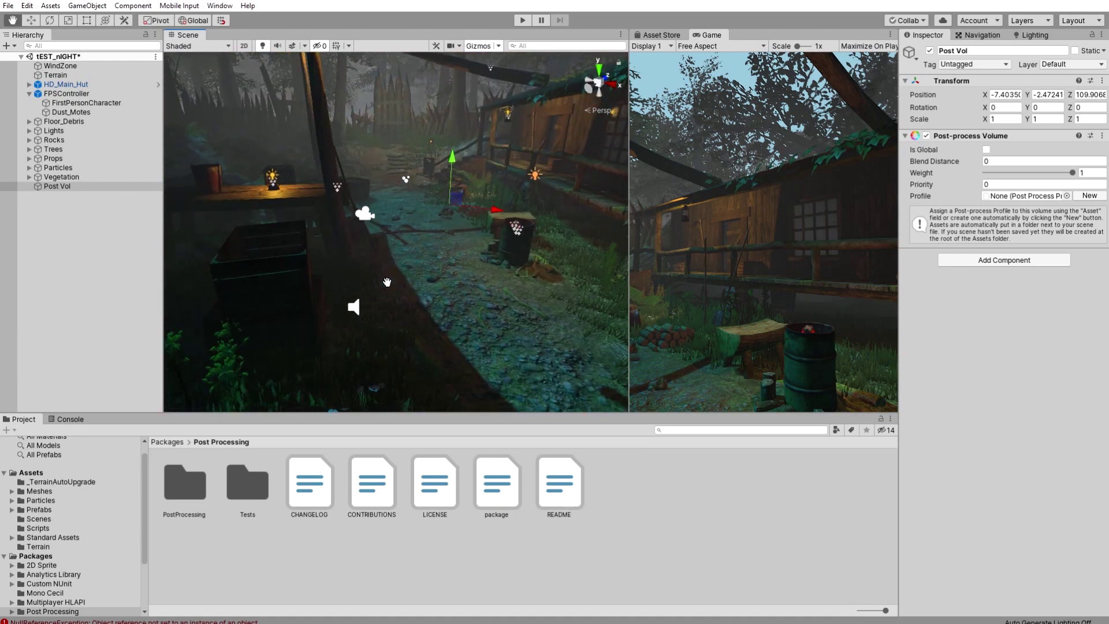
{"action": "key", "text": "w"}
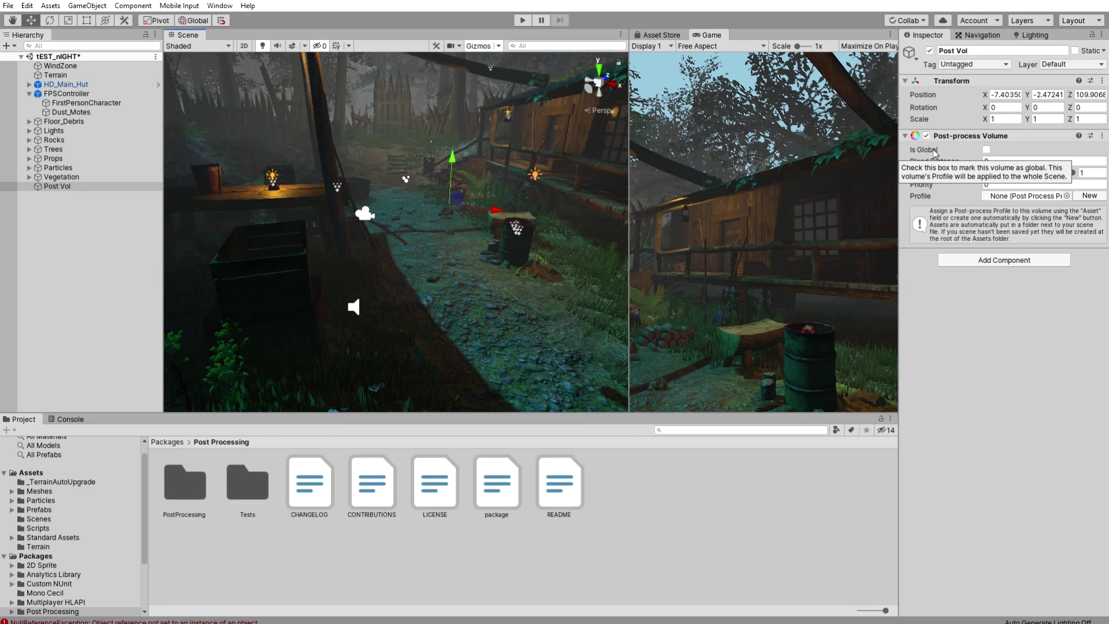
{"action": "left_click", "coordinate": [986, 149]}
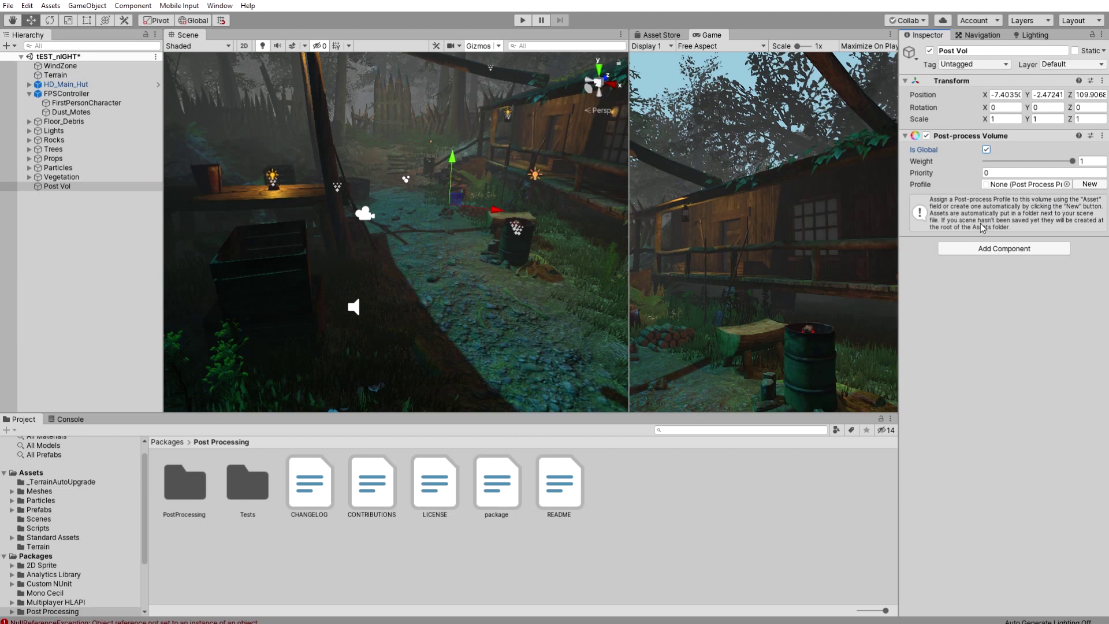
Step: Create a Post-processing Profile in the project's Assets folder, keeping its default name
{"action": "left_click", "coordinate": [716, 467]}
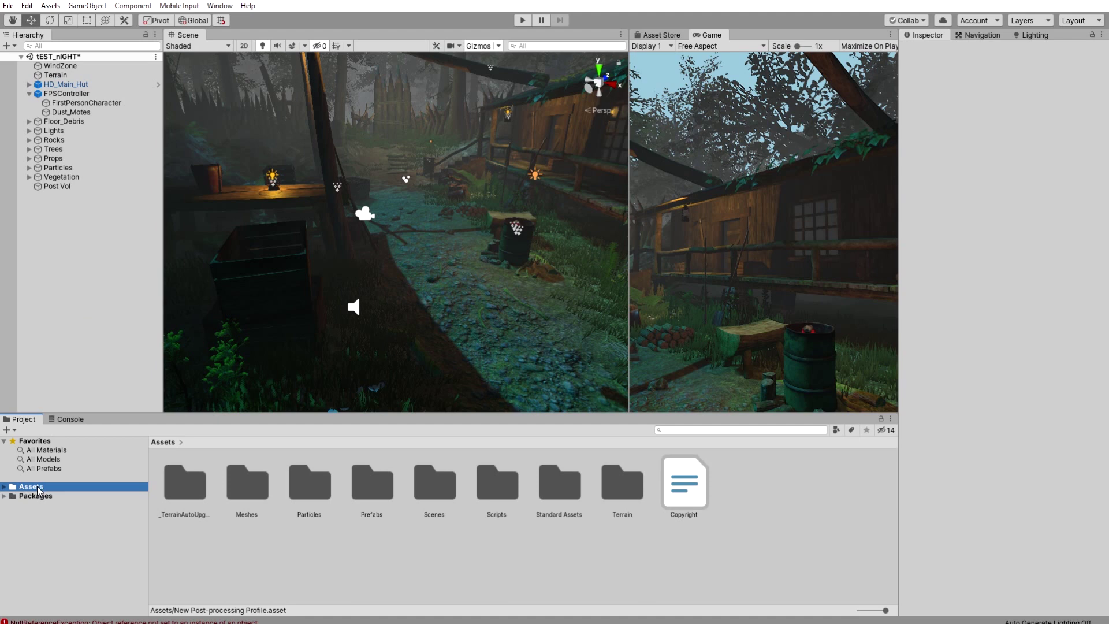
{"action": "right_click", "coordinate": [793, 516]}
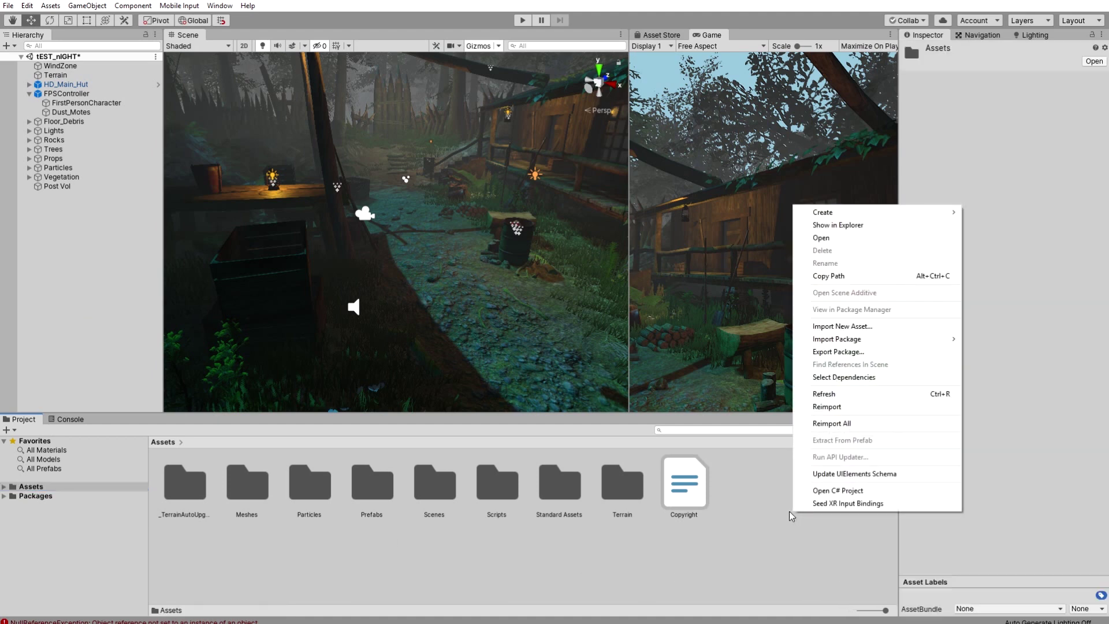
{"action": "mouse_move", "coordinate": [842, 218]}
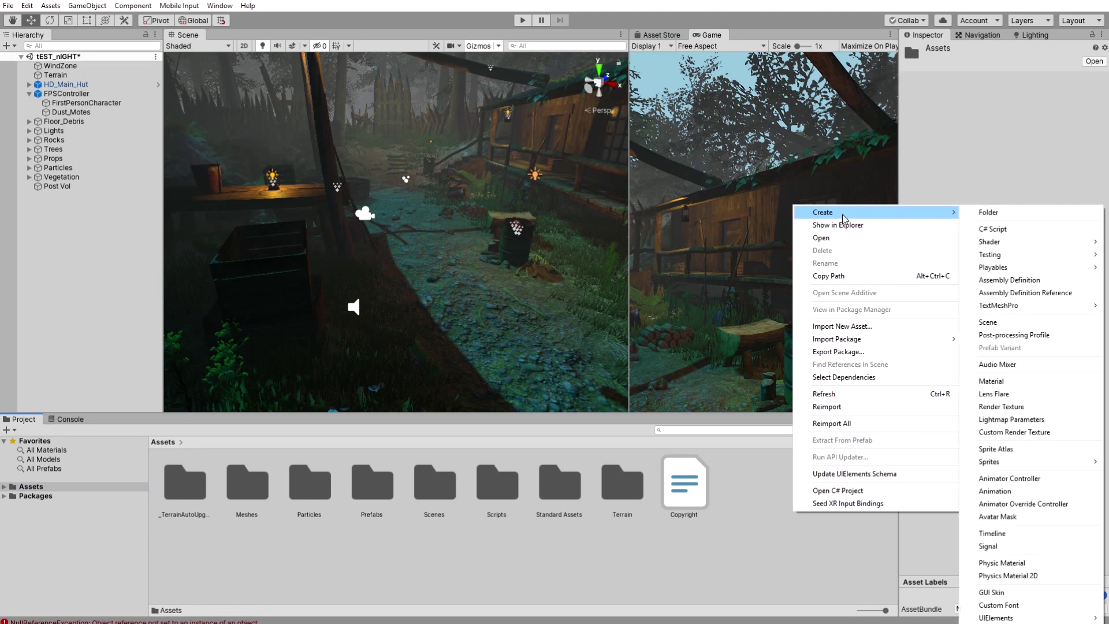
{"action": "left_click", "coordinate": [1020, 336]}
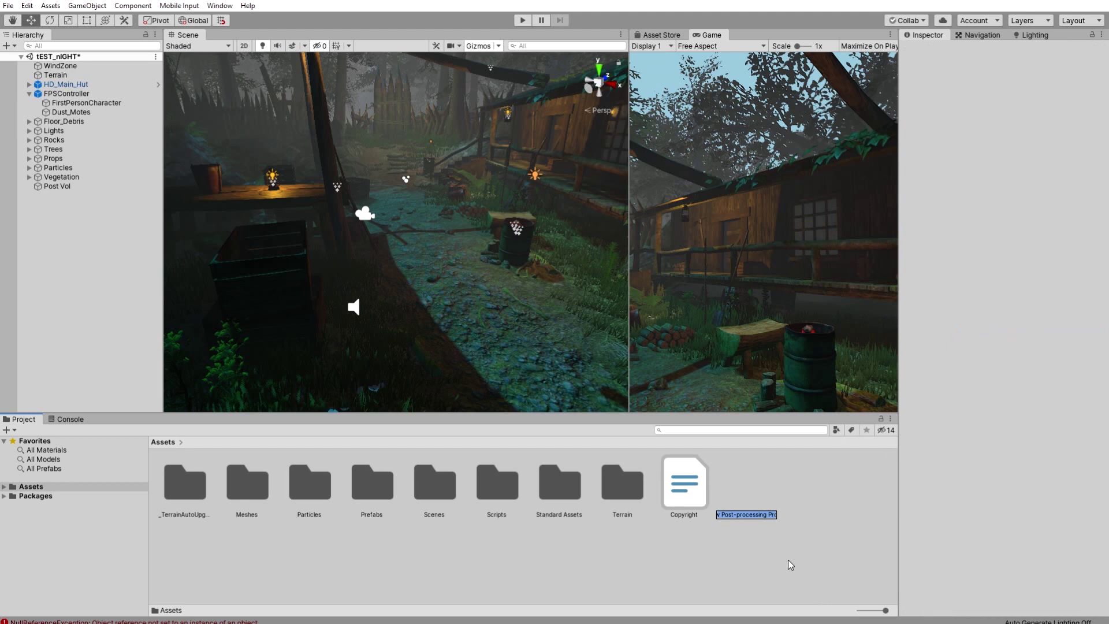
{"action": "key", "text": "Return"}
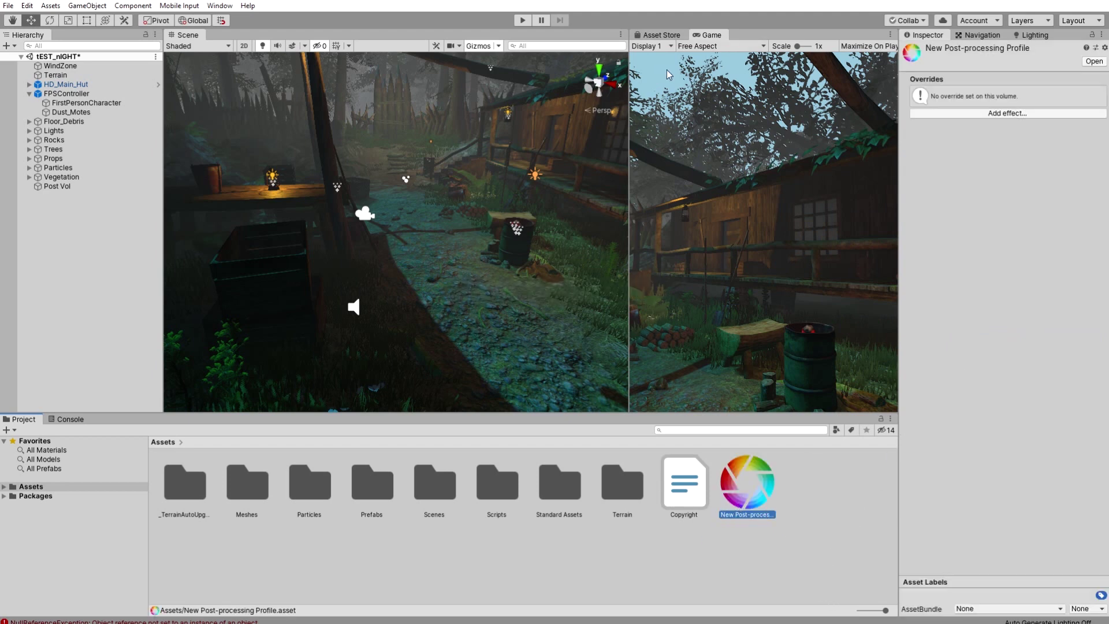
Step: Assign the New Post-processing Profile to the Post-process Volume on Post Vol, and reselect Post Vol
{"action": "left_click", "coordinate": [74, 186]}
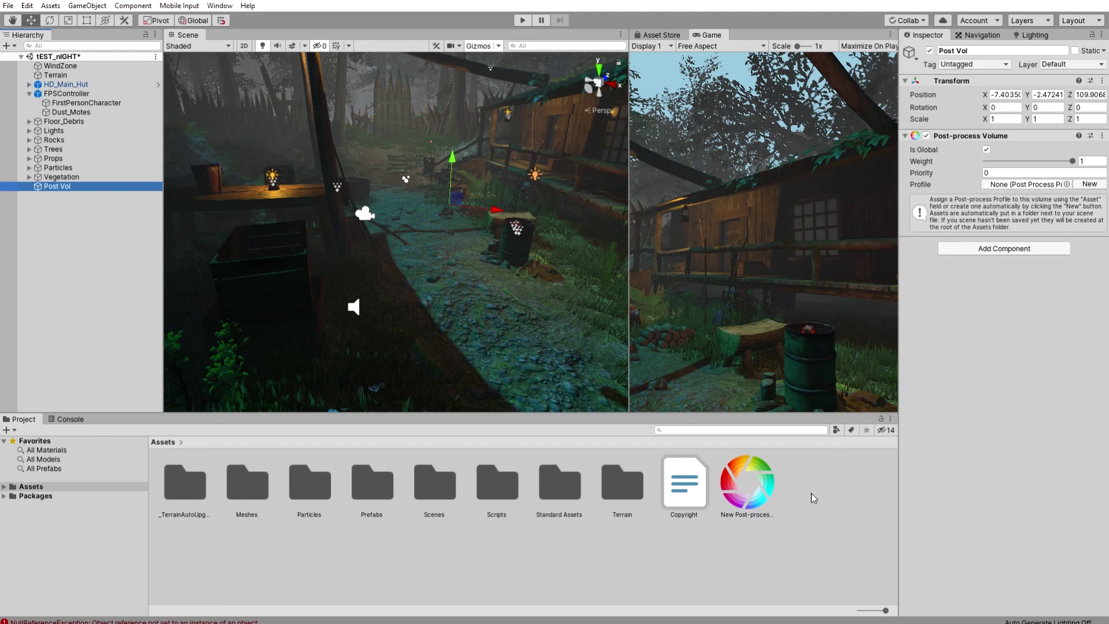
{"action": "left_click", "coordinate": [765, 471]}
{"action": "left_click_drag", "start_coordinate": [766, 471], "coordinate": [1006, 186]}
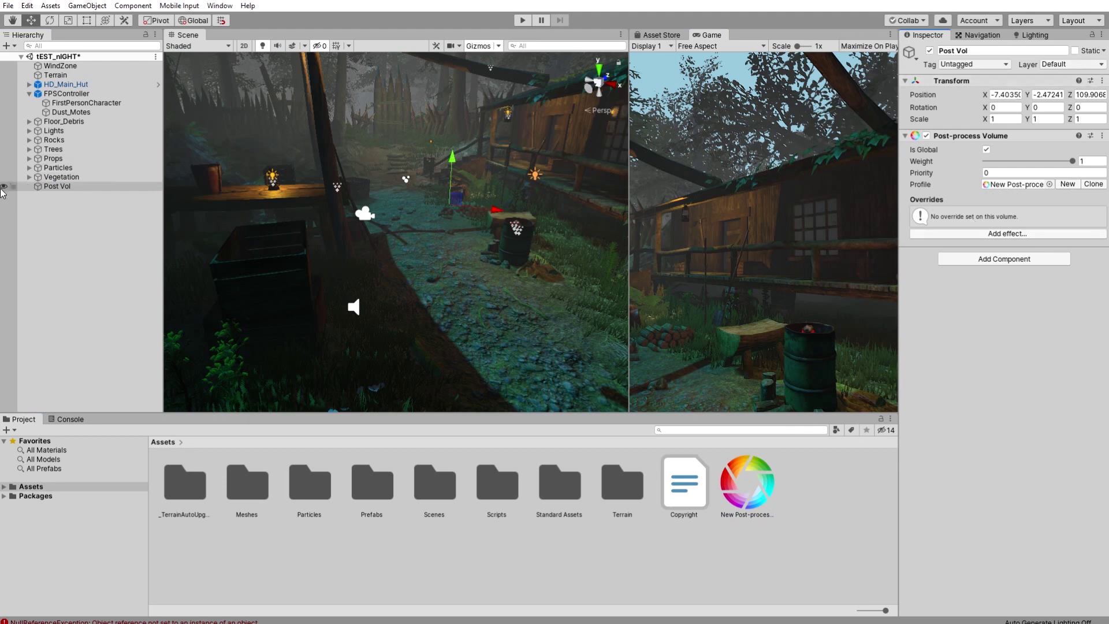
{"action": "left_click", "coordinate": [62, 186]}
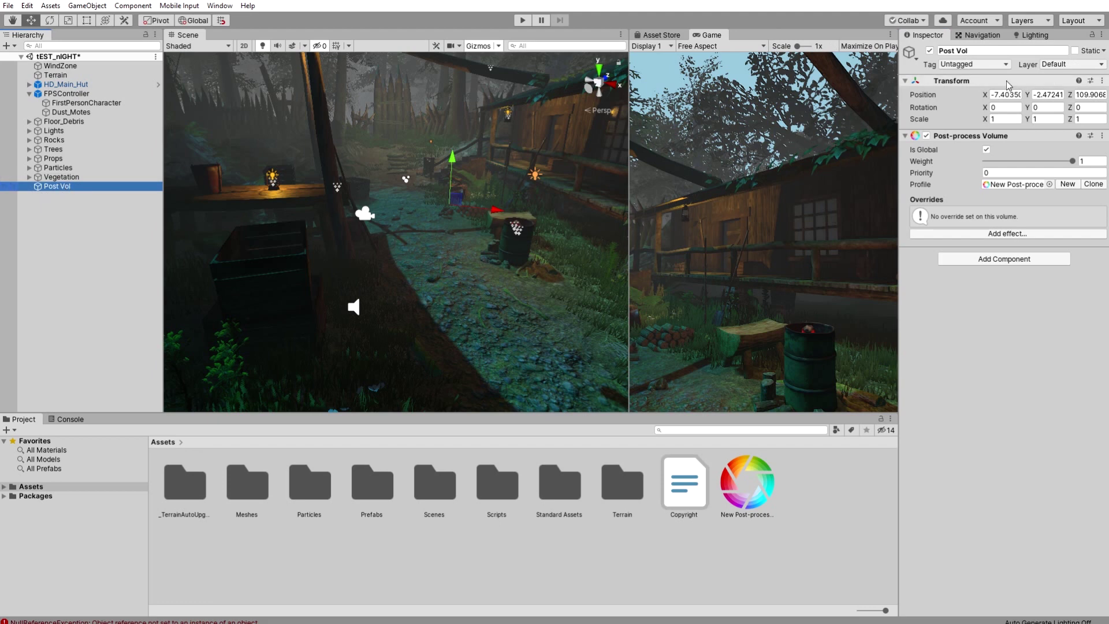
Step: Put Post Vol on the Post Processing layer without altering other objects, and widen the Game view against the Scene view
{"action": "left_click", "coordinate": [1091, 65]}
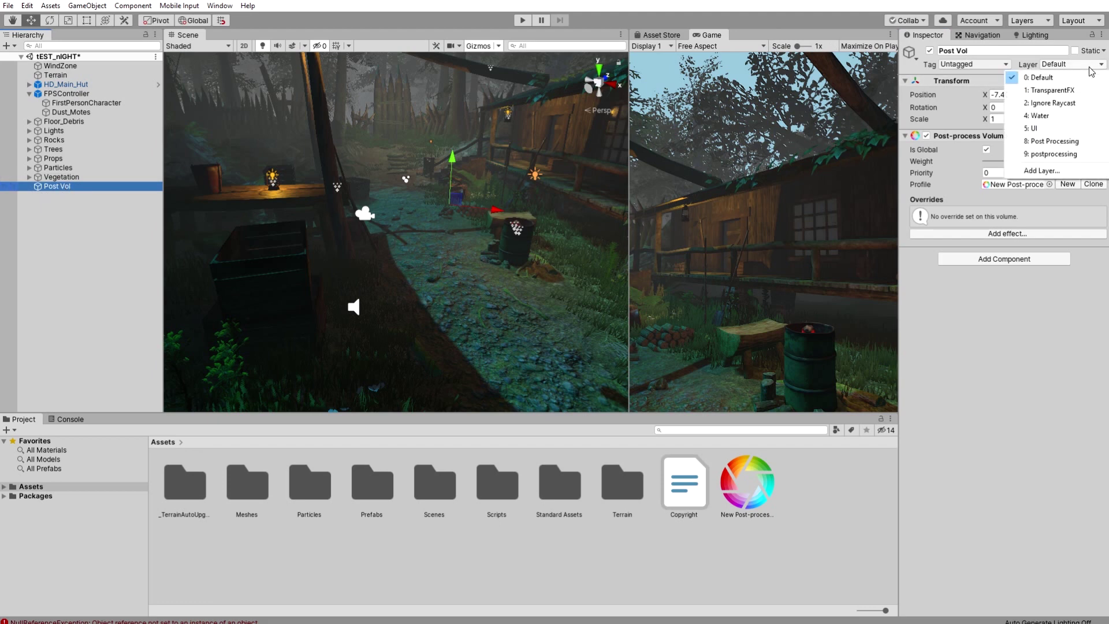
{"action": "left_click", "coordinate": [1056, 142]}
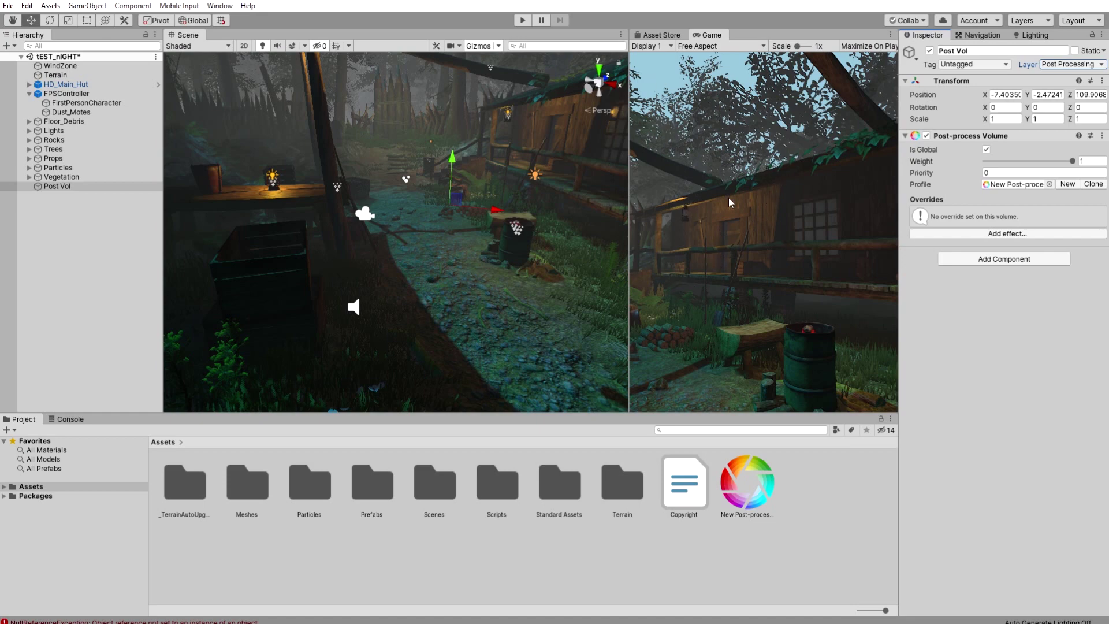
{"action": "left_click_drag", "start_coordinate": [626, 213], "coordinate": [441, 212]}
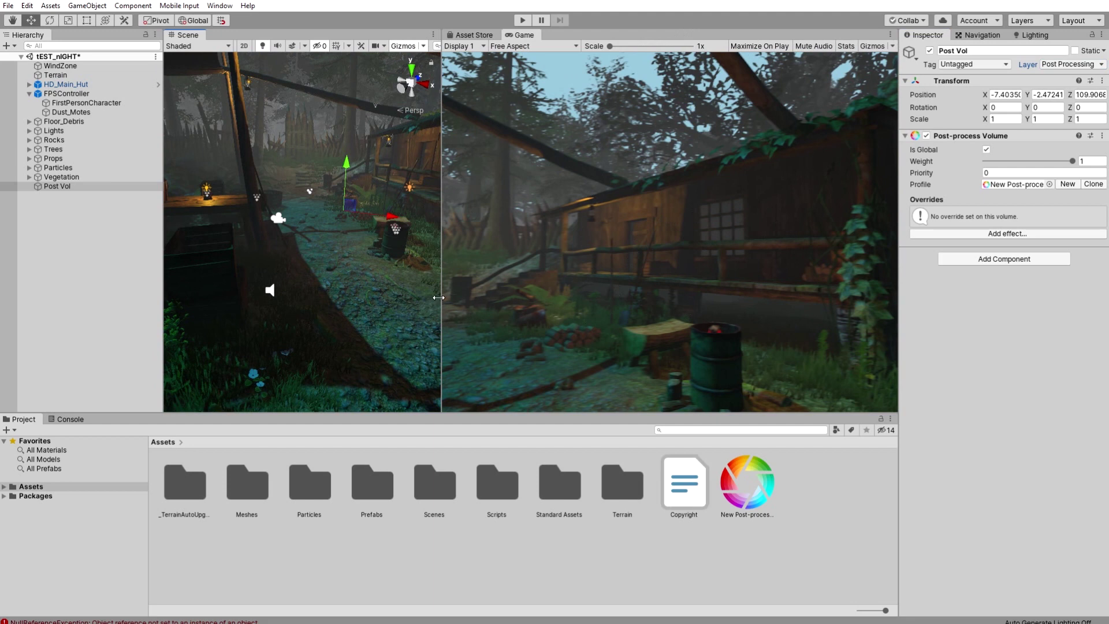
{"action": "left_click_drag", "start_coordinate": [439, 297], "coordinate": [380, 297]}
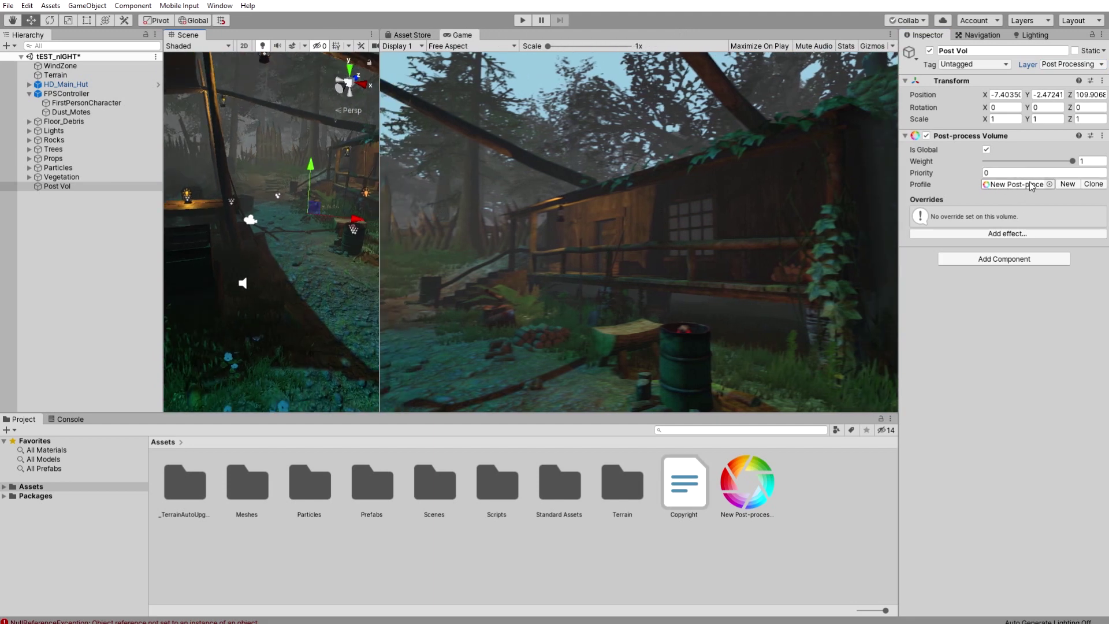
Step: Rename the New Post-processing Profile asset in the Assets folder to Post-processing Profile
{"action": "left_click", "coordinate": [734, 515]}
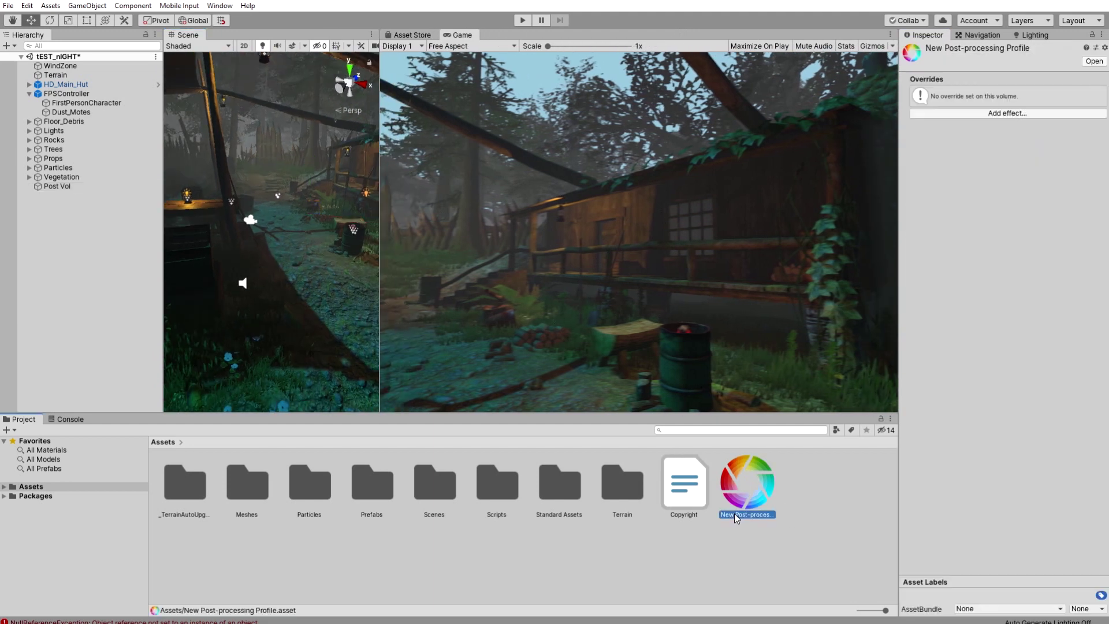
{"action": "left_click", "coordinate": [738, 514]}
{"action": "key", "text": "Home"}
{"action": "key", "text": "Delete"}
{"action": "key", "text": "Delete"}
{"action": "key", "text": "Delete"}
{"action": "key", "text": "Delete"}
{"action": "type", "text": "P"}
{"action": "key", "text": "Return"}
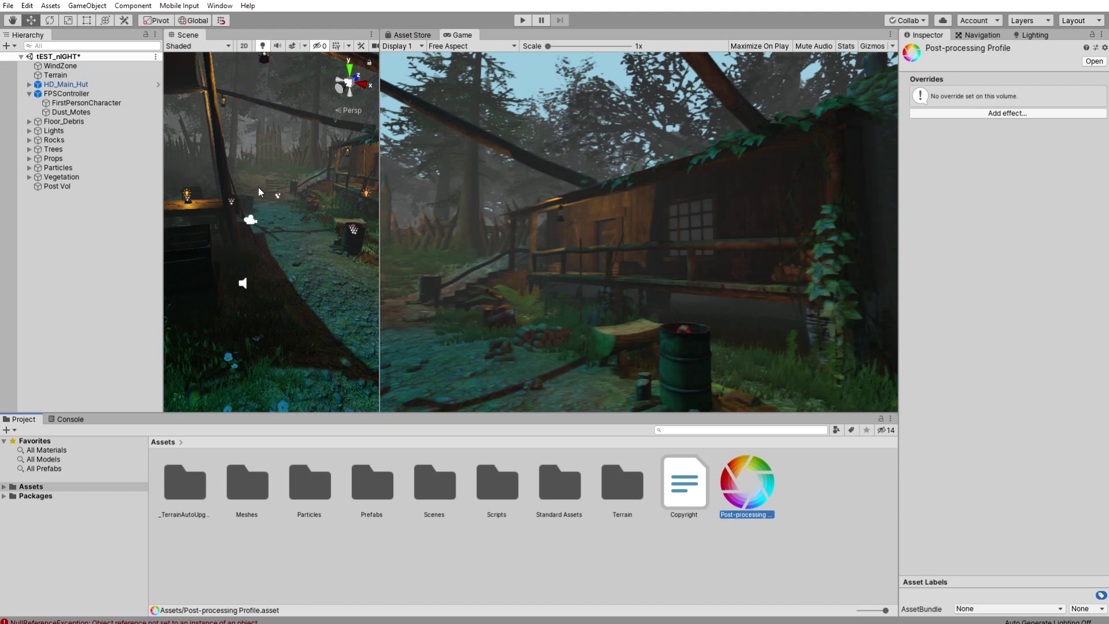
Step: Add a Color Grading effect to the Post-process Volume on Post Vol and expand its settings
{"action": "left_click", "coordinate": [79, 186]}
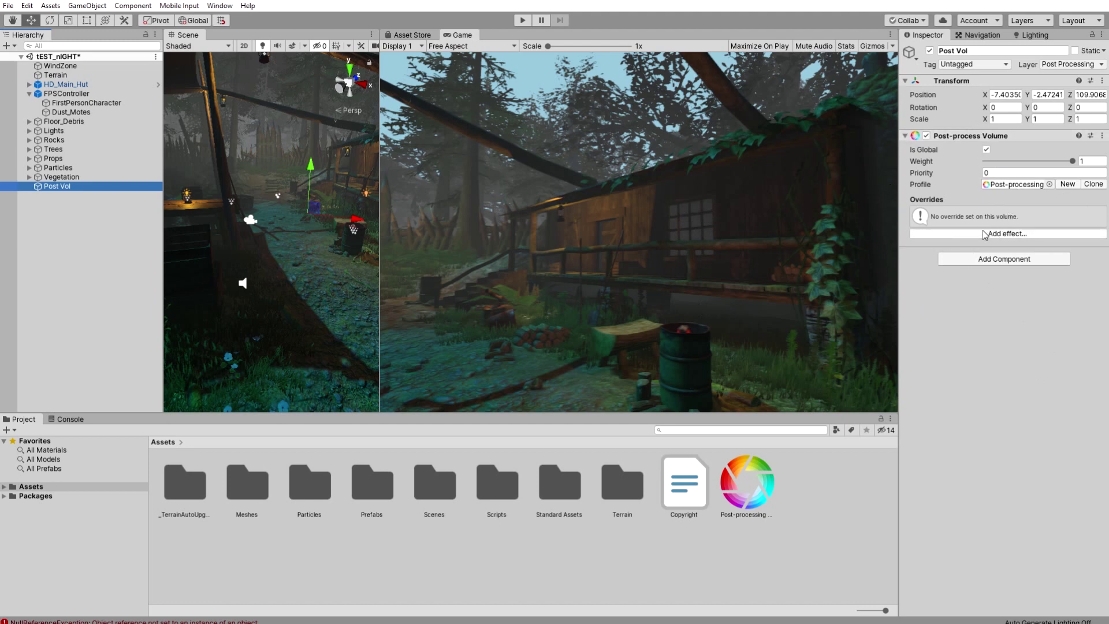
{"action": "left_click", "coordinate": [1004, 234]}
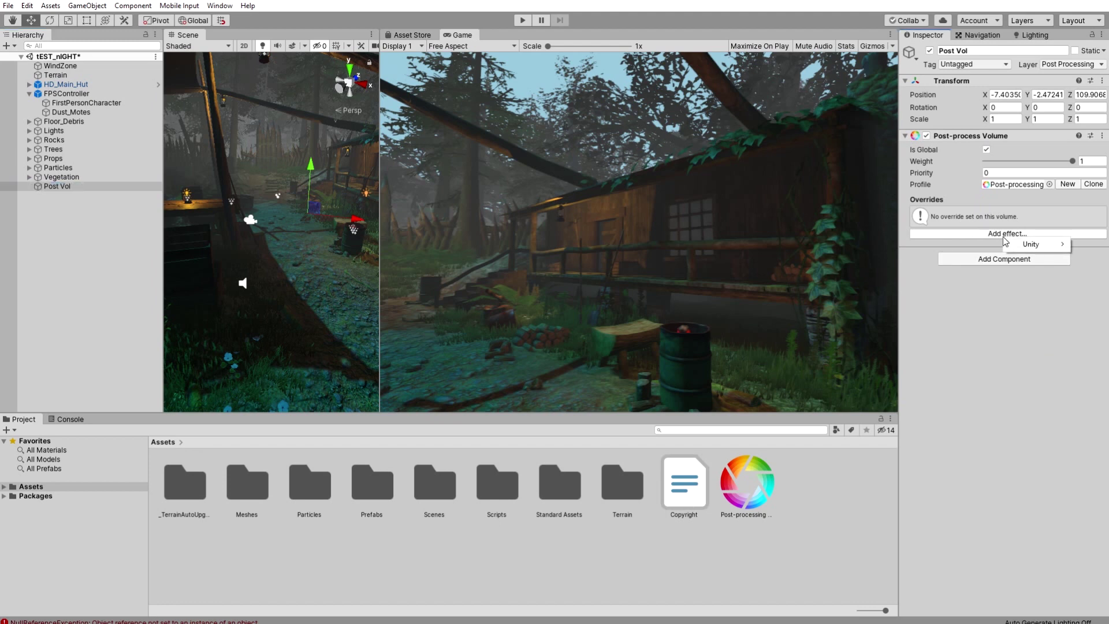
{"action": "mouse_move", "coordinate": [1028, 246]}
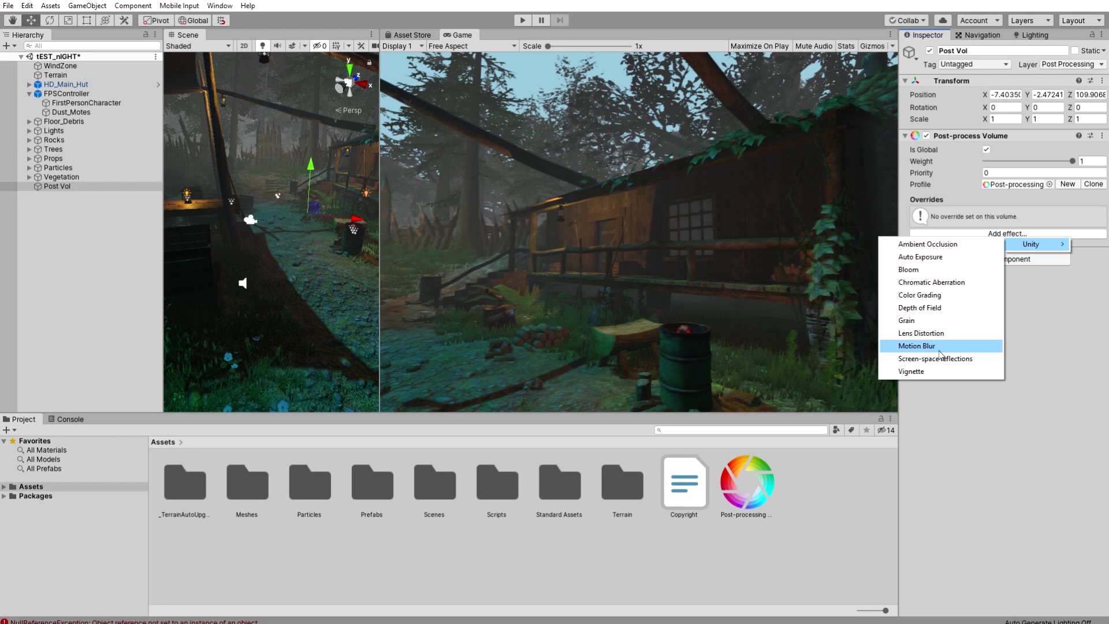
{"action": "left_click", "coordinate": [931, 295]}
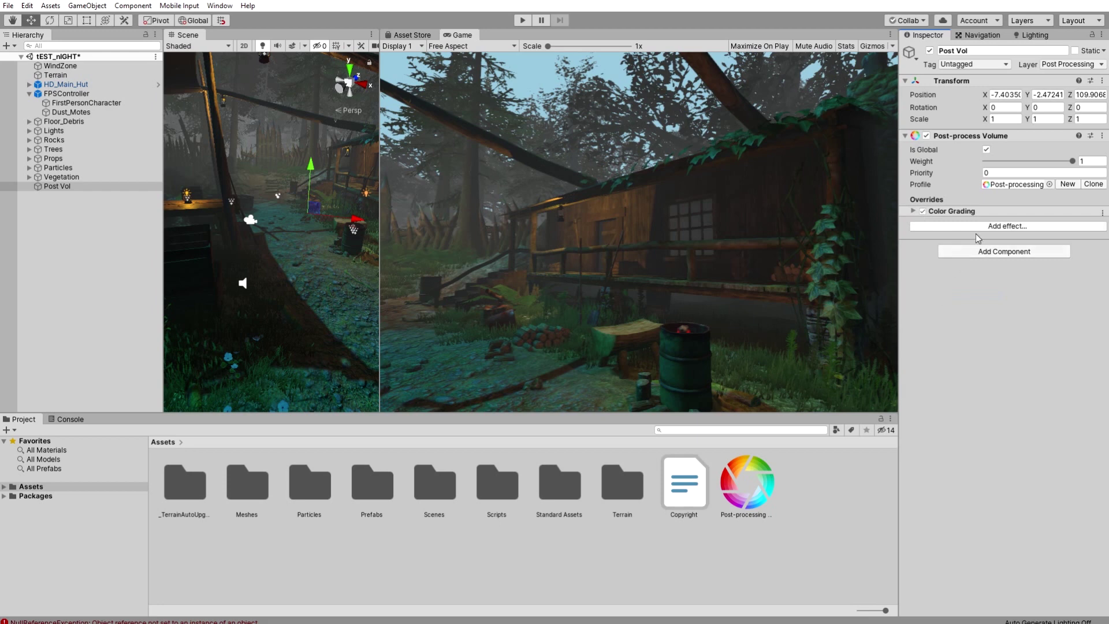
{"action": "left_click", "coordinate": [912, 211]}
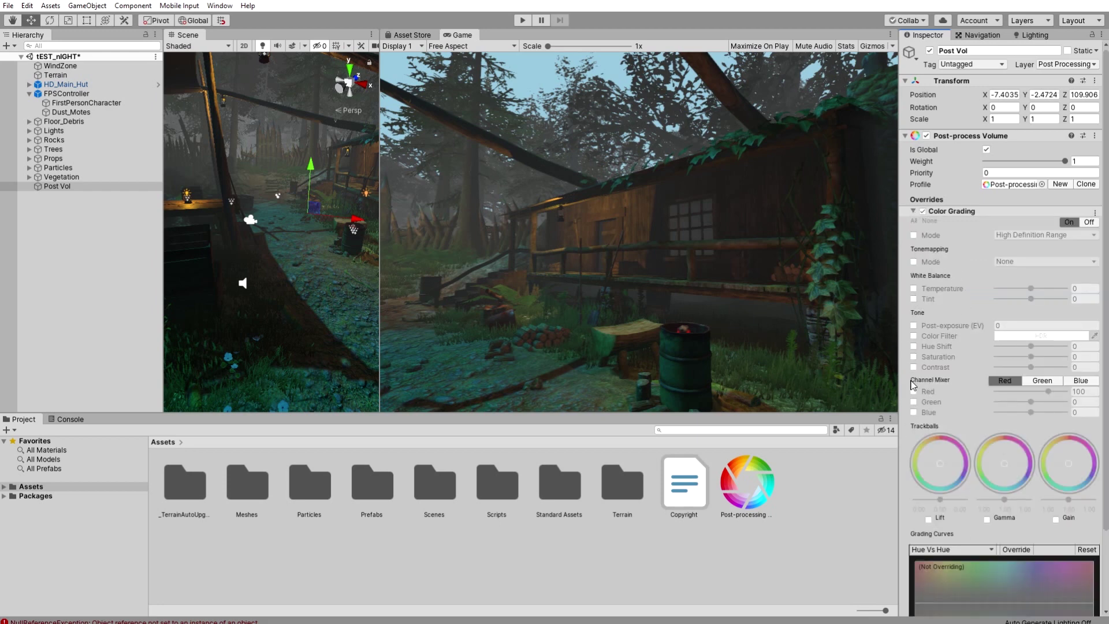
Step: Override the Color Grading mode as High Definition Range and set the overridden Tonemapping mode to ACES
{"action": "left_click", "coordinate": [913, 235]}
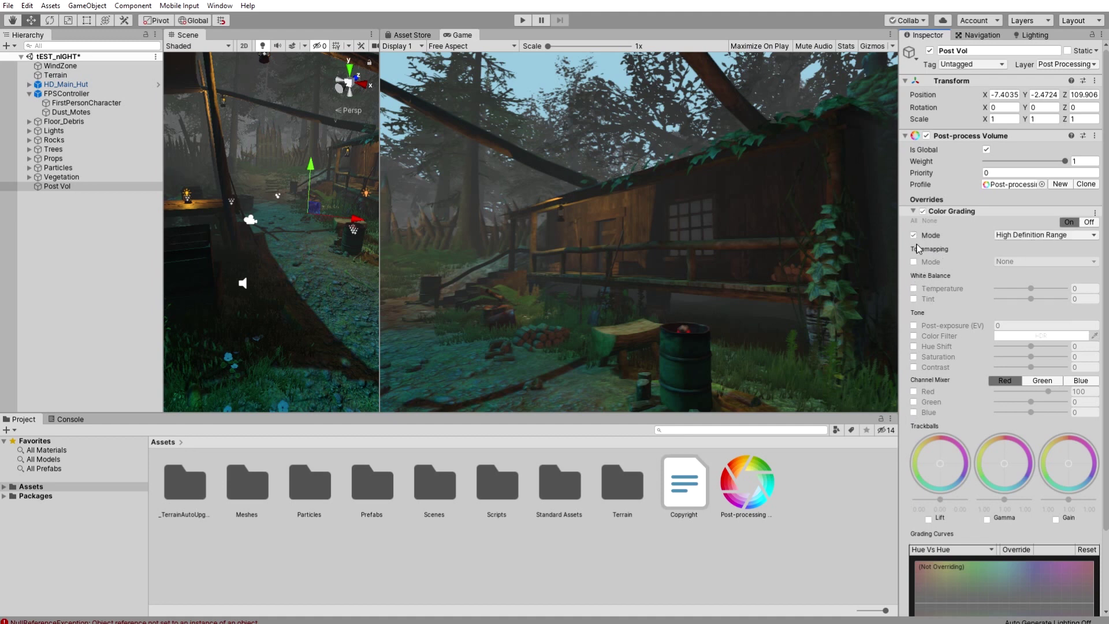
{"action": "left_click", "coordinate": [1061, 239]}
{"action": "left_click", "coordinate": [1065, 234]}
{"action": "left_click", "coordinate": [913, 261]}
{"action": "left_click", "coordinate": [1042, 265]}
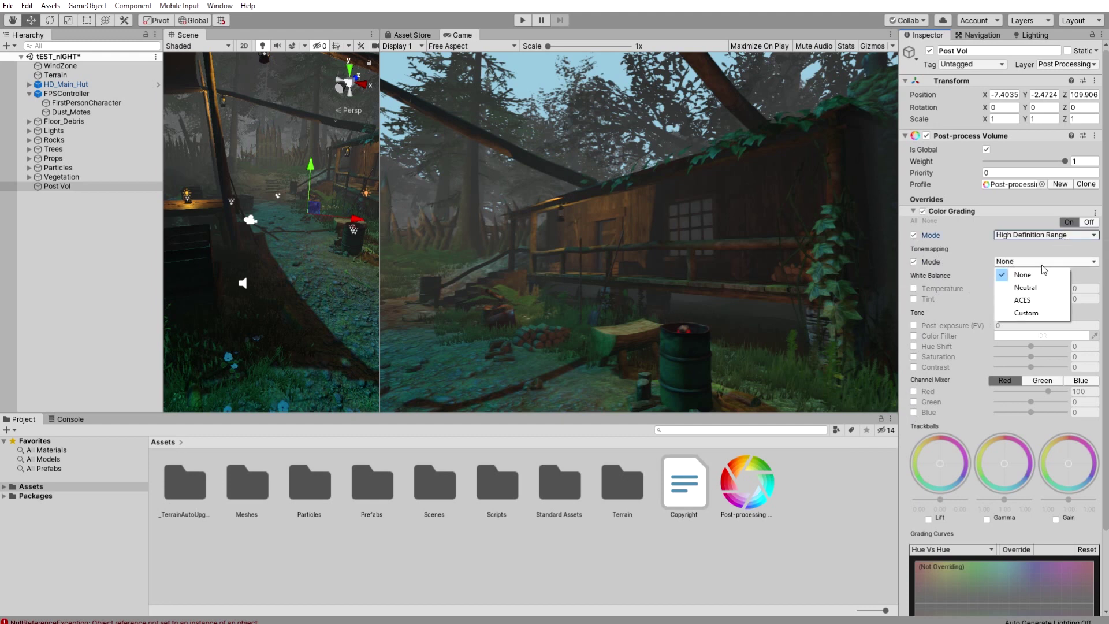
{"action": "left_click", "coordinate": [1041, 264]}
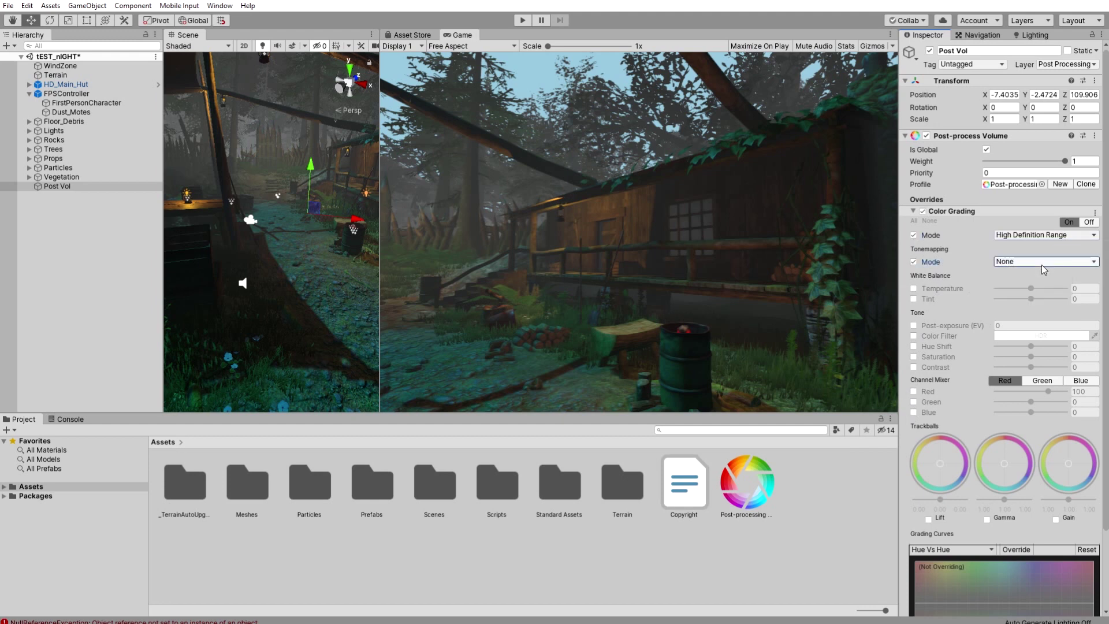
{"action": "left_click", "coordinate": [1010, 263]}
{"action": "left_click", "coordinate": [1030, 300]}
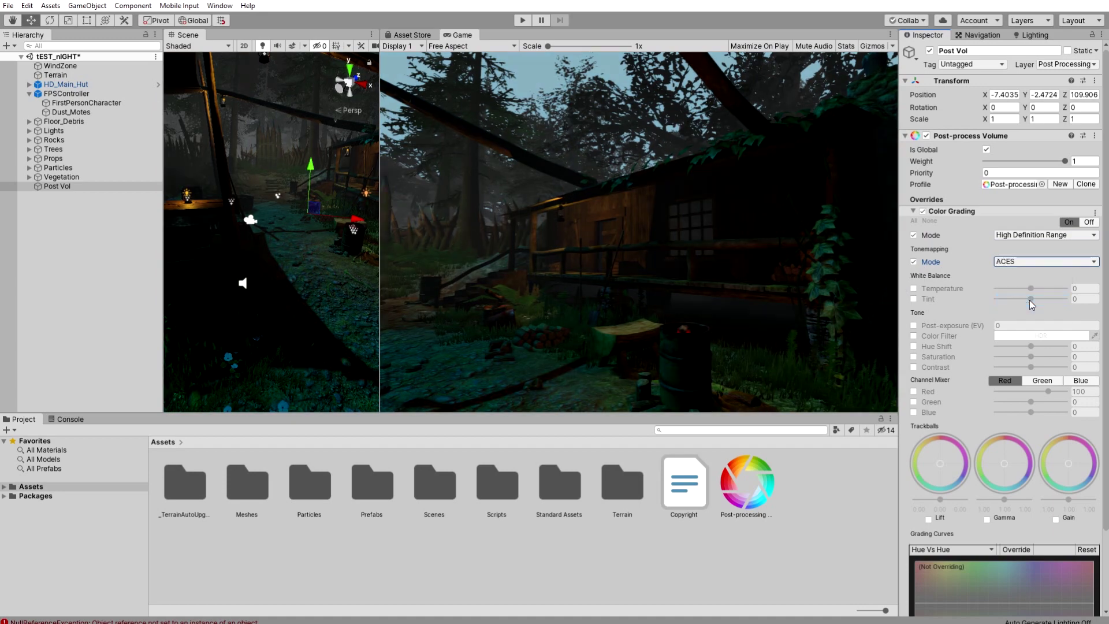
Step: Try the Neutral and Custom Tonemapping modes for comparison and return the mode to ACES
{"action": "left_click", "coordinate": [1018, 265]}
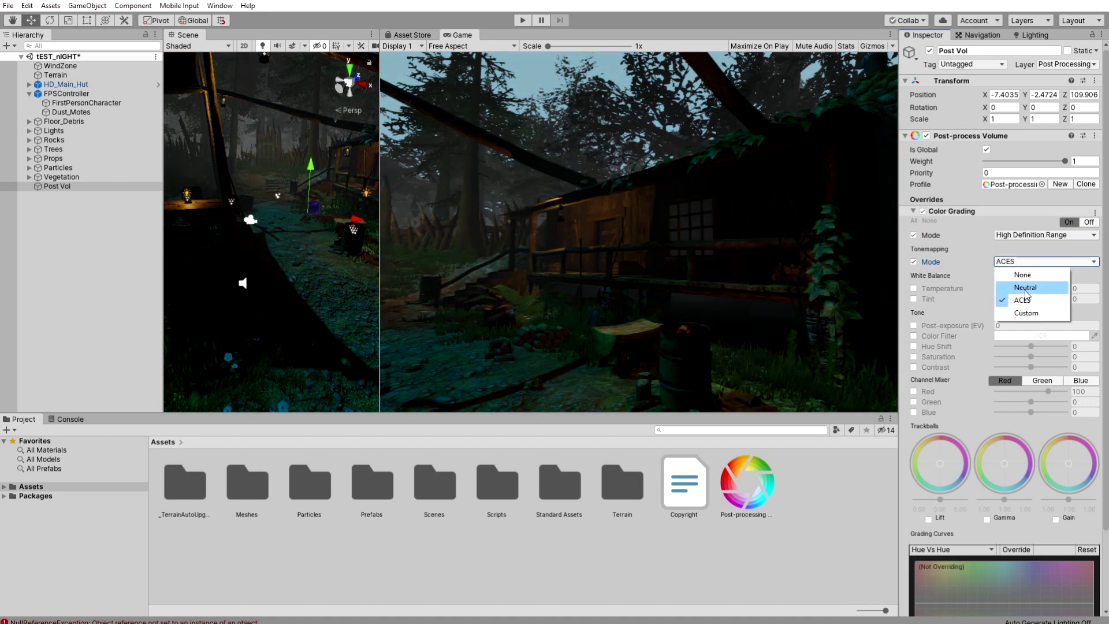
{"action": "left_click", "coordinate": [1031, 287]}
{"action": "left_click", "coordinate": [1027, 261]}
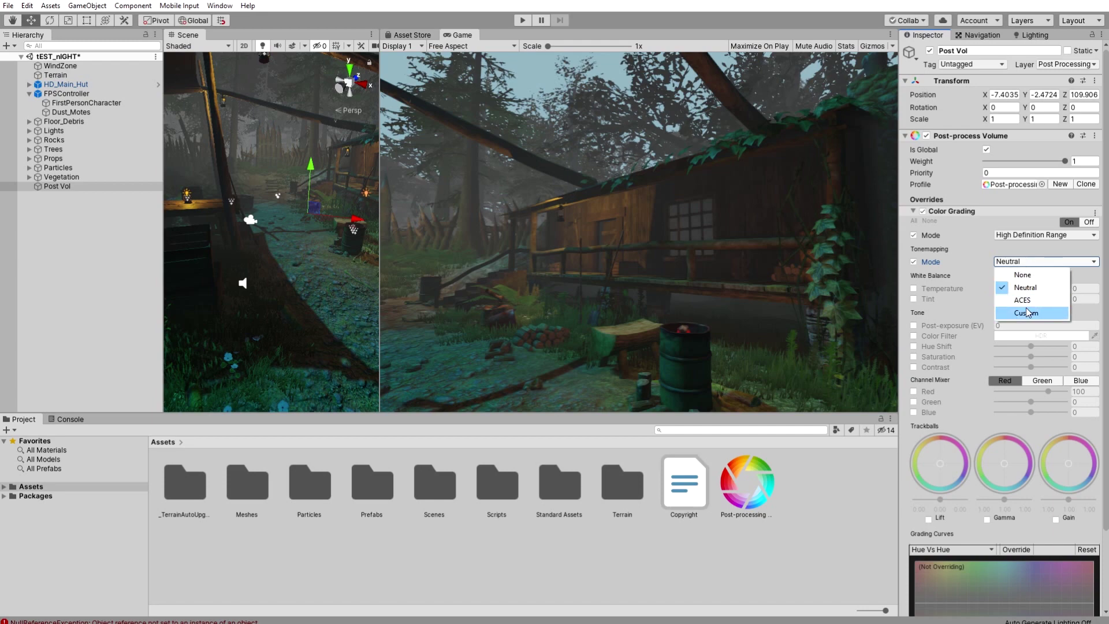
{"action": "left_click", "coordinate": [1027, 313]}
{"action": "left_click", "coordinate": [1034, 262]}
{"action": "left_click", "coordinate": [1033, 301]}
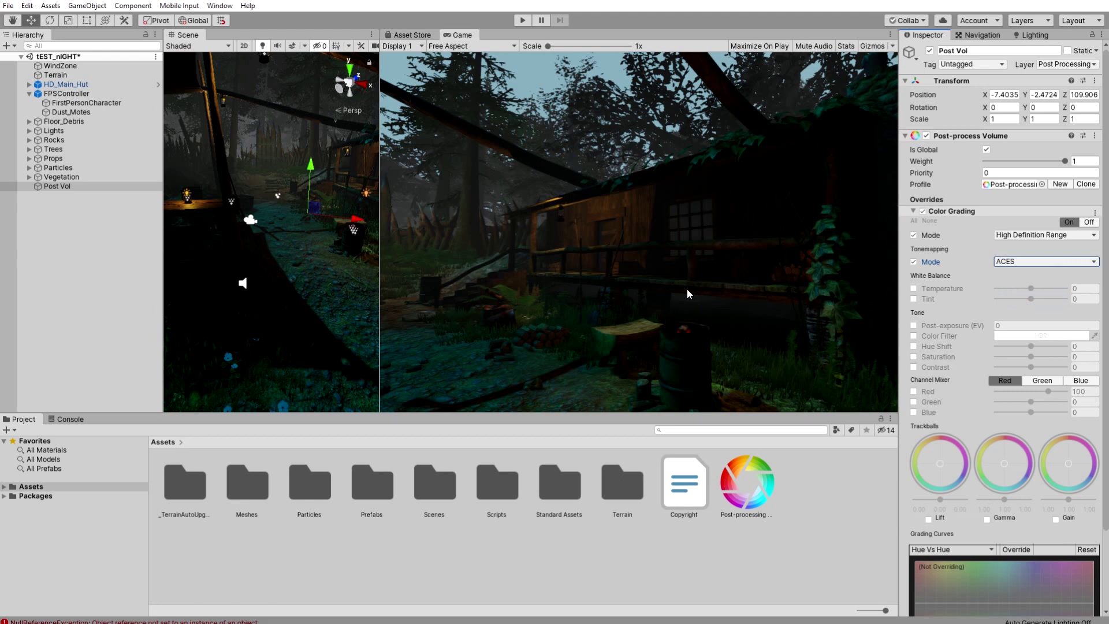
{"action": "left_click", "coordinate": [914, 289]}
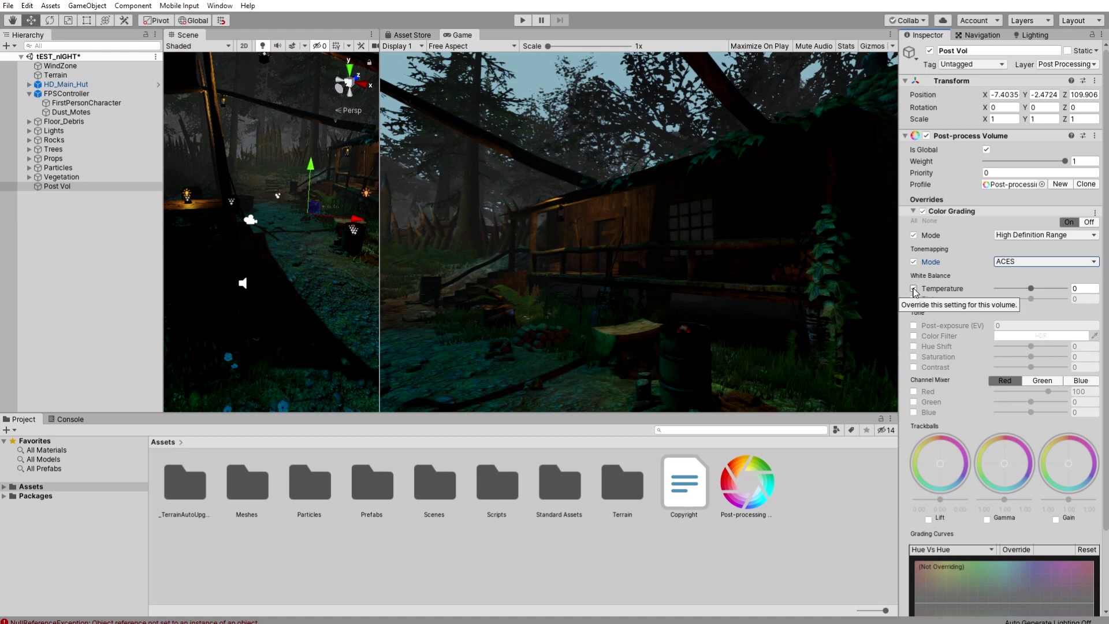
{"action": "left_click", "coordinate": [914, 289]}
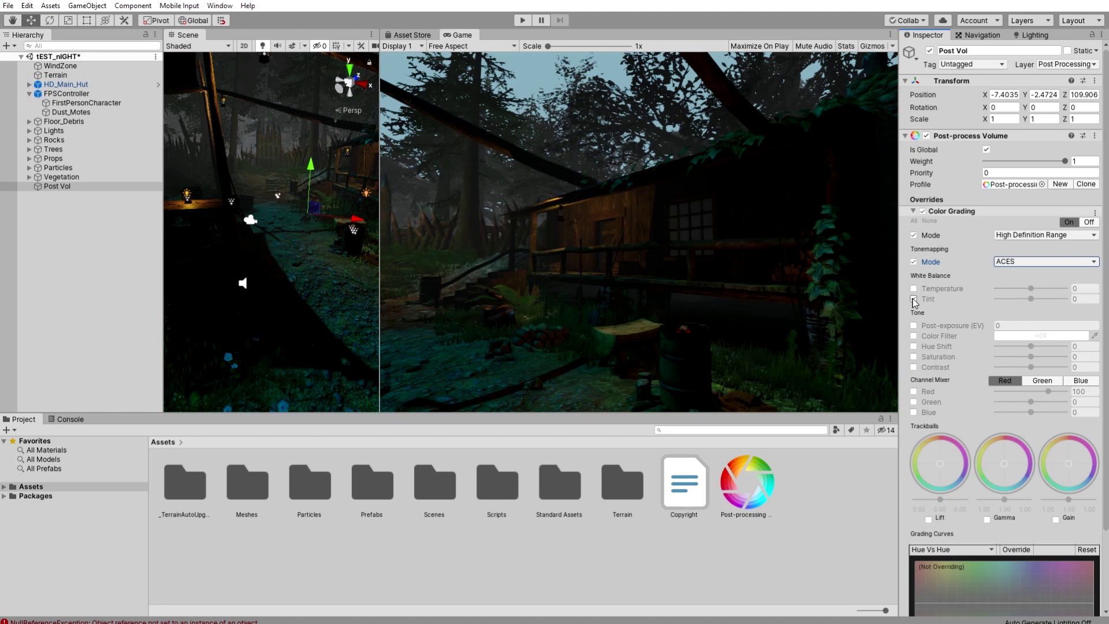
{"action": "left_click", "coordinate": [914, 300]}
{"action": "left_click", "coordinate": [913, 299]}
Step: Enable the Post-exposure (EV) override in the Tone settings and set it to -0.14
{"action": "left_click", "coordinate": [914, 325]}
{"action": "left_click", "coordinate": [1017, 325]}
{"action": "type", "text": "2.25"}
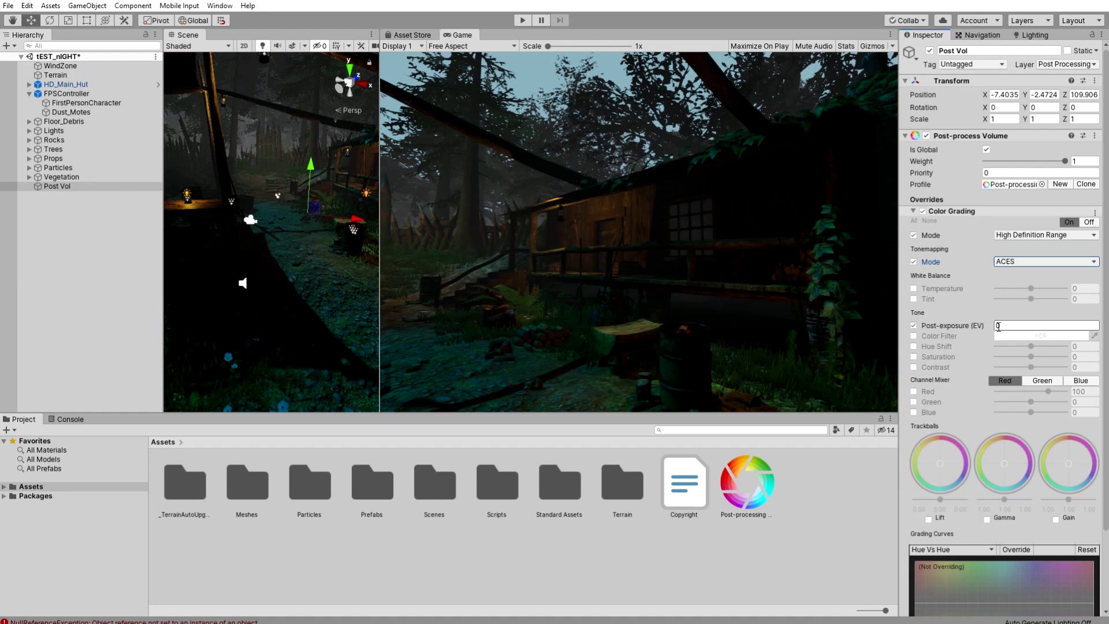
{"action": "key", "text": "Return"}
{"action": "mouse_move", "coordinate": [982, 327]}
{"action": "left_mouse_down"}
{"action": "mouse_move", "coordinate": [953, 331]}
{"action": "mouse_move", "coordinate": [999, 334]}
{"action": "mouse_move", "coordinate": [945, 332]}
{"action": "mouse_move", "coordinate": [1002, 338]}
{"action": "mouse_move", "coordinate": [990, 341]}
{"action": "left_mouse_up"}
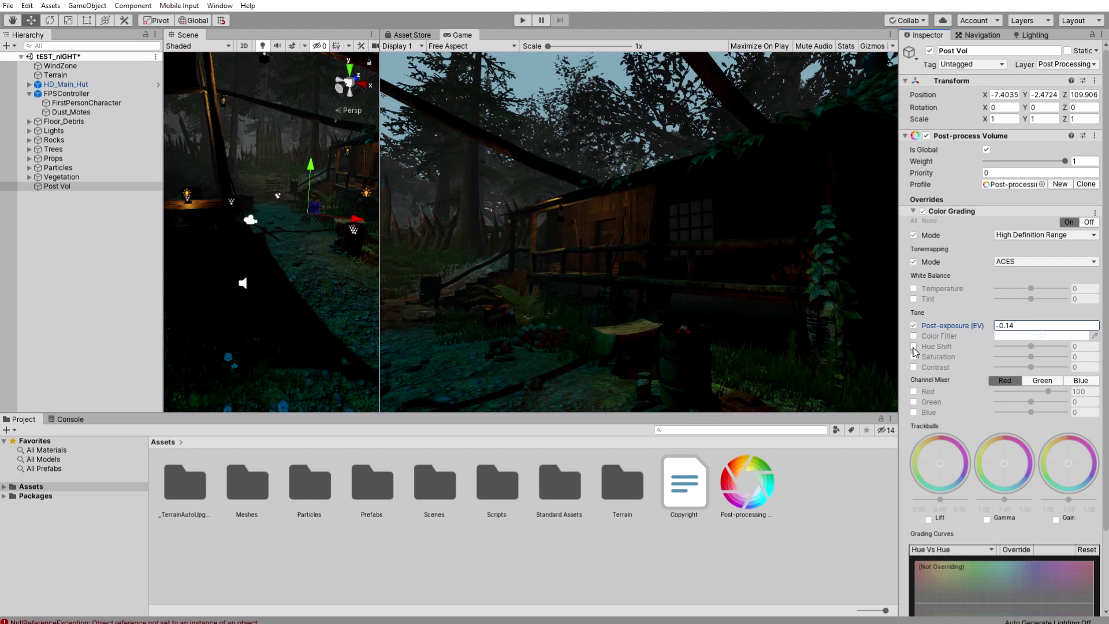
Step: Enable the Hue Shift, Saturation and Contrast overrides and set Contrast to 10
{"action": "left_click", "coordinate": [914, 346]}
{"action": "left_click", "coordinate": [913, 356]}
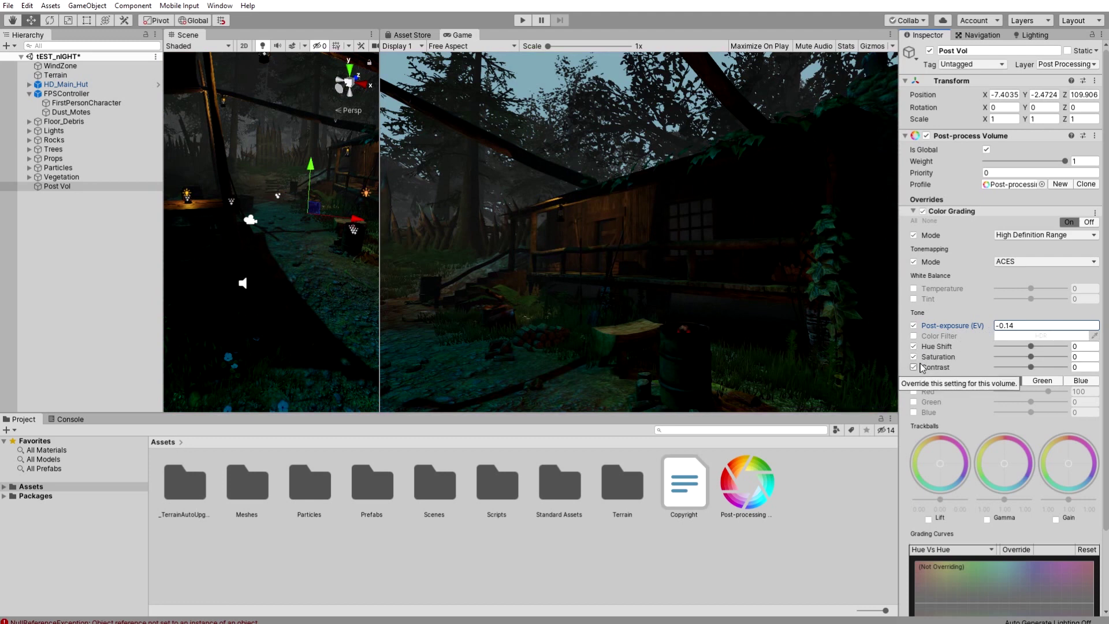
{"action": "left_click", "coordinate": [913, 367]}
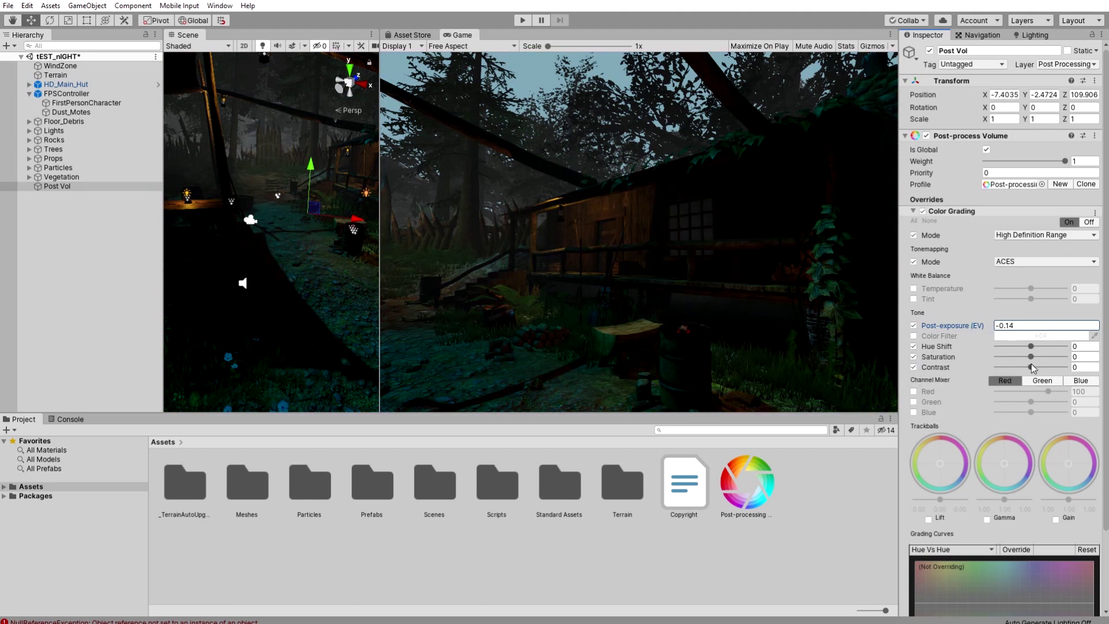
{"action": "mouse_move", "coordinate": [1032, 368]}
{"action": "left_mouse_down"}
{"action": "mouse_move", "coordinate": [1048, 368]}
{"action": "mouse_move", "coordinate": [1010, 362]}
{"action": "mouse_move", "coordinate": [1037, 362]}
{"action": "left_mouse_up"}
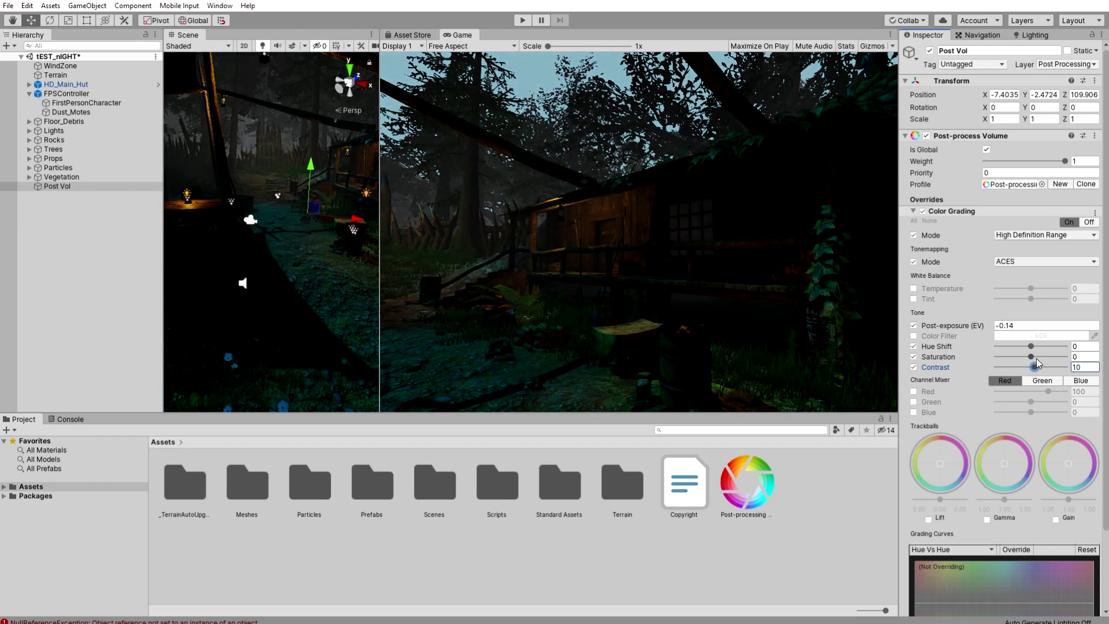
Step: Try Saturation at -100 and settle on 5, and try a Hue Shift of -24 before disabling its override
{"action": "left_click_drag", "start_coordinate": [1032, 355], "coordinate": [965, 347]}
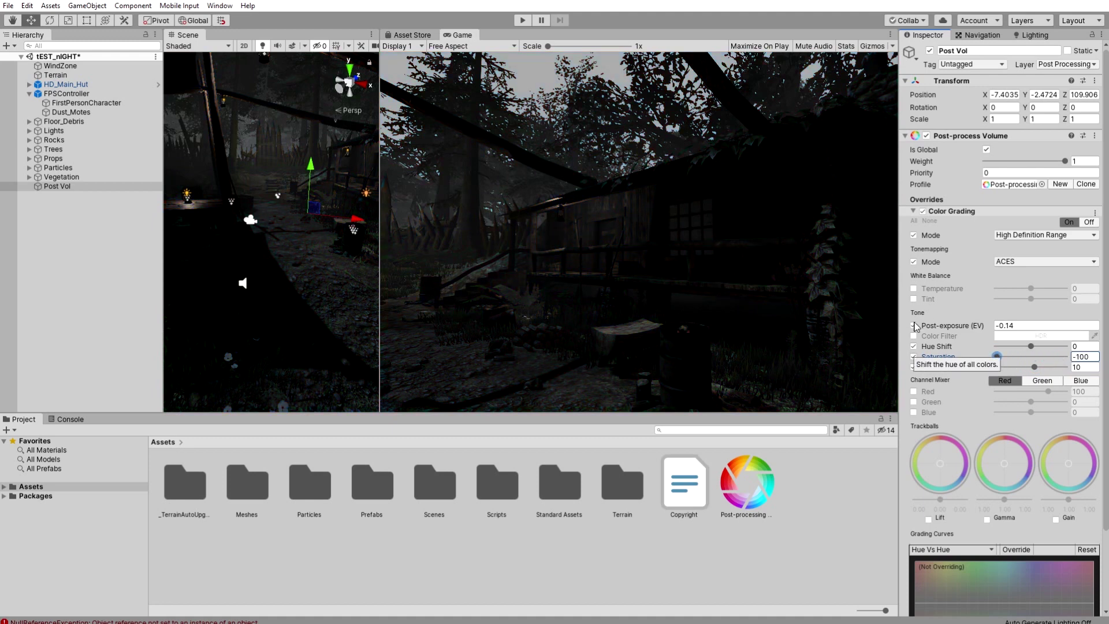
{"action": "left_click_drag", "start_coordinate": [1002, 359], "coordinate": [1043, 351]}
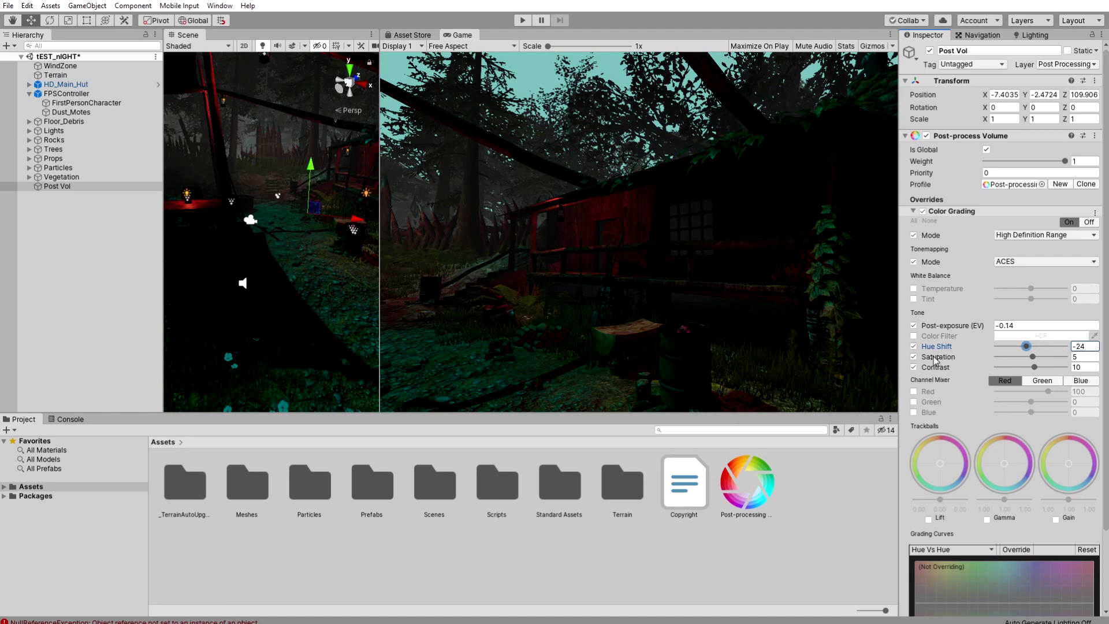
{"action": "left_click", "coordinate": [914, 346]}
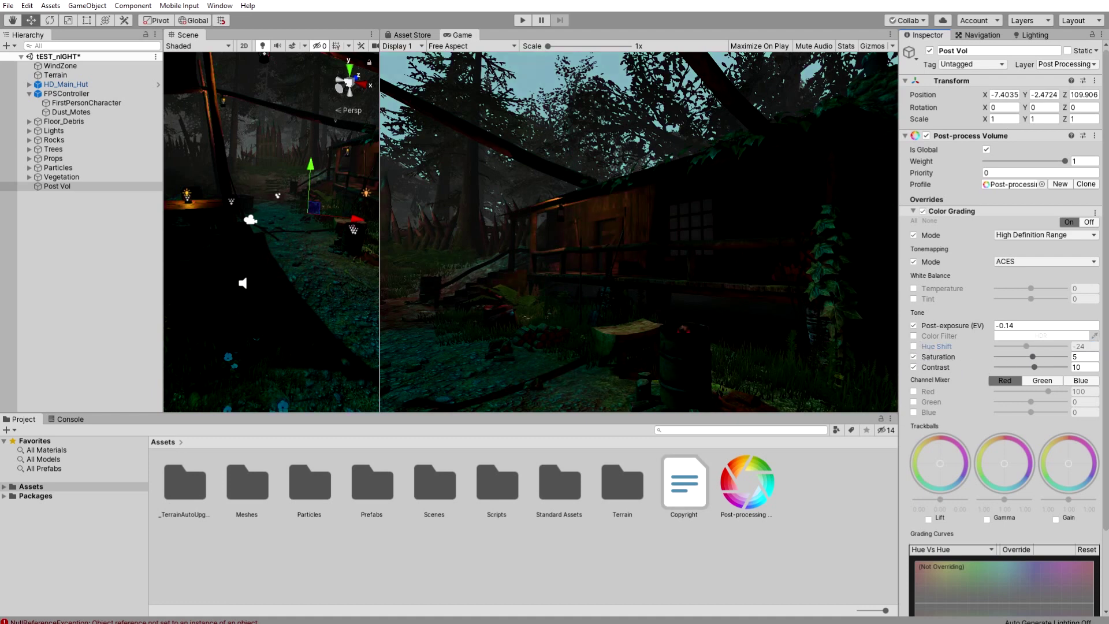
Step: Override the Channel Mixer's red output with Red 71, Green -14 and Blue 30, and set Contrast to 12
{"action": "left_click", "coordinate": [914, 412]}
{"action": "mouse_move", "coordinate": [1034, 411]}
{"action": "left_mouse_down"}
{"action": "mouse_move", "coordinate": [1032, 392]}
{"action": "mouse_move", "coordinate": [1043, 392]}
{"action": "left_mouse_up"}
{"action": "left_click", "coordinate": [914, 392]}
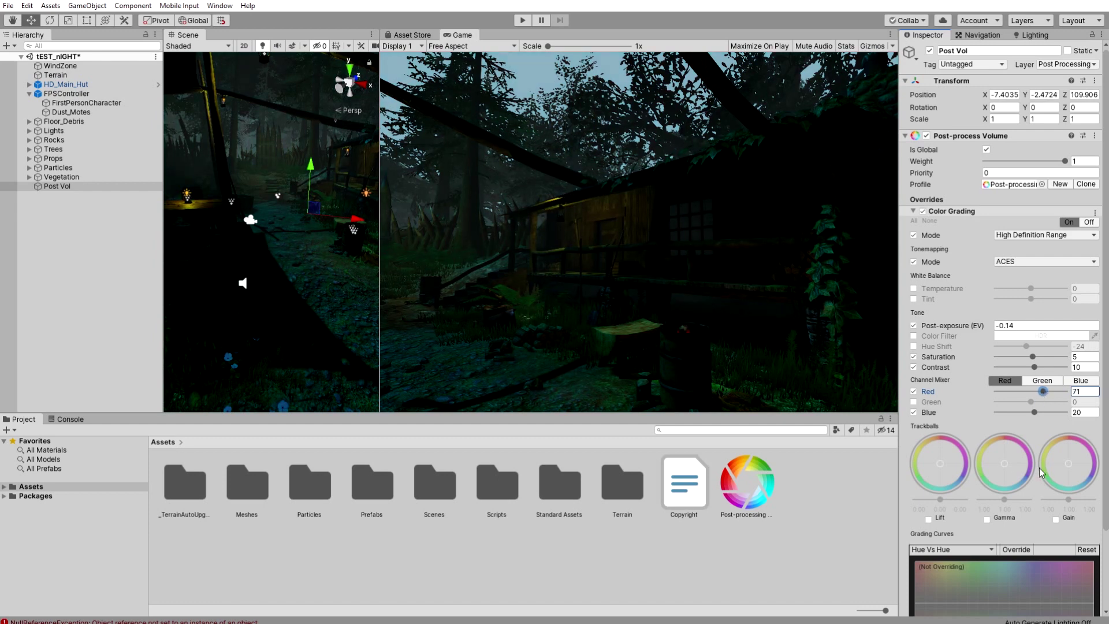
{"action": "mouse_move", "coordinate": [1036, 411]}
{"action": "left_mouse_down"}
{"action": "mouse_move", "coordinate": [1049, 412]}
{"action": "mouse_move", "coordinate": [1027, 414]}
{"action": "mouse_move", "coordinate": [1028, 402]}
{"action": "mouse_move", "coordinate": [1038, 414]}
{"action": "left_mouse_up"}
{"action": "left_click", "coordinate": [913, 401]}
{"action": "left_click_drag", "start_coordinate": [1034, 367], "coordinate": [1036, 367]}
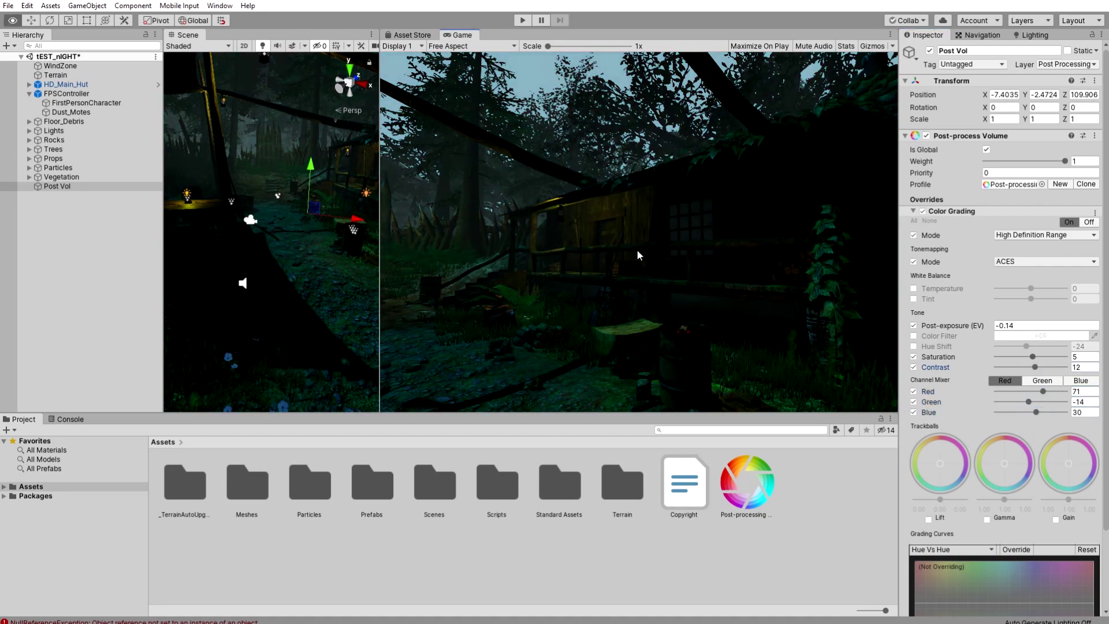
Step: Move and rotate the FPSController so the game camera looks along the path to the wooden gate beside the cabin
{"action": "left_click", "coordinate": [73, 98]}
{"action": "left_click_drag", "start_coordinate": [285, 309], "coordinate": [262, 225]}
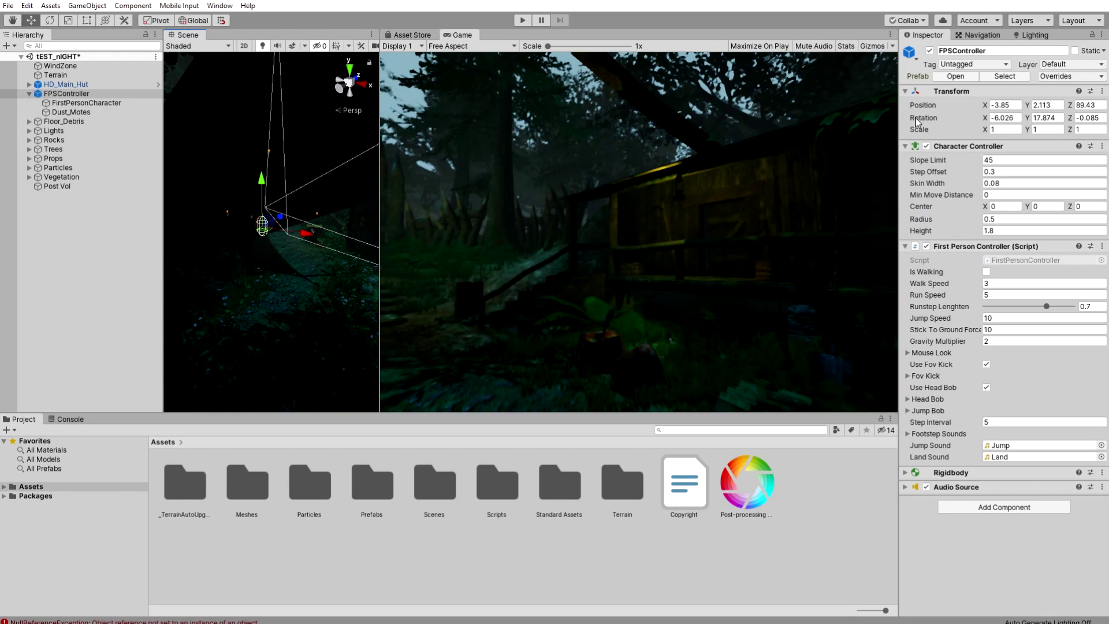
{"action": "left_click", "coordinate": [87, 103]}
{"action": "left_click", "coordinate": [947, 136]}
{"action": "left_click", "coordinate": [291, 219]}
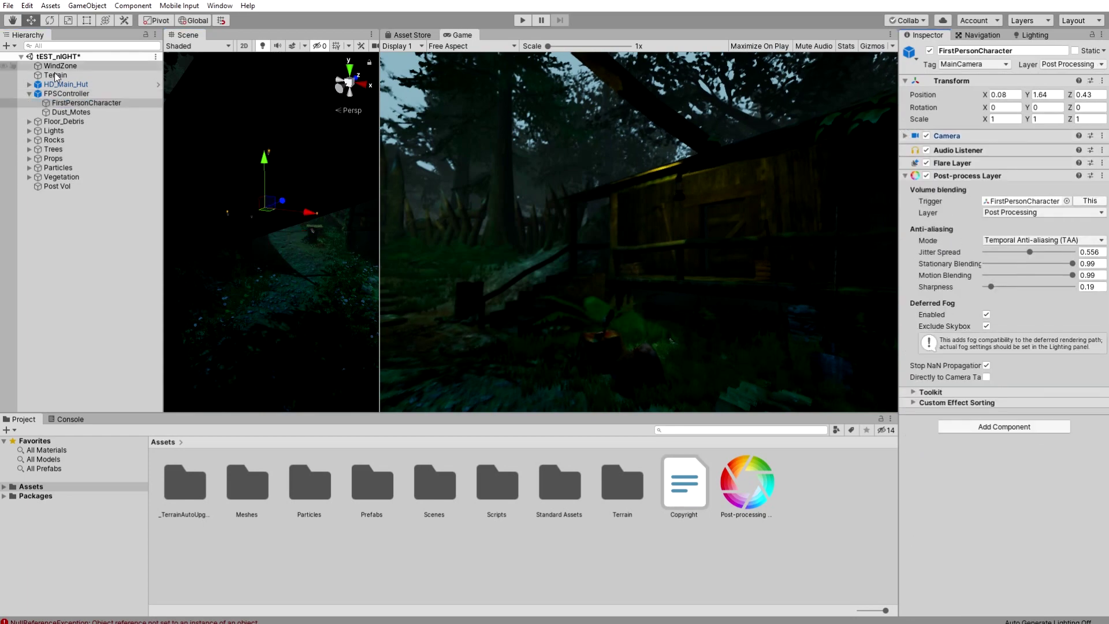
{"action": "left_click_drag", "start_coordinate": [291, 220], "coordinate": [245, 266]}
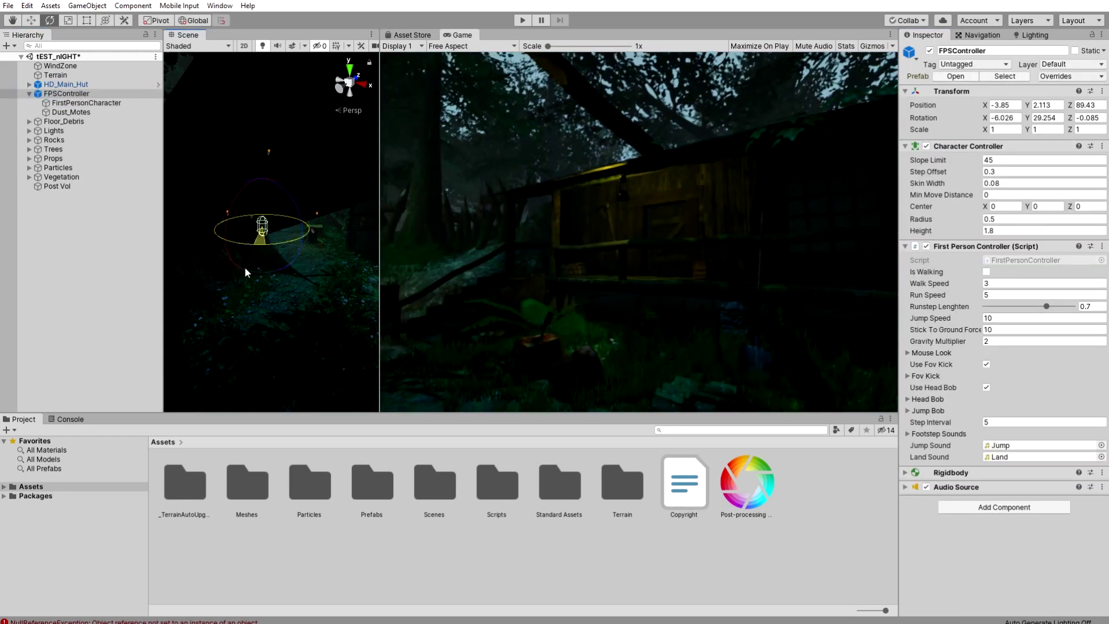
Step: Set the Color Grading Saturation on Post Vol to 58 and collapse the Color Grading settings
{"action": "left_click", "coordinate": [57, 186]}
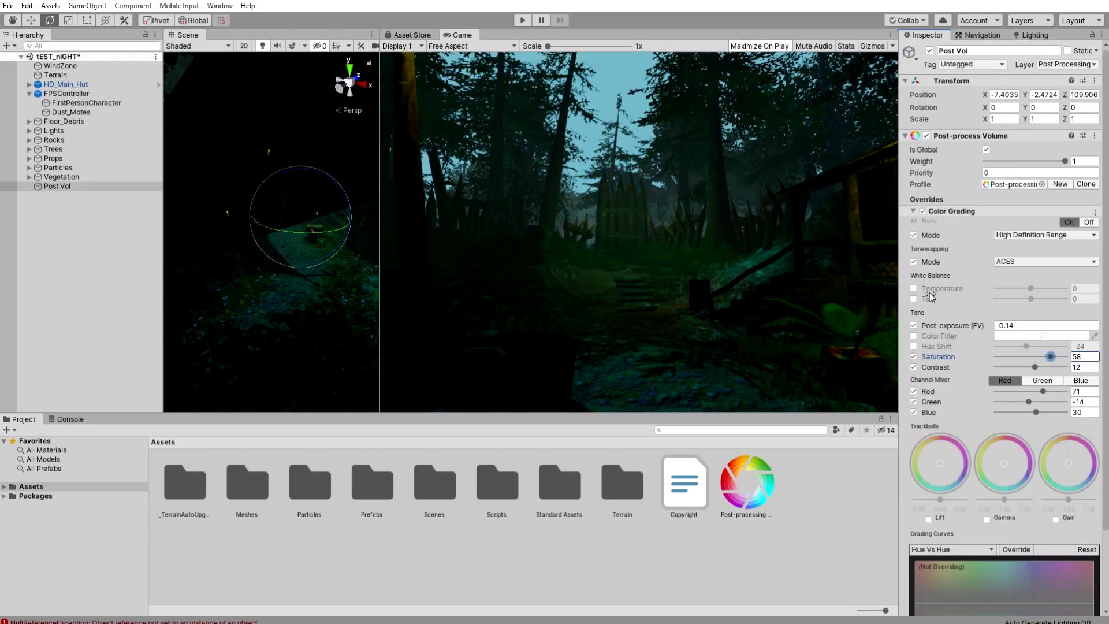
{"action": "left_click", "coordinate": [914, 212]}
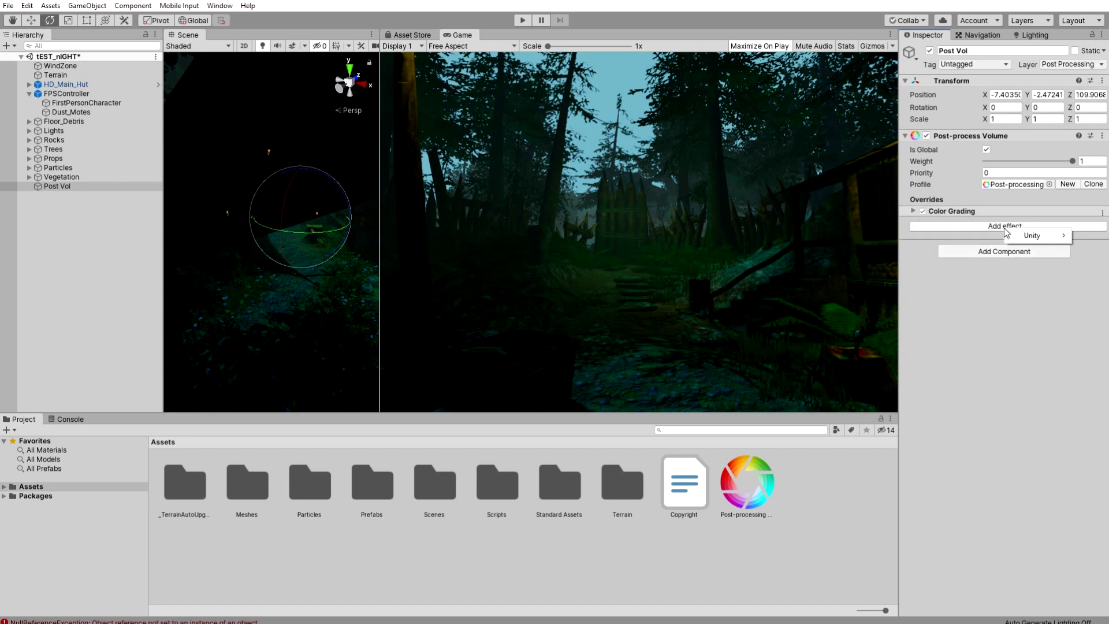
Step: Add a Bloom effect override to the Post Vol post-process volume
{"action": "mouse_move", "coordinate": [1027, 231]}
{"action": "left_click", "coordinate": [884, 262]}
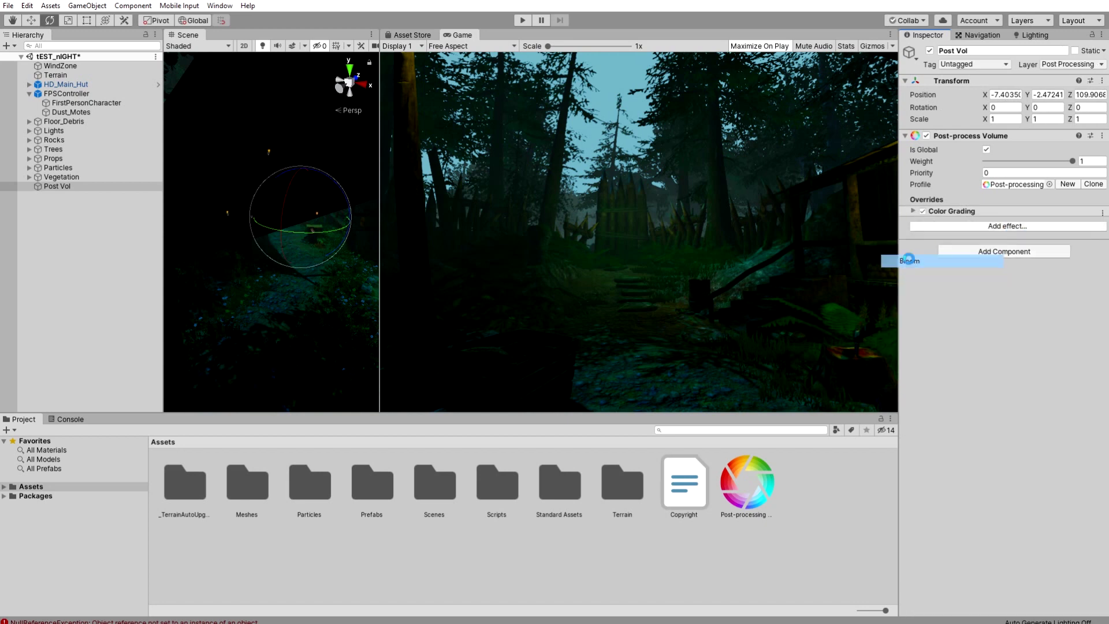
Step: Move the FPSController back along the path to about X 1.46, Z 84.68 so the game camera frames the fire barrel and cabin
{"action": "left_click_drag", "start_coordinate": [342, 269], "coordinate": [286, 271], "text": "alt"}
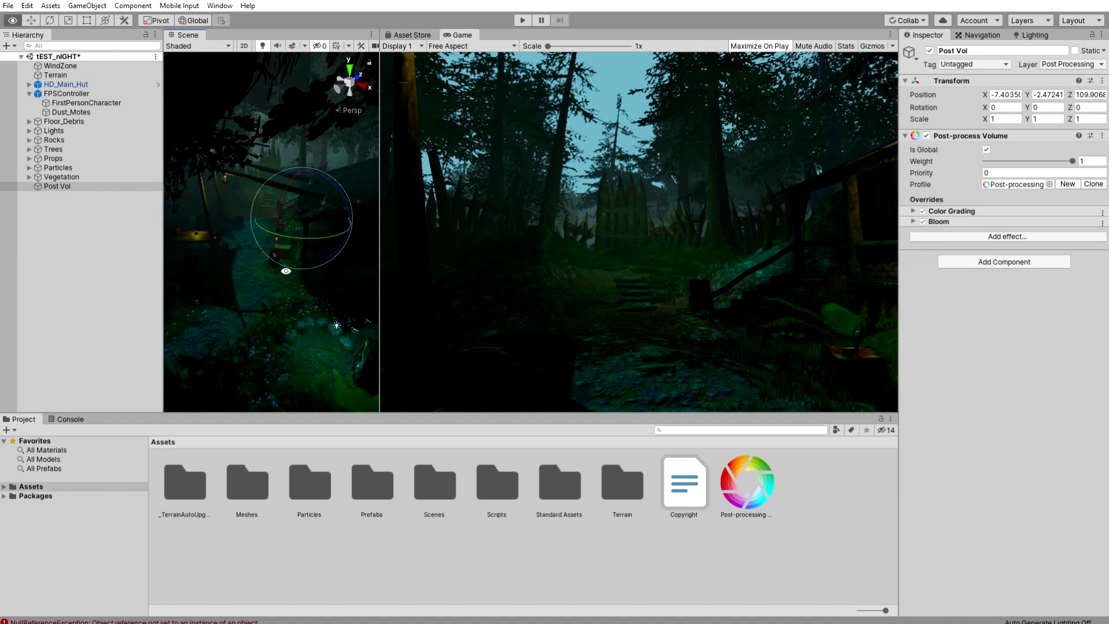
{"action": "middle_click_drag", "start_coordinate": [293, 271], "coordinate": [340, 229]}
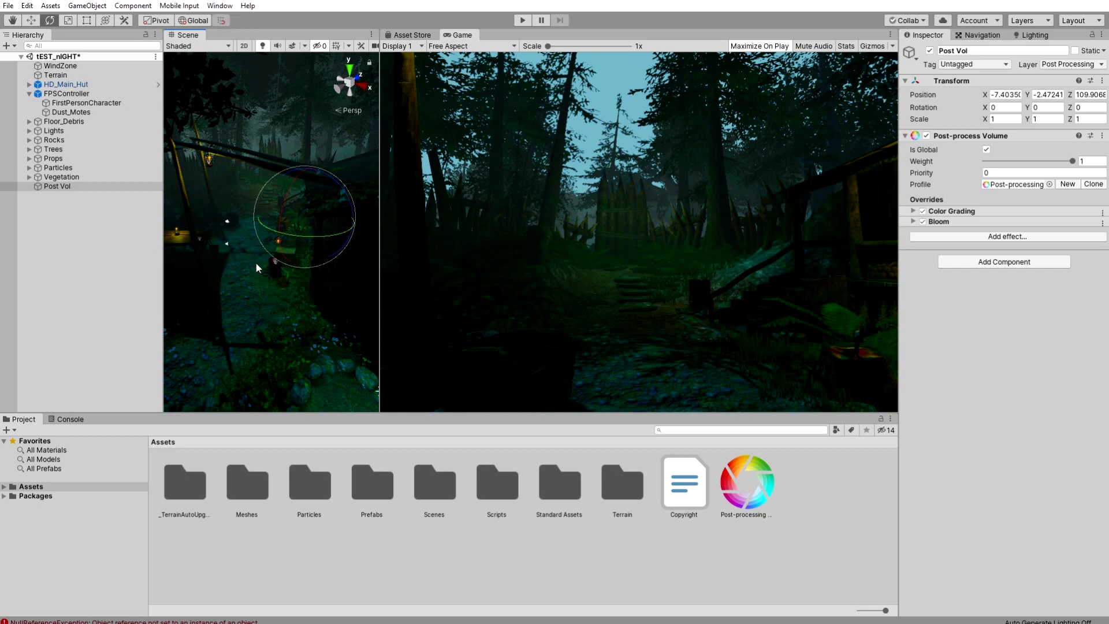
{"action": "mouse_move", "coordinate": [243, 265]}
{"action": "middle_mouse_down"}
{"action": "mouse_move", "coordinate": [257, 265]}
{"action": "mouse_move", "coordinate": [250, 255]}
{"action": "middle_mouse_up"}
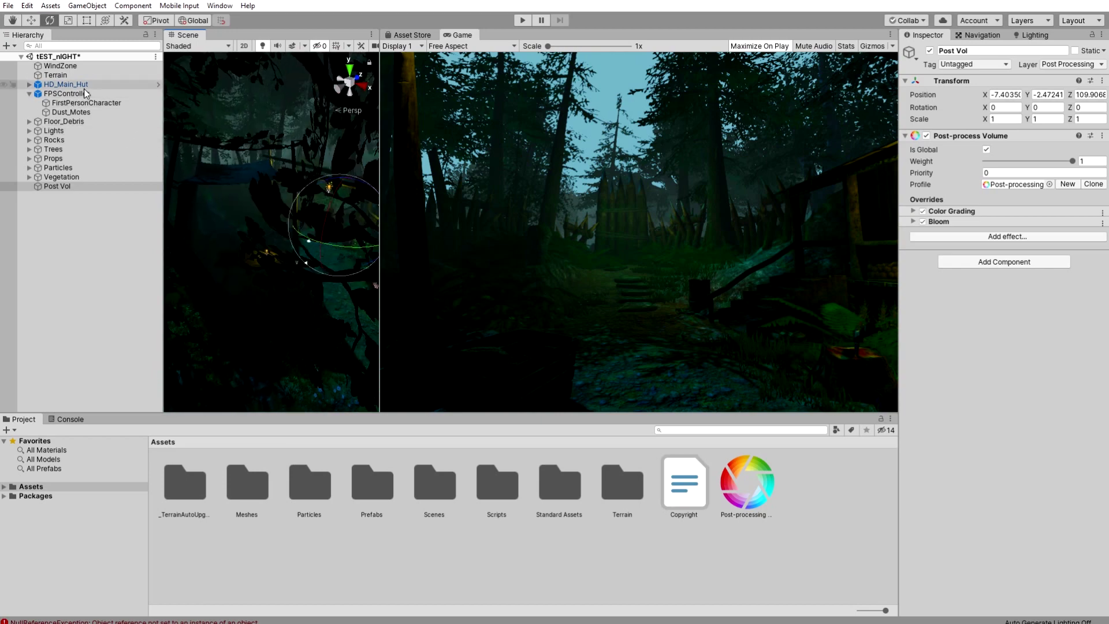
{"action": "left_click", "coordinate": [79, 97]}
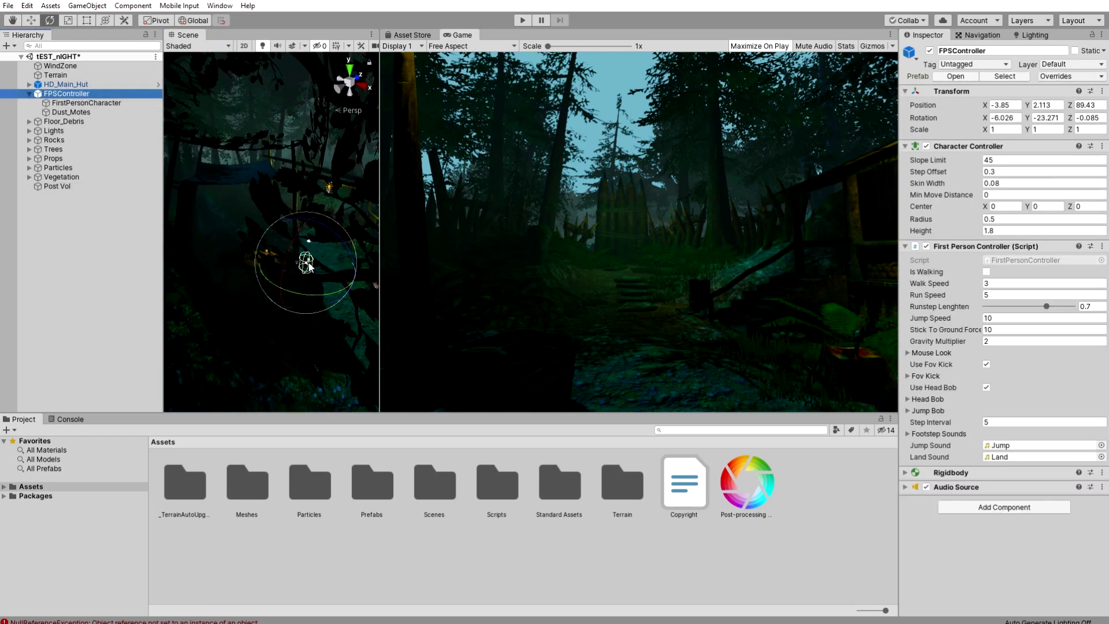
{"action": "middle_click_drag", "start_coordinate": [310, 272], "coordinate": [275, 335]}
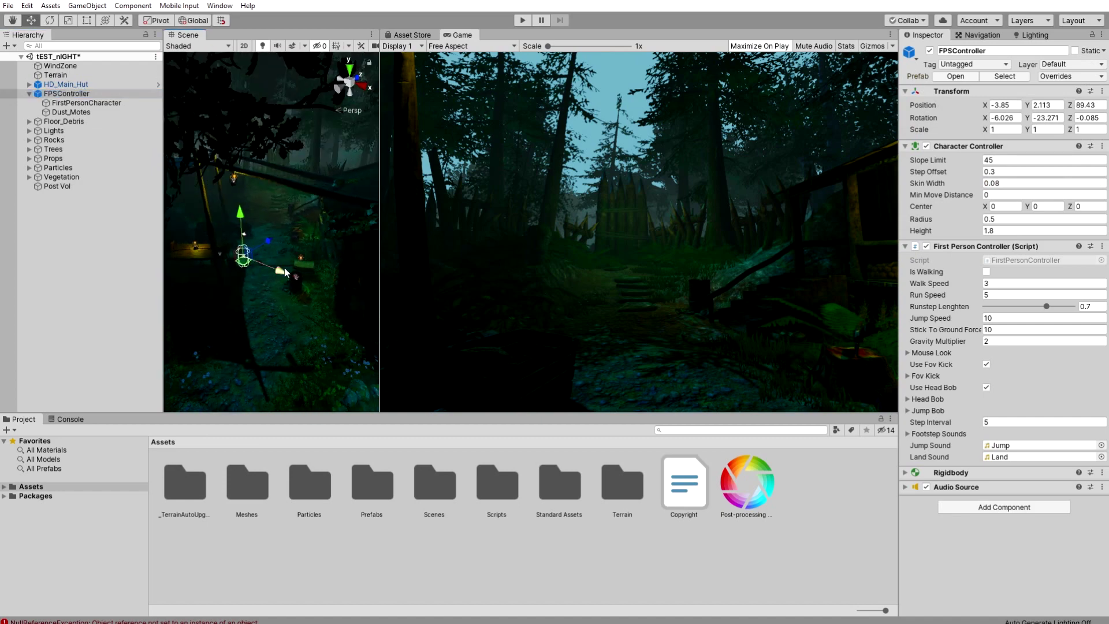
{"action": "left_click_drag", "start_coordinate": [284, 272], "coordinate": [315, 297]}
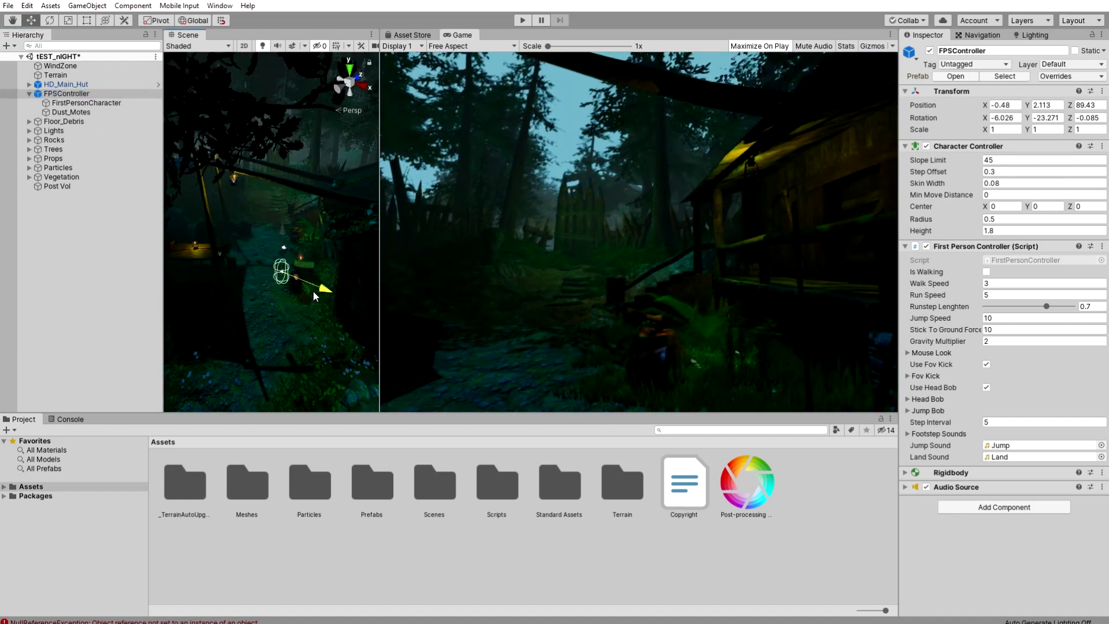
{"action": "left_click_drag", "start_coordinate": [309, 255], "coordinate": [258, 306]}
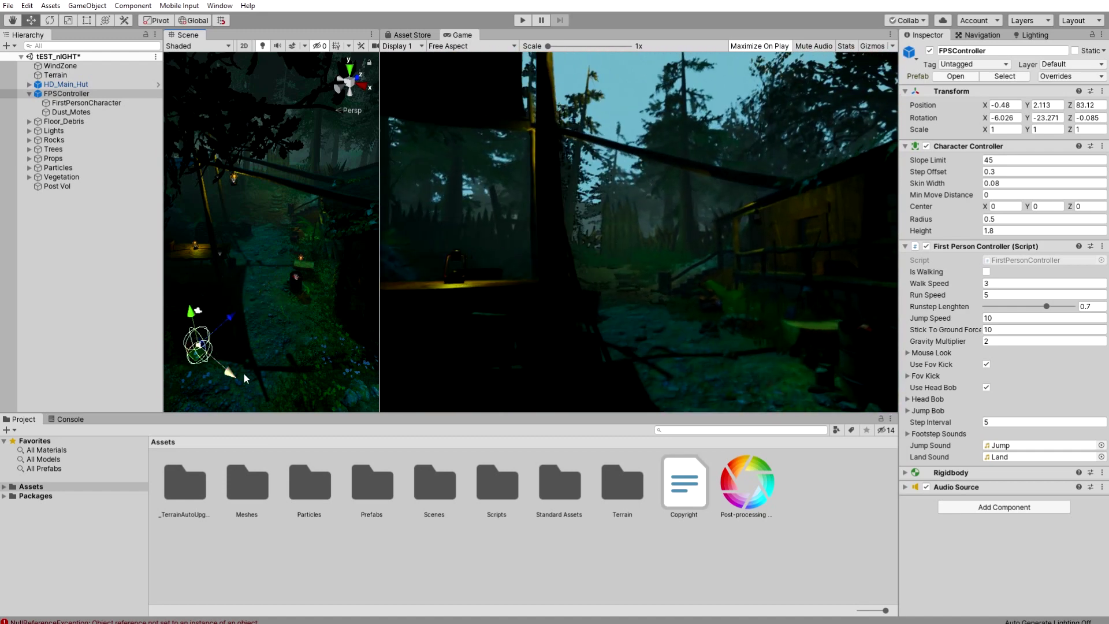
{"action": "left_click_drag", "start_coordinate": [234, 375], "coordinate": [294, 320]}
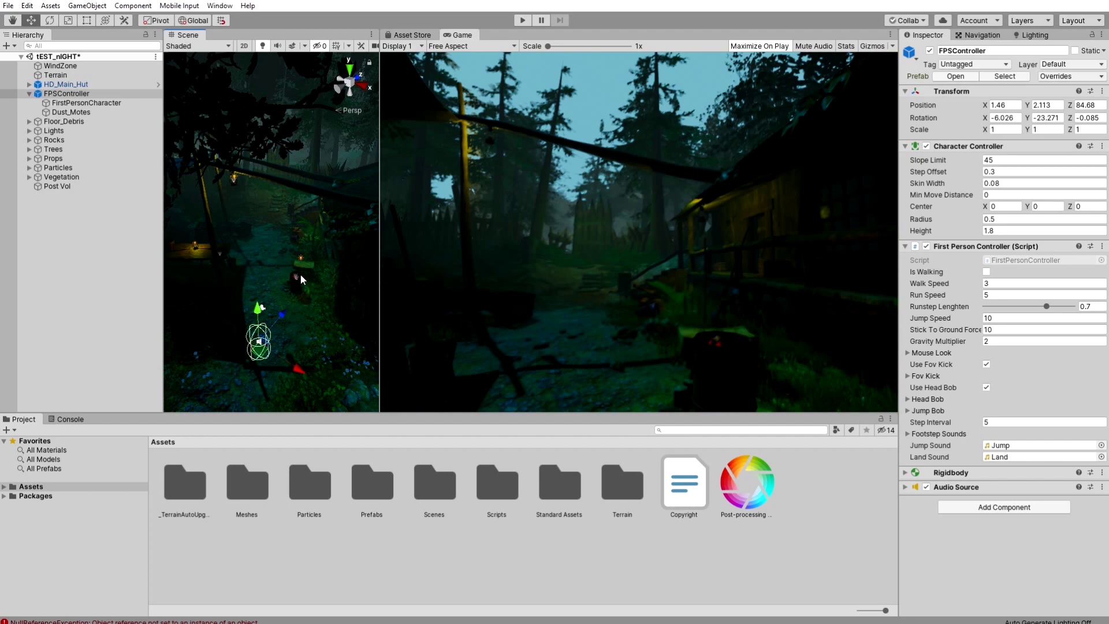
Step: Preview the Ember_Sparks and Flames(Particles) effects of HD_Steel_Barrel_Green in the scene
{"action": "scroll", "coordinate": [302, 283], "scroll_direction": "up", "scroll_amount": 3}
{"action": "middle_click_drag", "start_coordinate": [302, 293], "coordinate": [289, 313]}
{"action": "left_click", "coordinate": [240, 292]}
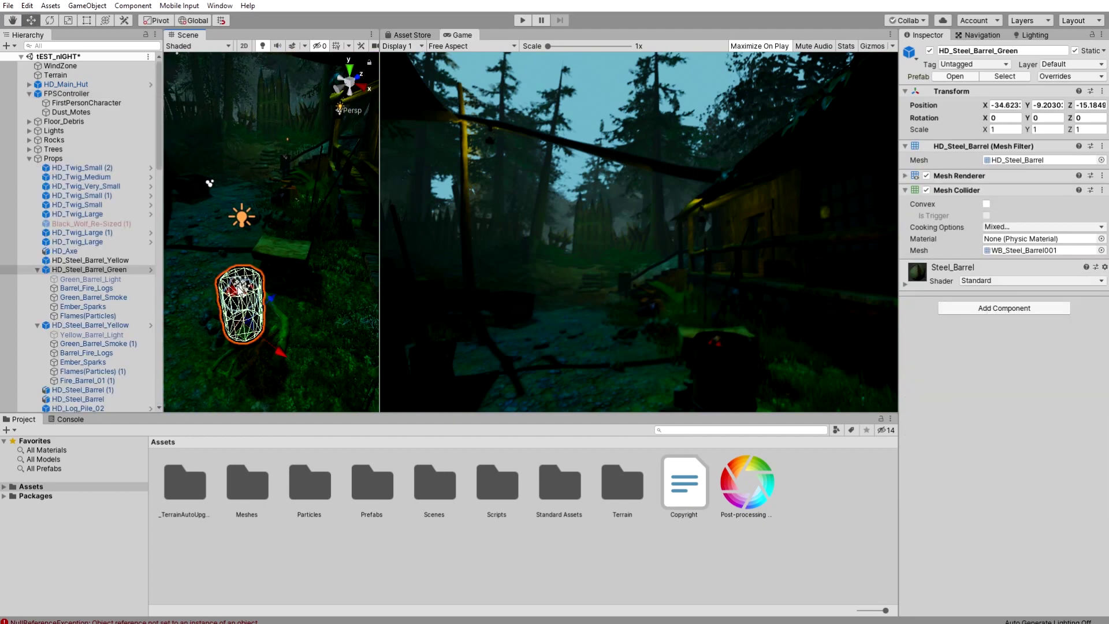
{"action": "left_click_drag", "start_coordinate": [240, 293], "coordinate": [243, 291]}
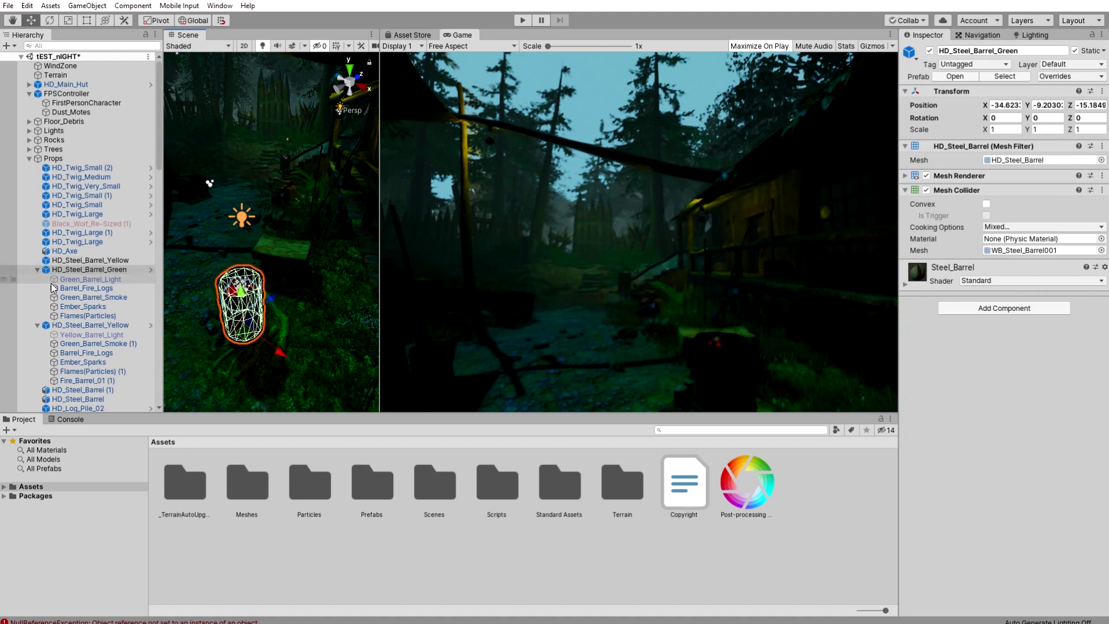
{"action": "left_click", "coordinate": [89, 289]}
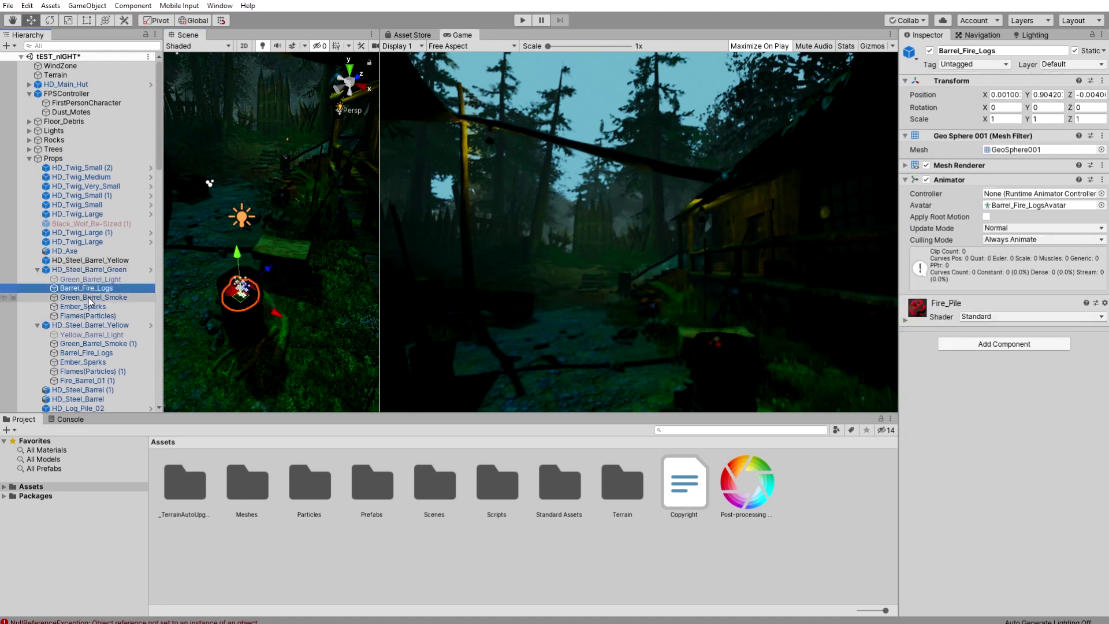
{"action": "left_click", "coordinate": [90, 307]}
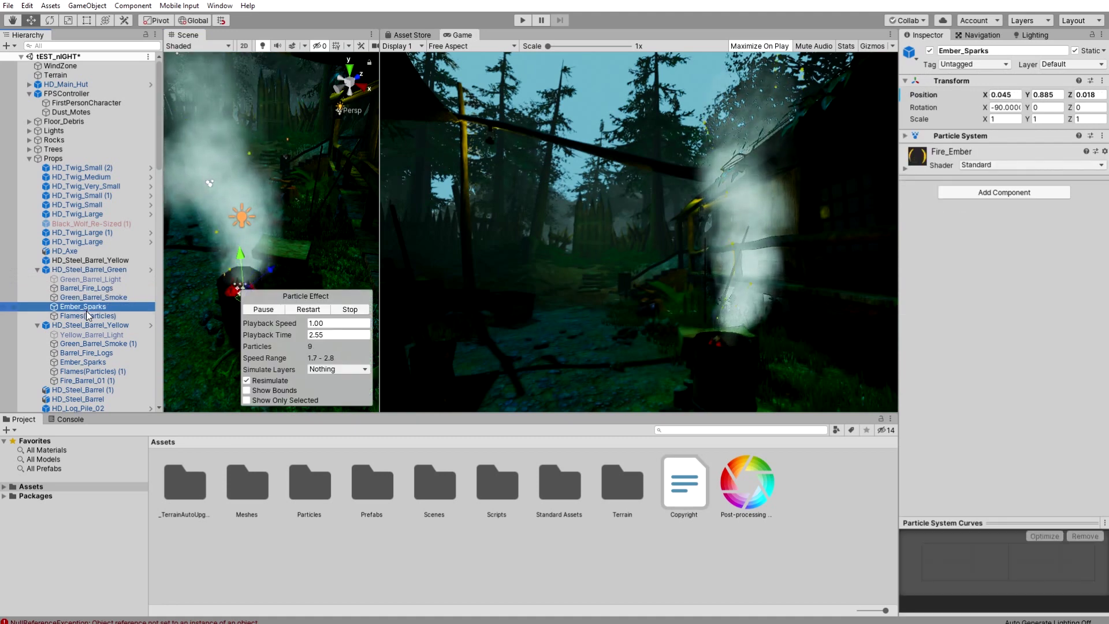
{"action": "left_click", "coordinate": [88, 316]}
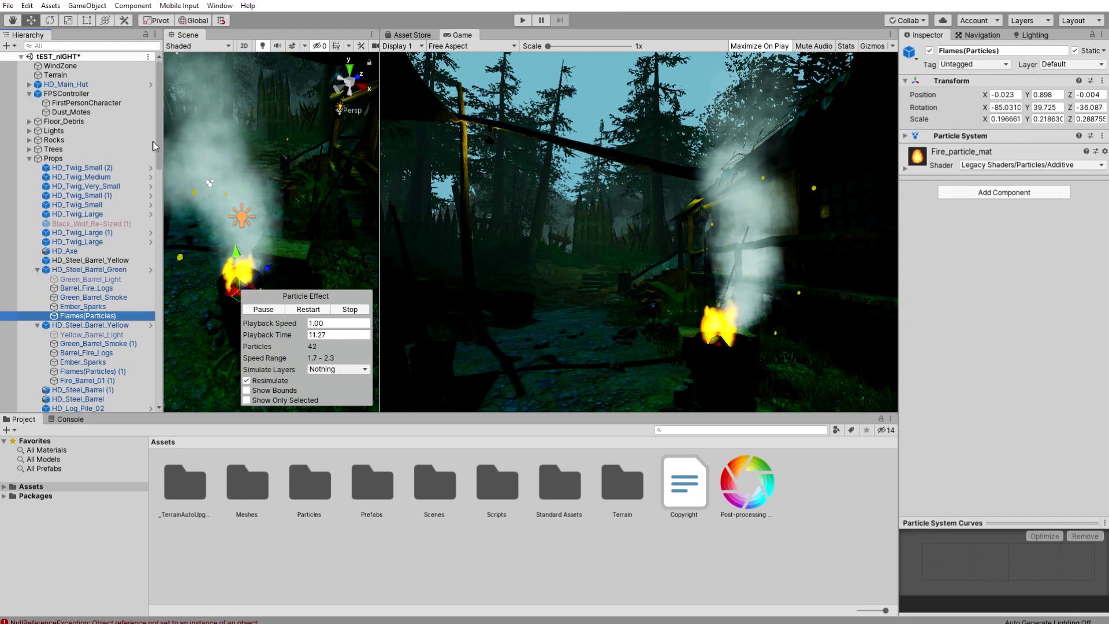
Step: Override the Bloom Intensity on Post Vol and set it to 2.12
{"action": "left_click", "coordinate": [30, 159]}
{"action": "left_click", "coordinate": [72, 188]}
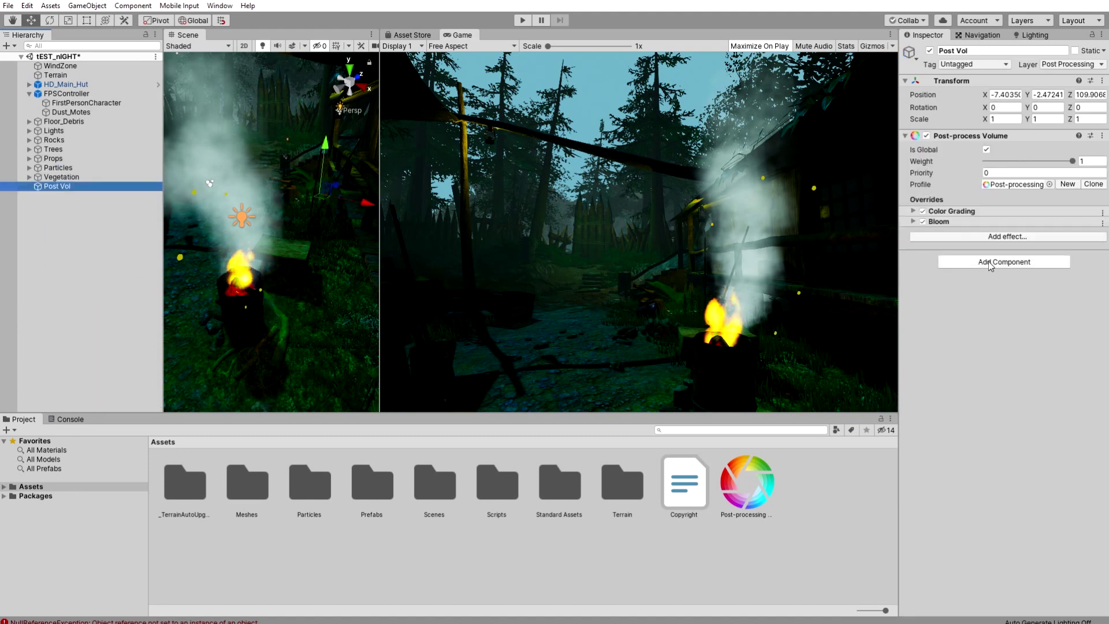
{"action": "left_click", "coordinate": [912, 223]}
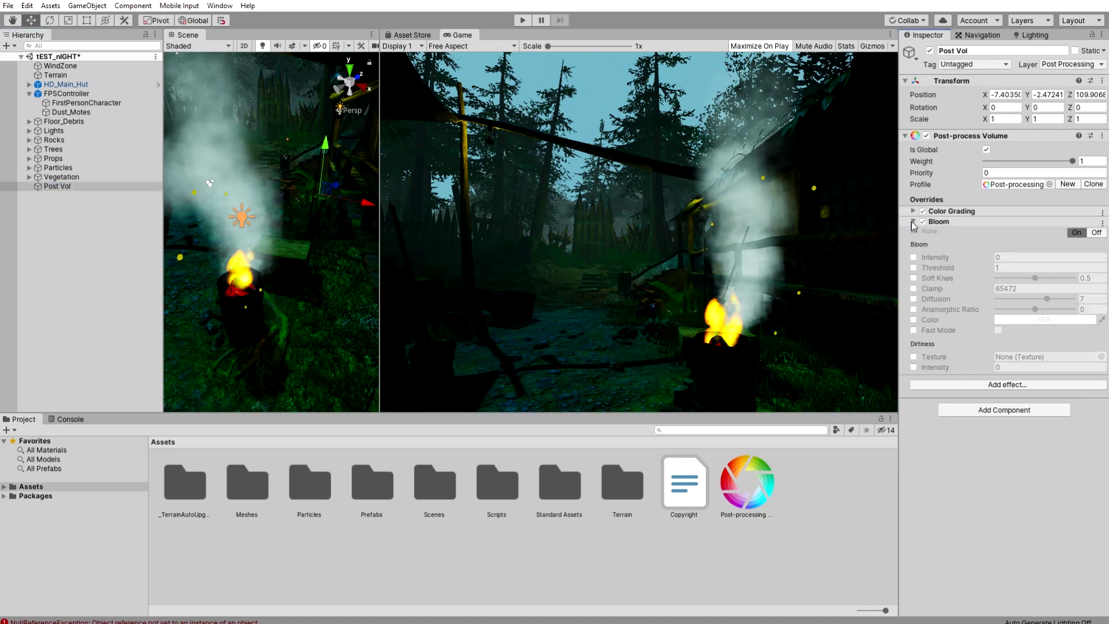
{"action": "left_click", "coordinate": [913, 258]}
{"action": "left_click_drag", "start_coordinate": [945, 261], "coordinate": [984, 272]}
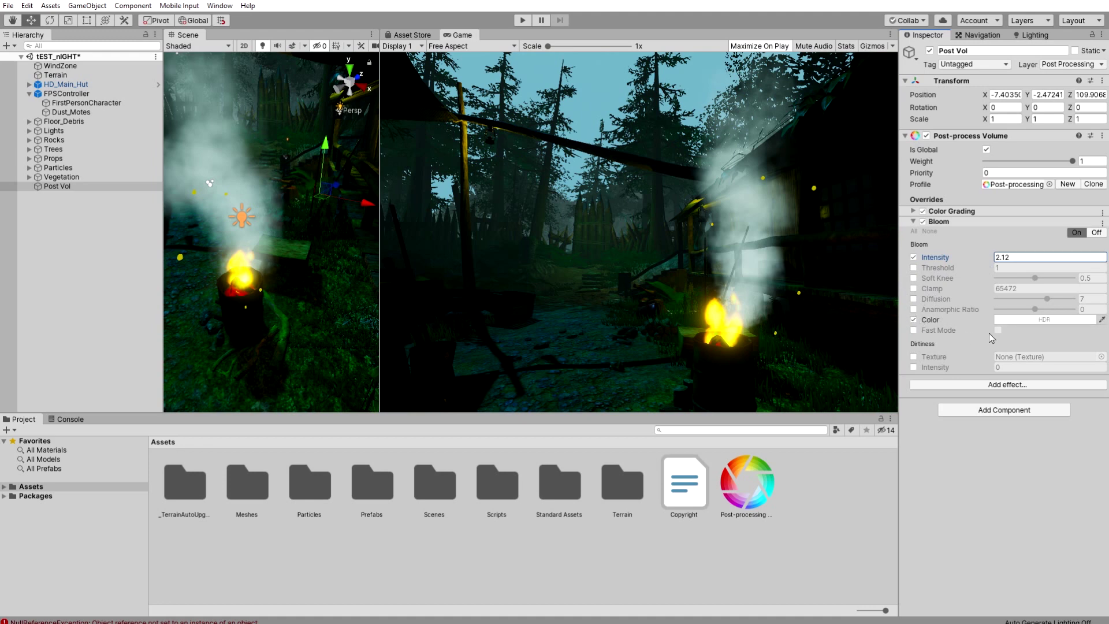
Step: Set the Bloom Color to a pale warm yellow (RGB 255, 237, 199) and override Threshold with 0.74
{"action": "left_click", "coordinate": [1024, 321]}
{"action": "mouse_move", "coordinate": [1010, 150]}
{"action": "left_mouse_down"}
{"action": "mouse_move", "coordinate": [1026, 119]}
{"action": "mouse_move", "coordinate": [1003, 123]}
{"action": "mouse_move", "coordinate": [1014, 130]}
{"action": "mouse_move", "coordinate": [1036, 104]}
{"action": "left_mouse_up"}
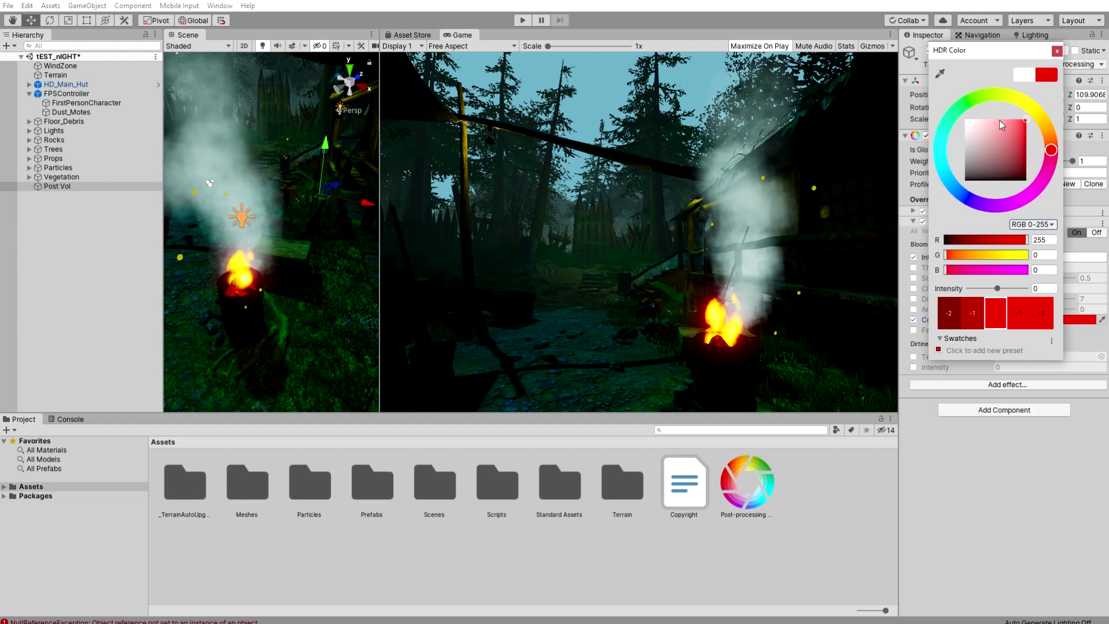
{"action": "mouse_move", "coordinate": [999, 122]}
{"action": "left_mouse_down"}
{"action": "mouse_move", "coordinate": [992, 129]}
{"action": "mouse_move", "coordinate": [1042, 116]}
{"action": "mouse_move", "coordinate": [1044, 128]}
{"action": "mouse_move", "coordinate": [1040, 119]}
{"action": "mouse_move", "coordinate": [1024, 130]}
{"action": "mouse_move", "coordinate": [1025, 114]}
{"action": "mouse_move", "coordinate": [967, 121]}
{"action": "mouse_move", "coordinate": [1012, 119]}
{"action": "mouse_move", "coordinate": [978, 121]}
{"action": "left_mouse_up"}
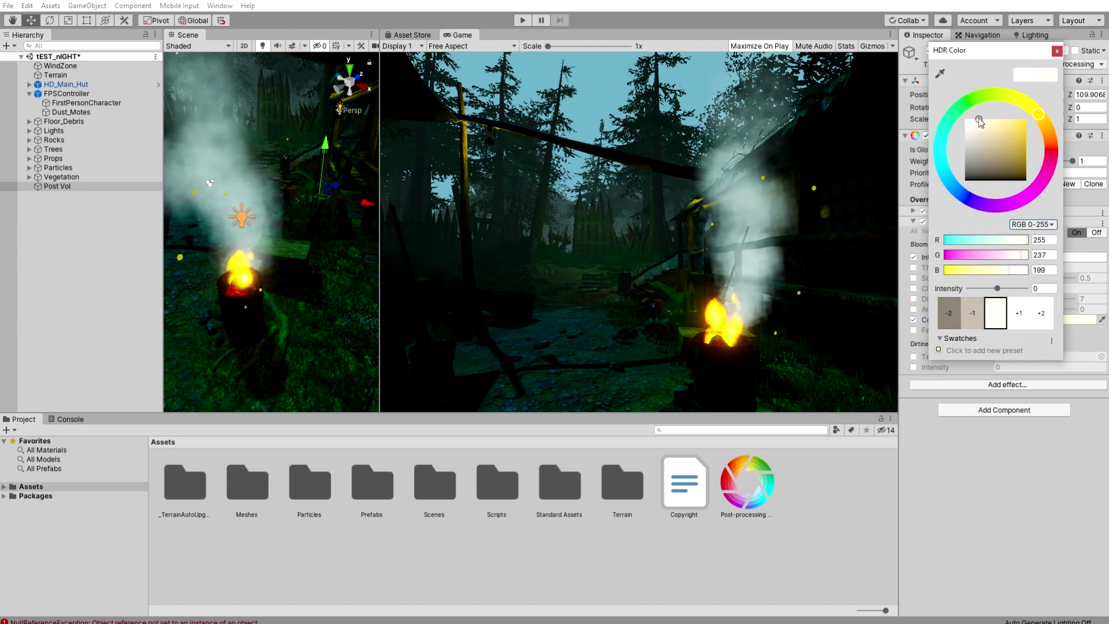
{"action": "left_click", "coordinate": [1057, 52]}
{"action": "left_click", "coordinate": [913, 268]}
{"action": "left_click_drag", "start_coordinate": [927, 268], "coordinate": [940, 256]}
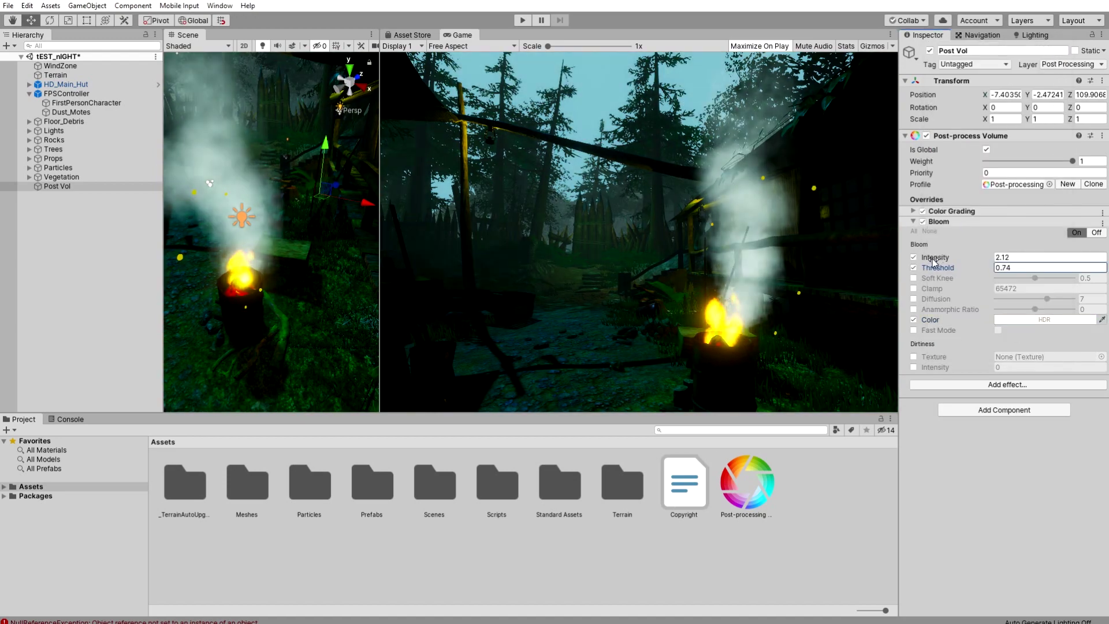
Step: Brighten the Directional Light's color to the teal 007A98
{"action": "left_click", "coordinate": [28, 130]}
{"action": "left_click", "coordinate": [78, 139]}
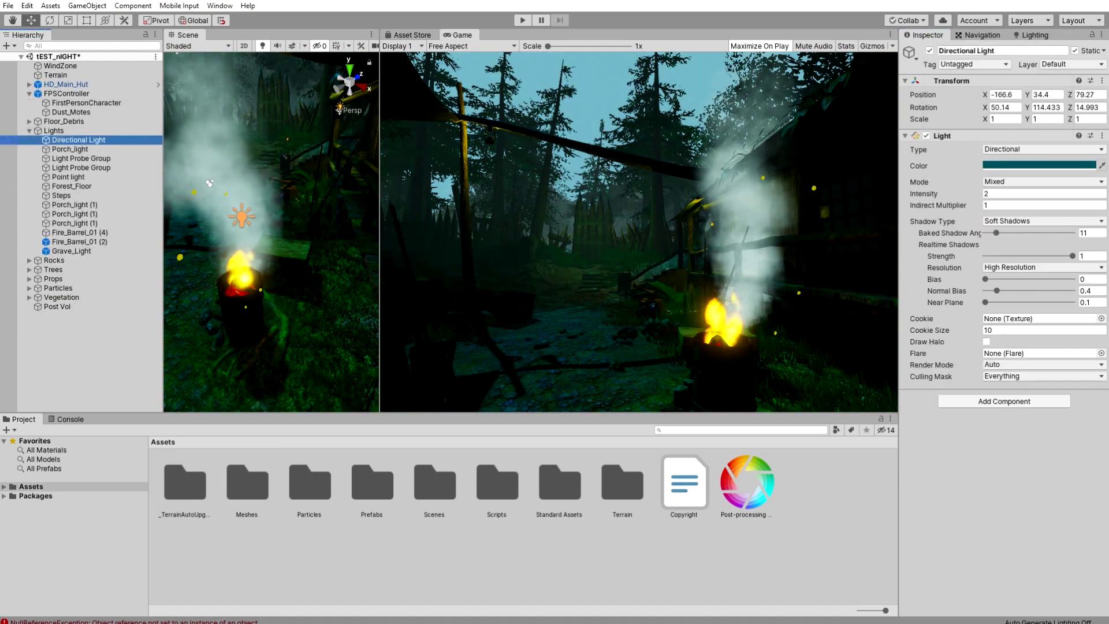
{"action": "left_click", "coordinate": [1034, 165]}
{"action": "left_click_drag", "start_coordinate": [1017, 153], "coordinate": [1053, 149]}
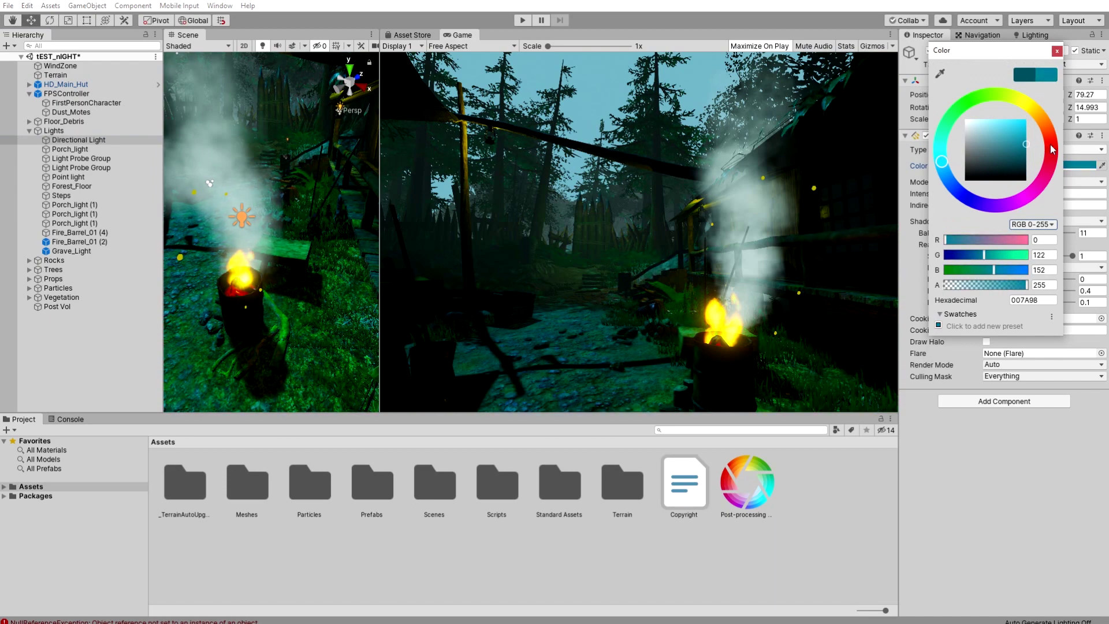
{"action": "left_click", "coordinate": [1057, 52]}
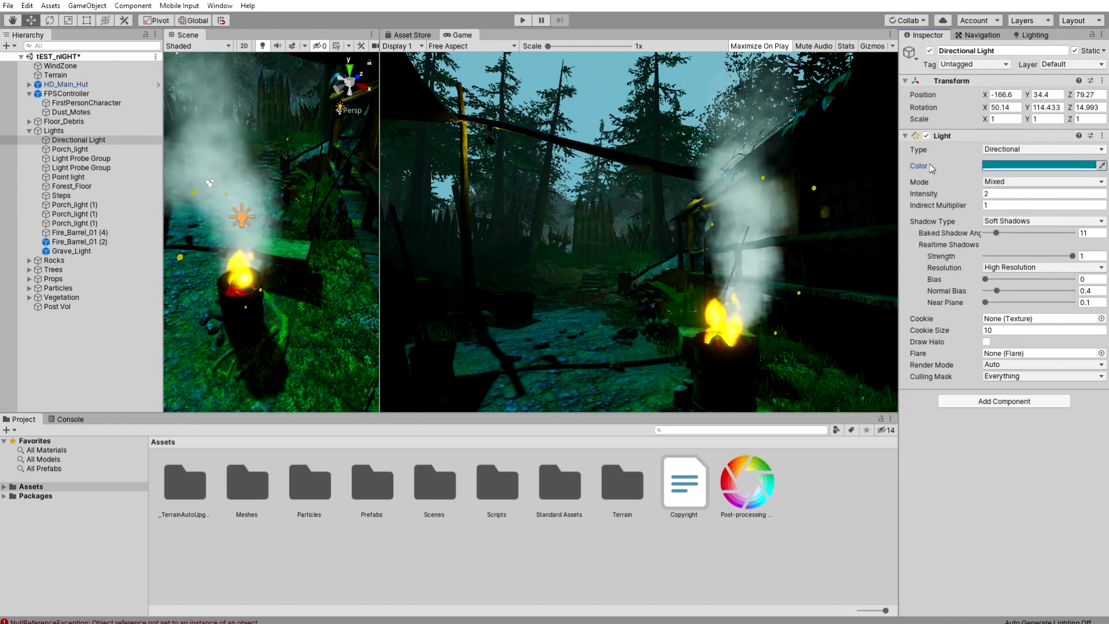
Step: Set the Bloom Intensity on Post Vol to 3.07 and Threshold to 1.19, and play-test the scene
{"action": "left_click", "coordinate": [67, 305]}
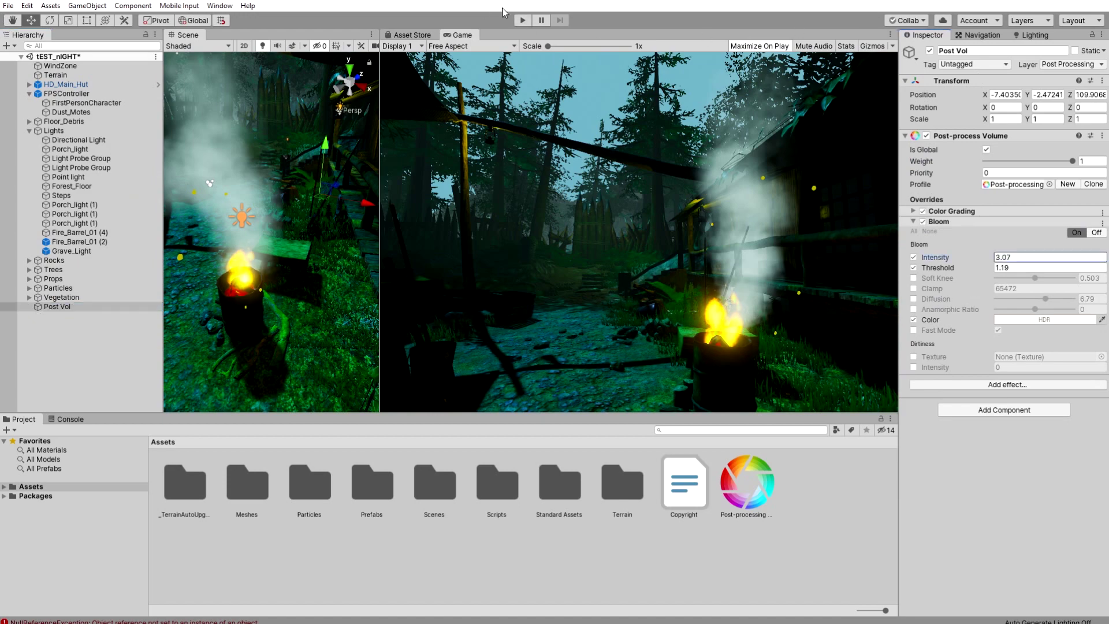
{"action": "left_click", "coordinate": [523, 21]}
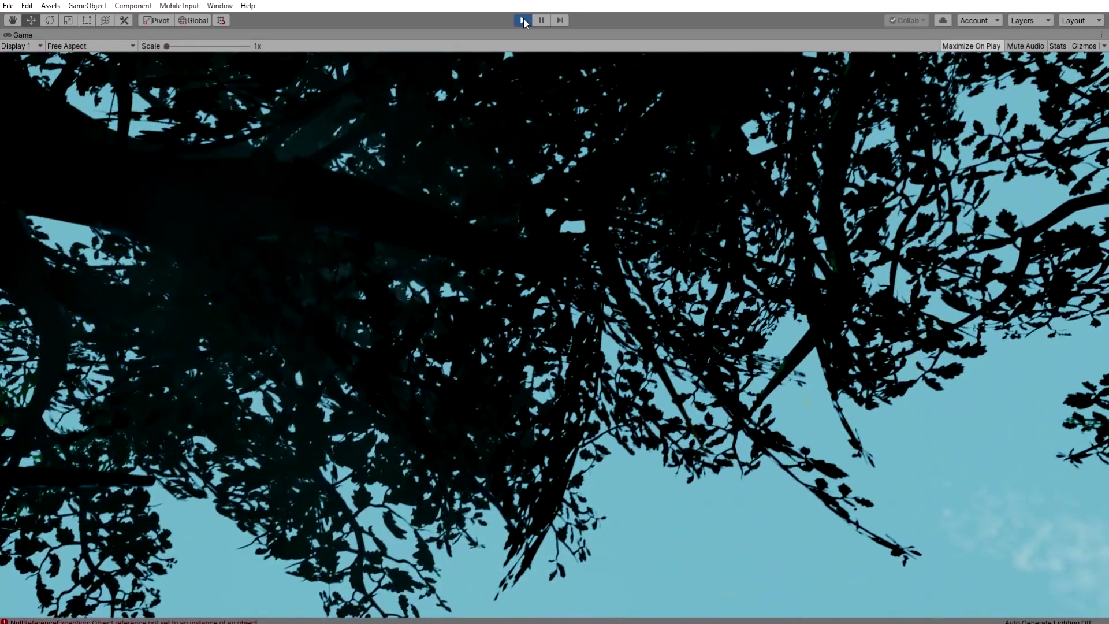
{"action": "left_click", "coordinate": [522, 21]}
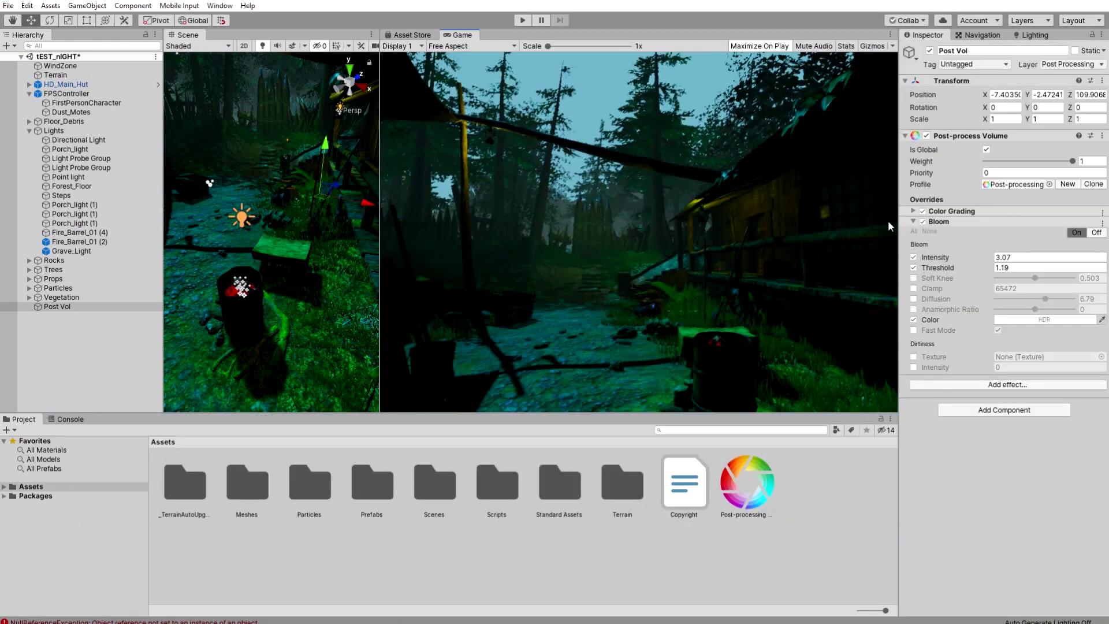
Step: Add Ambient Occlusion to Post Vol with Scalable Ambient Obscurance mode, Intensity 3.63, Radius 0.83 and High quality
{"action": "left_click", "coordinate": [914, 222]}
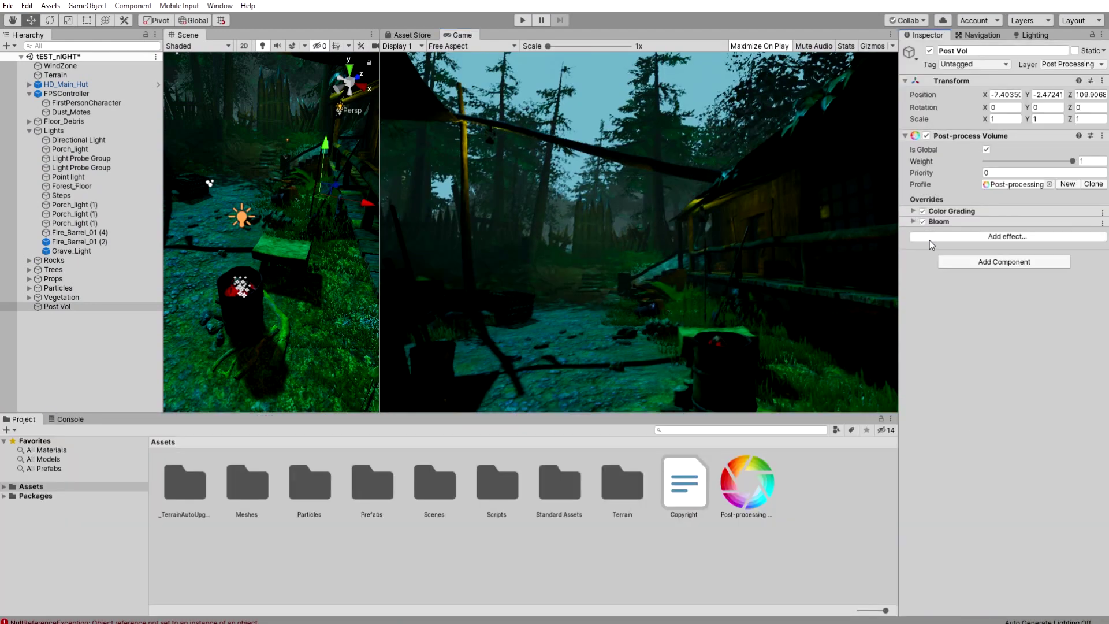
{"action": "left_click", "coordinate": [963, 237]}
{"action": "mouse_move", "coordinate": [997, 243]}
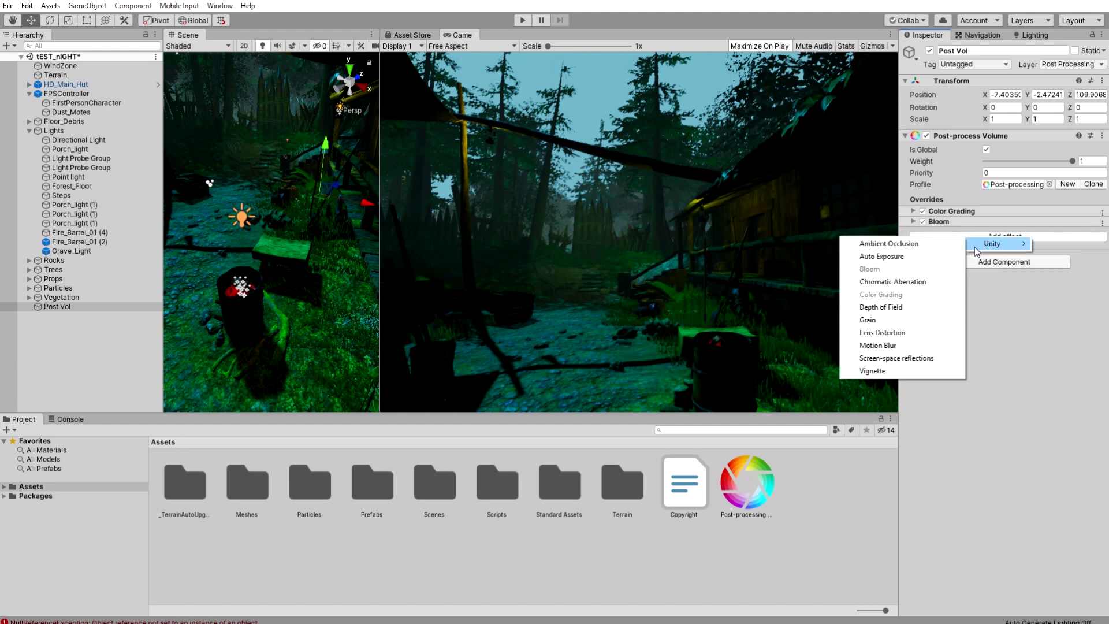
{"action": "left_click", "coordinate": [889, 243]}
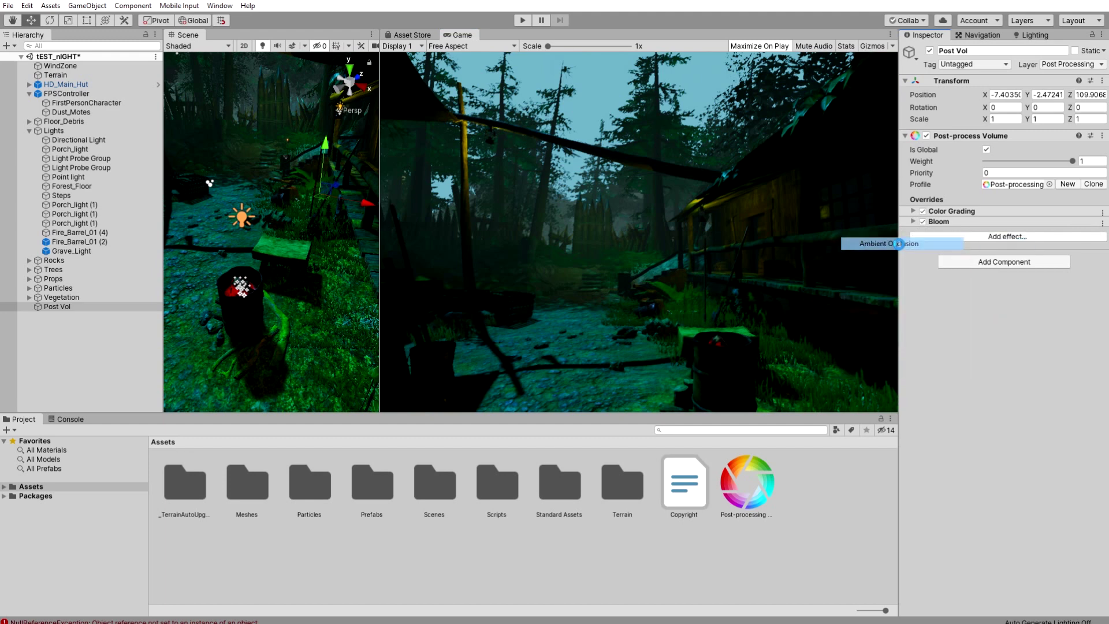
{"action": "left_click", "coordinate": [913, 232]}
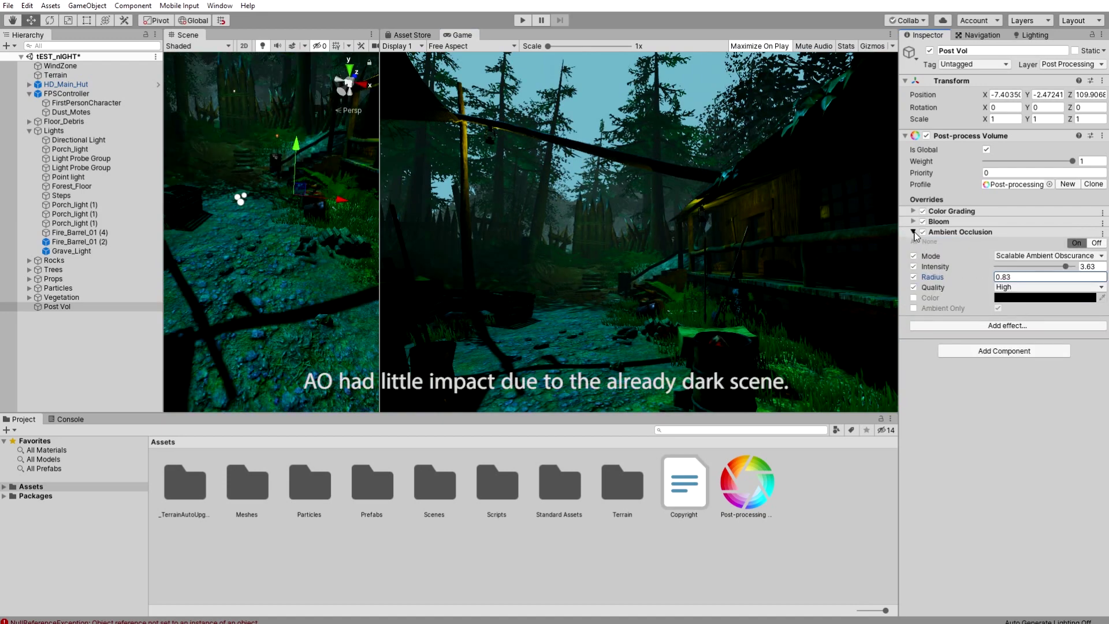
{"action": "left_click", "coordinate": [914, 233]}
Step: Add a Vignette effect to Post Vol and override its Intensity with 0.428
{"action": "left_click", "coordinate": [951, 246]}
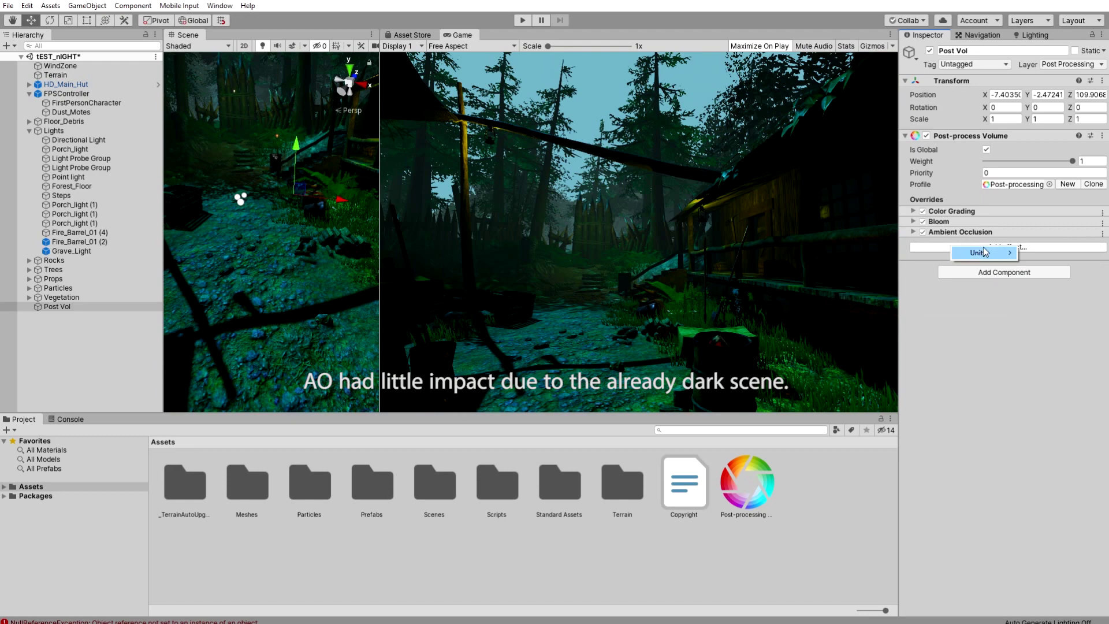
{"action": "mouse_move", "coordinate": [988, 254]}
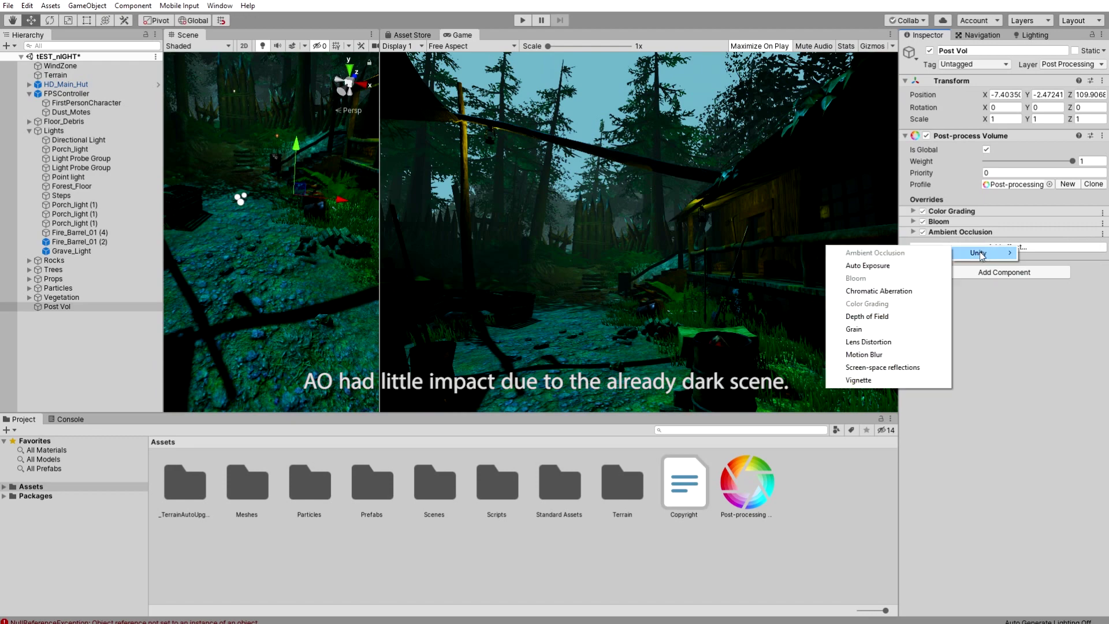
{"action": "left_click", "coordinate": [864, 380]}
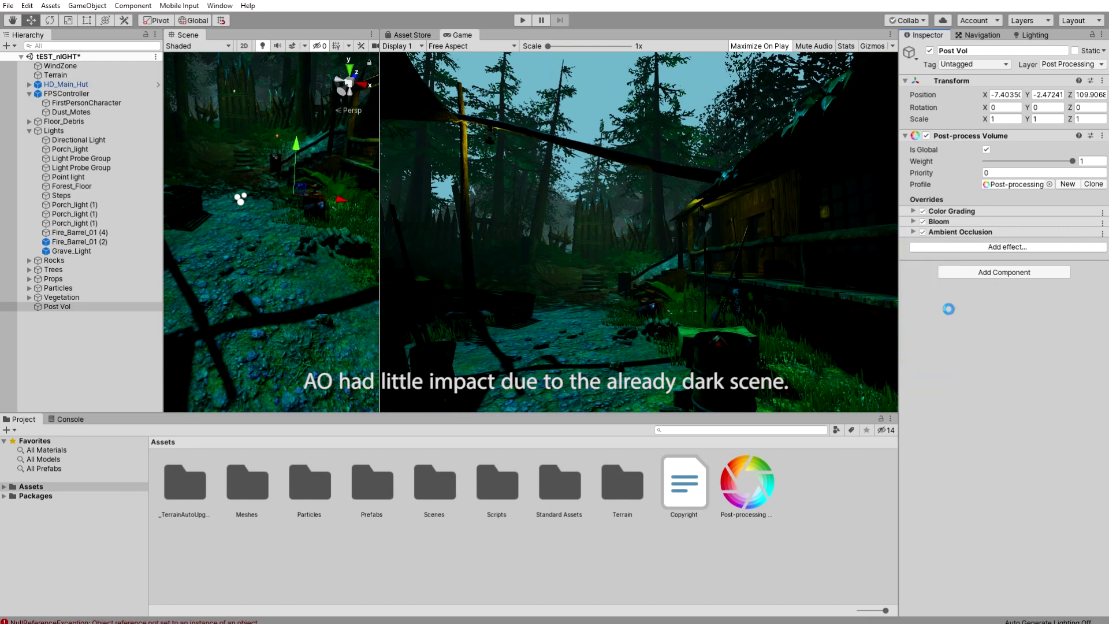
{"action": "left_click", "coordinate": [914, 243]}
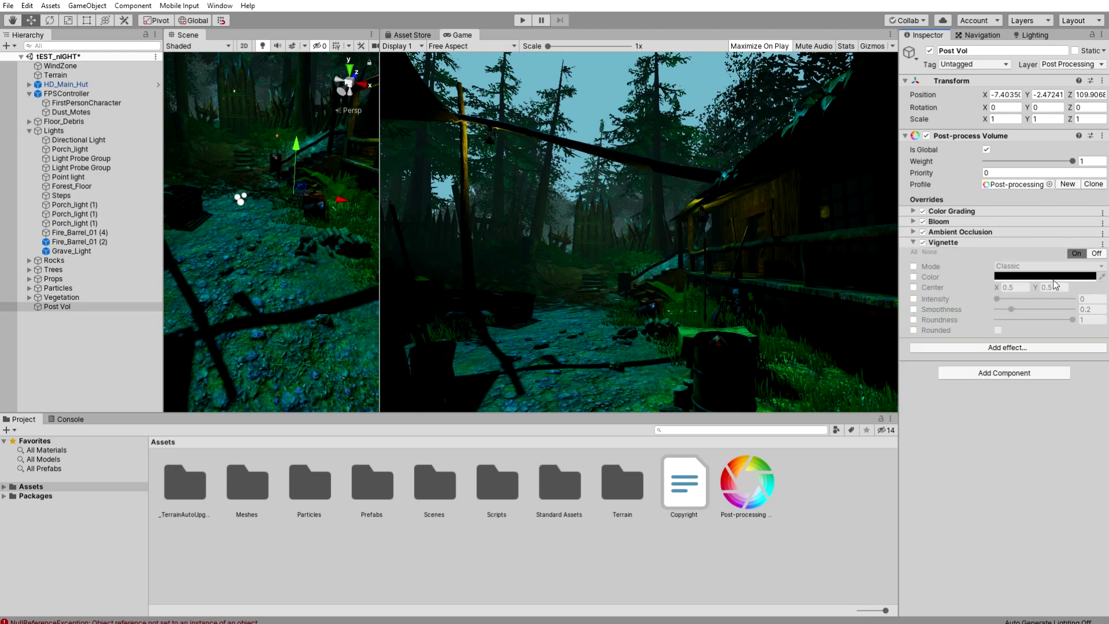
{"action": "left_click", "coordinate": [914, 299]}
{"action": "left_click_drag", "start_coordinate": [996, 300], "coordinate": [1029, 318]}
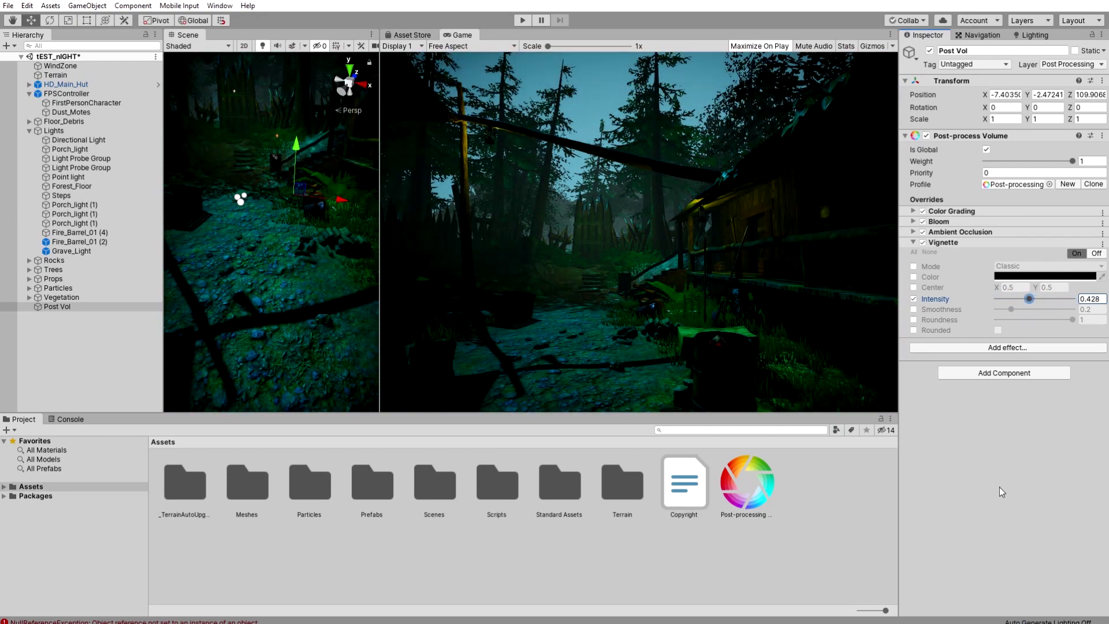
Step: Play-test the scene with the vignette applied, and collapse the Vignette settings on Post Vol
{"action": "left_click", "coordinate": [523, 22]}
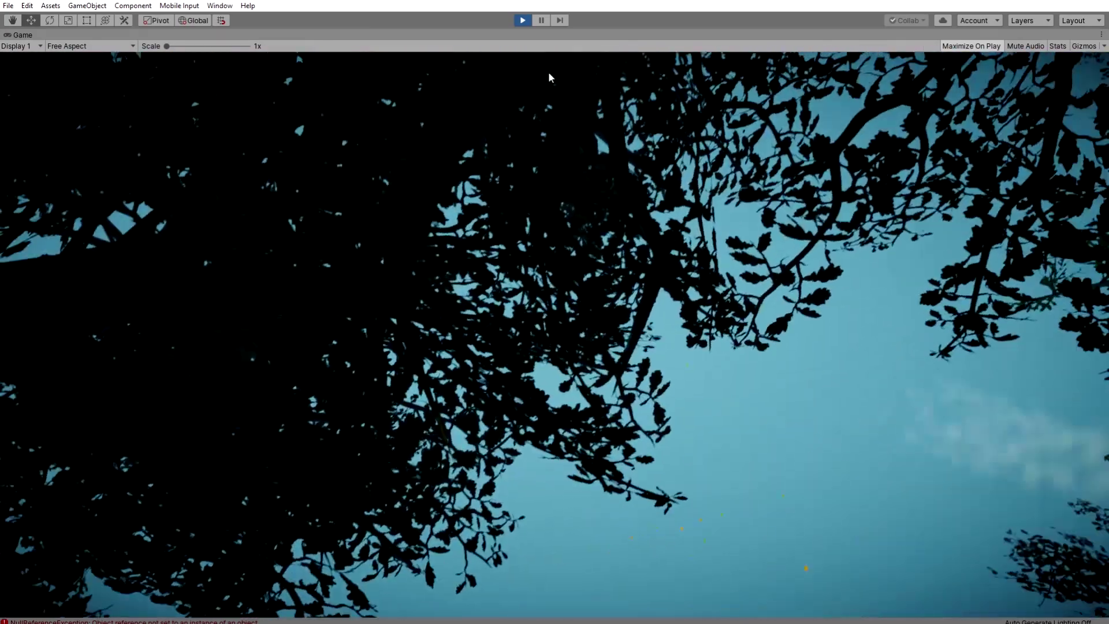
{"action": "key", "text": "ctrl+p"}
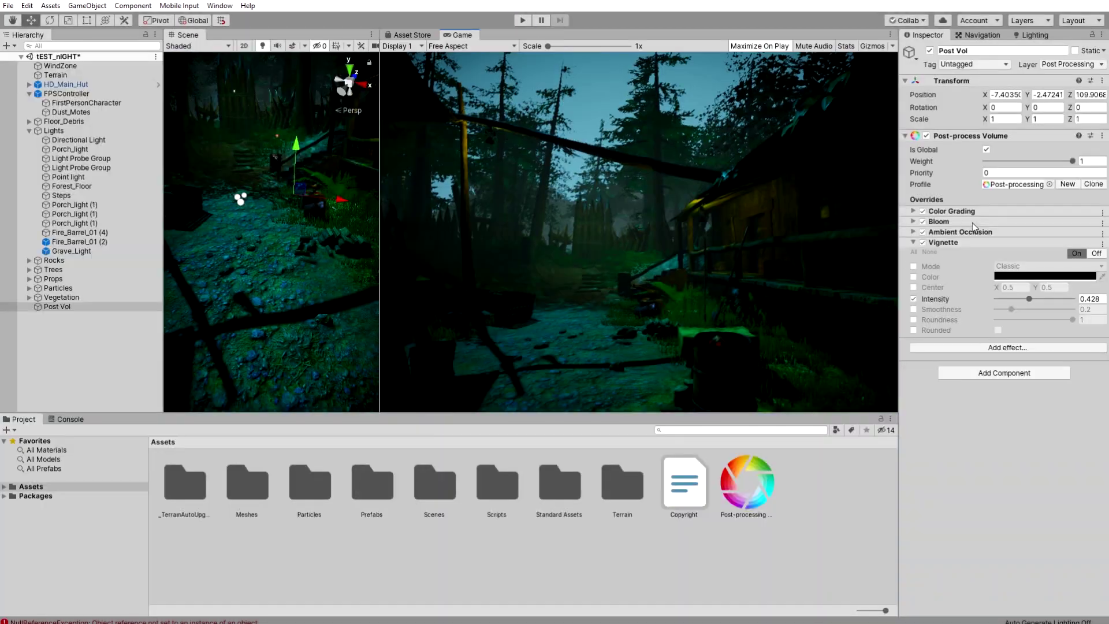
{"action": "left_click", "coordinate": [914, 243]}
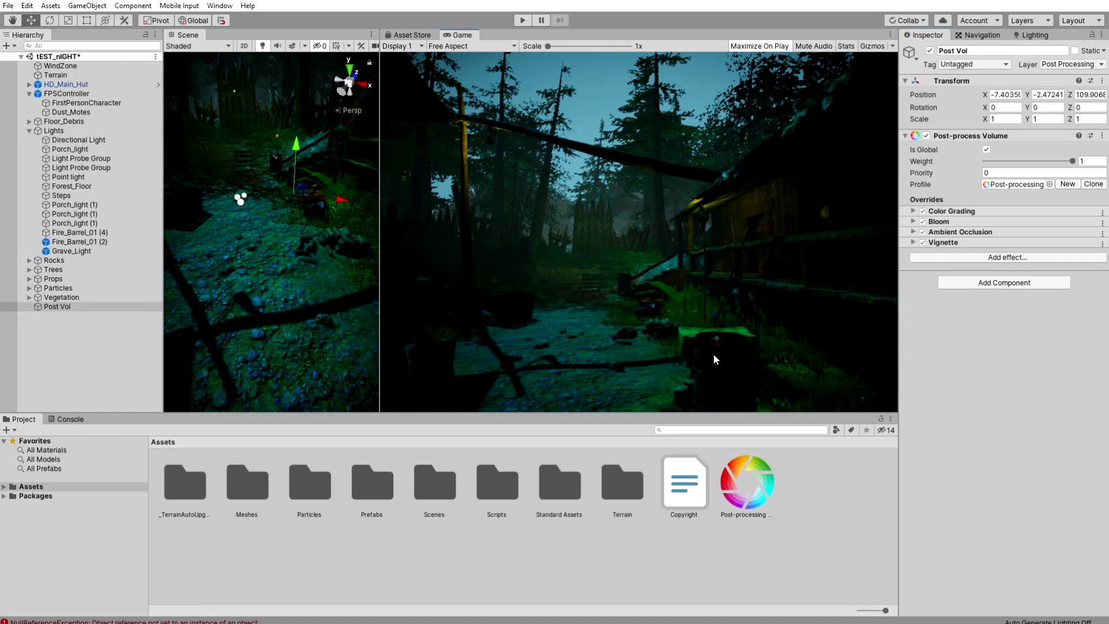
Step: Select the flames particle object belonging to the green steel barrel beside the forest path
{"action": "right_click_drag", "start_coordinate": [291, 220], "coordinate": [297, 254]}
{"action": "left_click", "coordinate": [235, 245]}
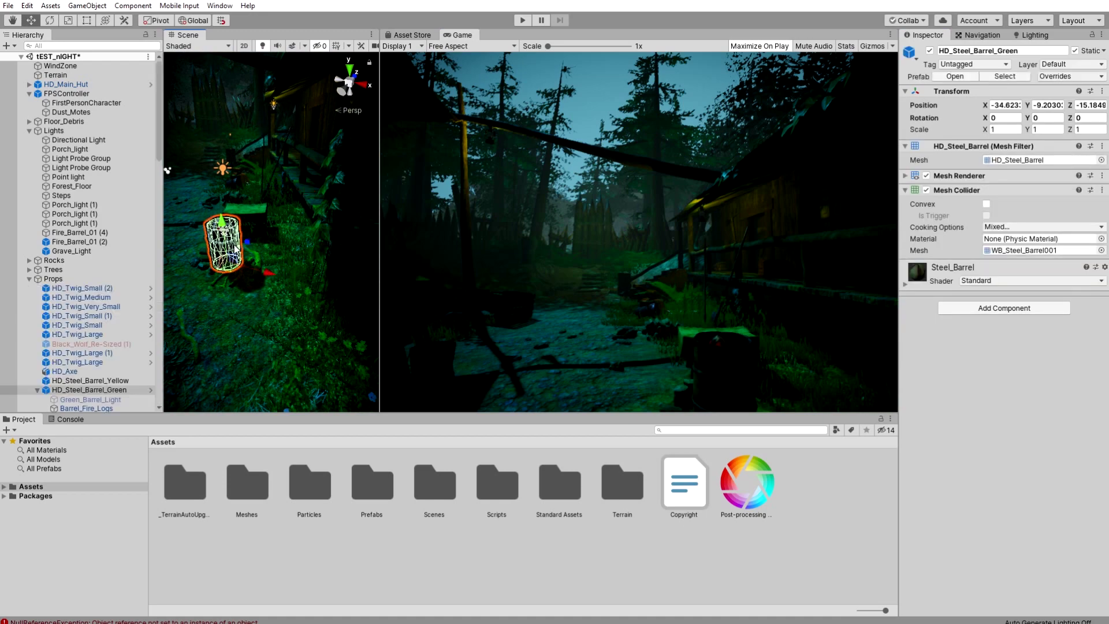
{"action": "scroll", "coordinate": [84, 377], "scroll_direction": "down", "scroll_amount": 3}
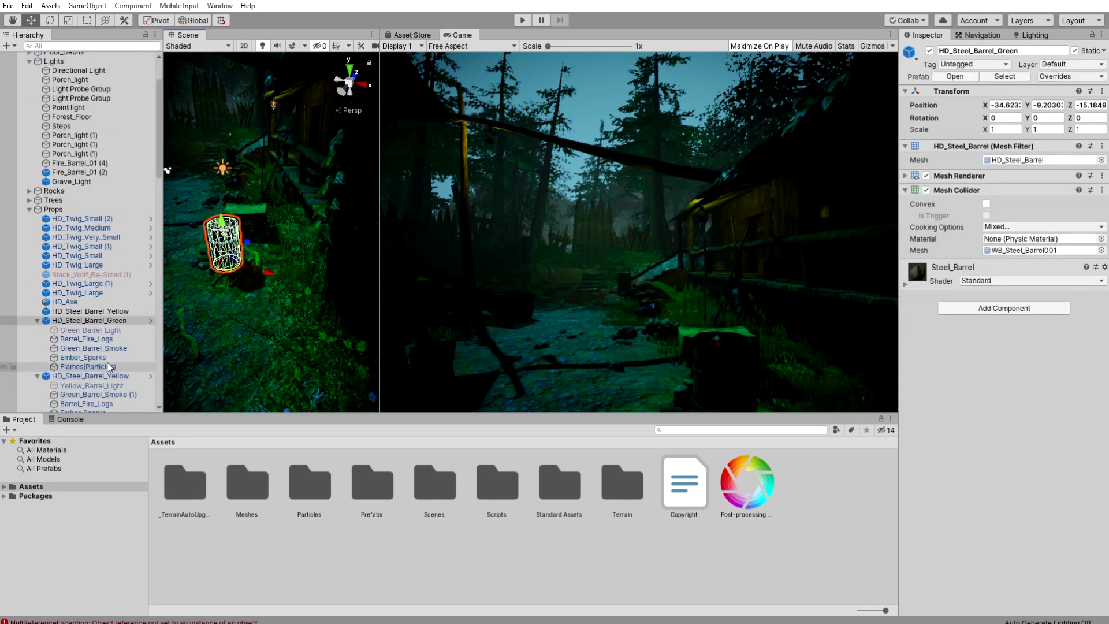
{"action": "left_click", "coordinate": [102, 365]}
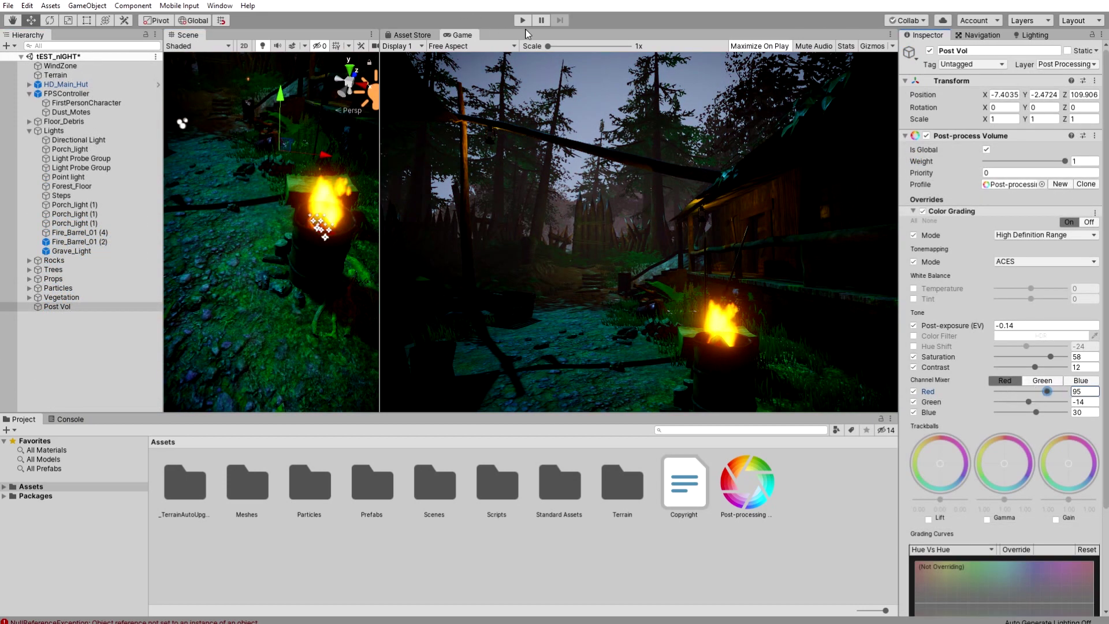
Step: Play-test the scene with the revised grading, and collapse the fog settings in the scene lighting
{"action": "left_click", "coordinate": [527, 20]}
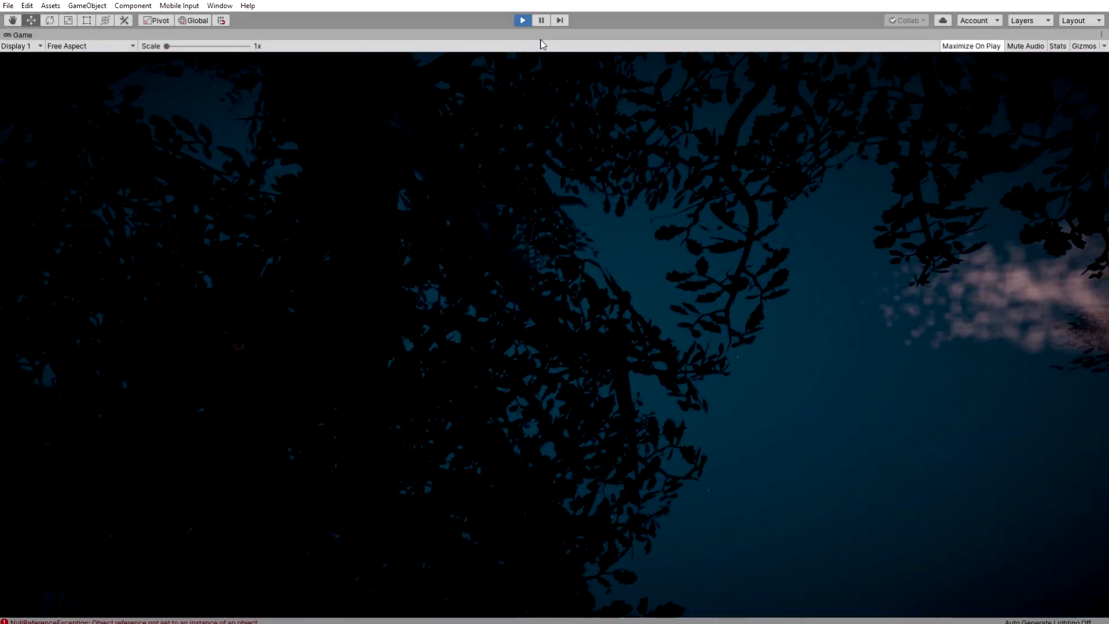
{"action": "left_click", "coordinate": [523, 20]}
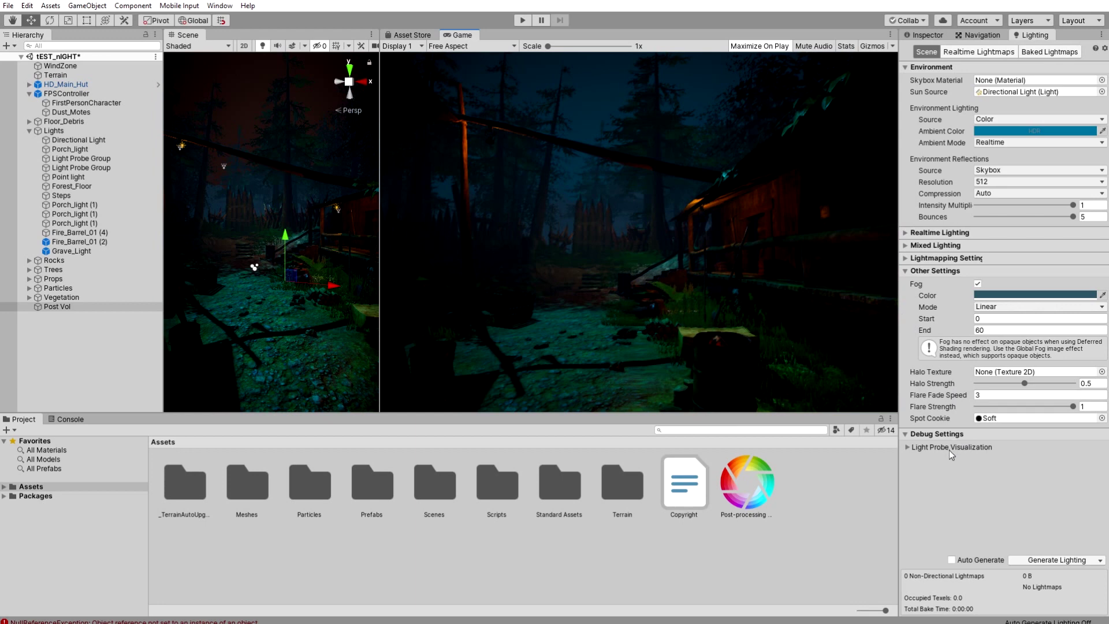
{"action": "left_click", "coordinate": [908, 271]}
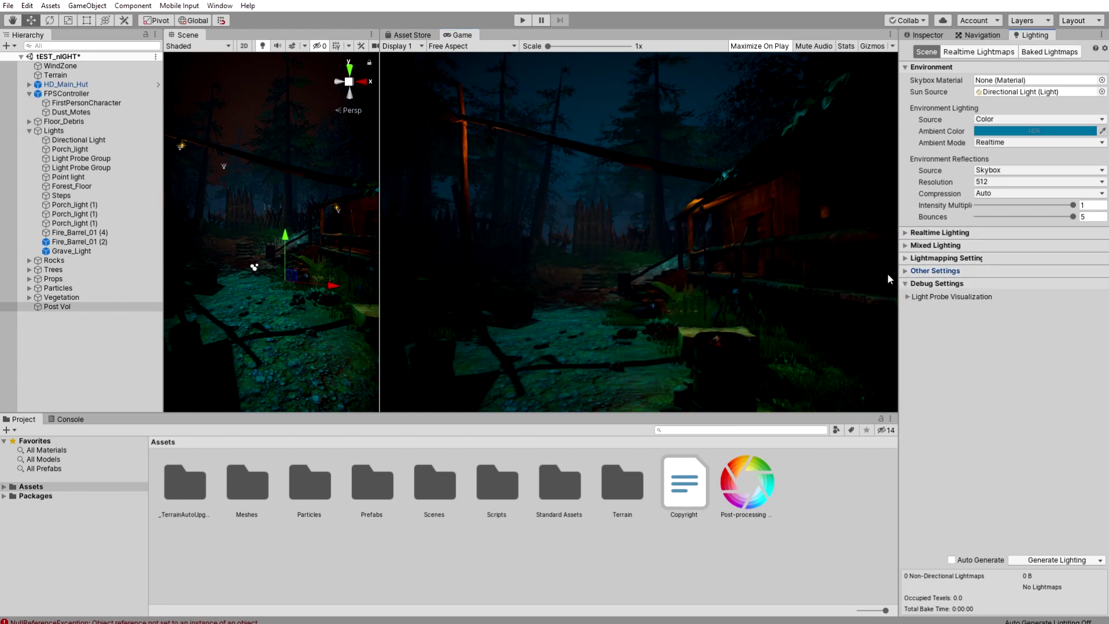
Step: Return to Post Vol's post-process settings, collapse Color Grading, and add a Depth Of Field effect
{"action": "left_click", "coordinate": [67, 307]}
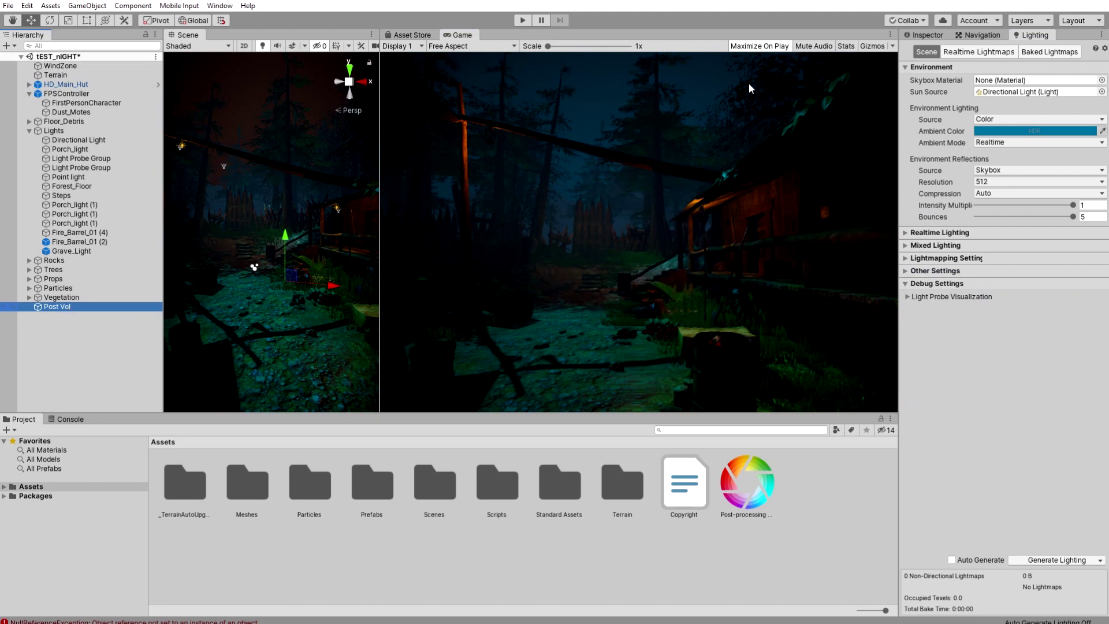
{"action": "left_click", "coordinate": [919, 36]}
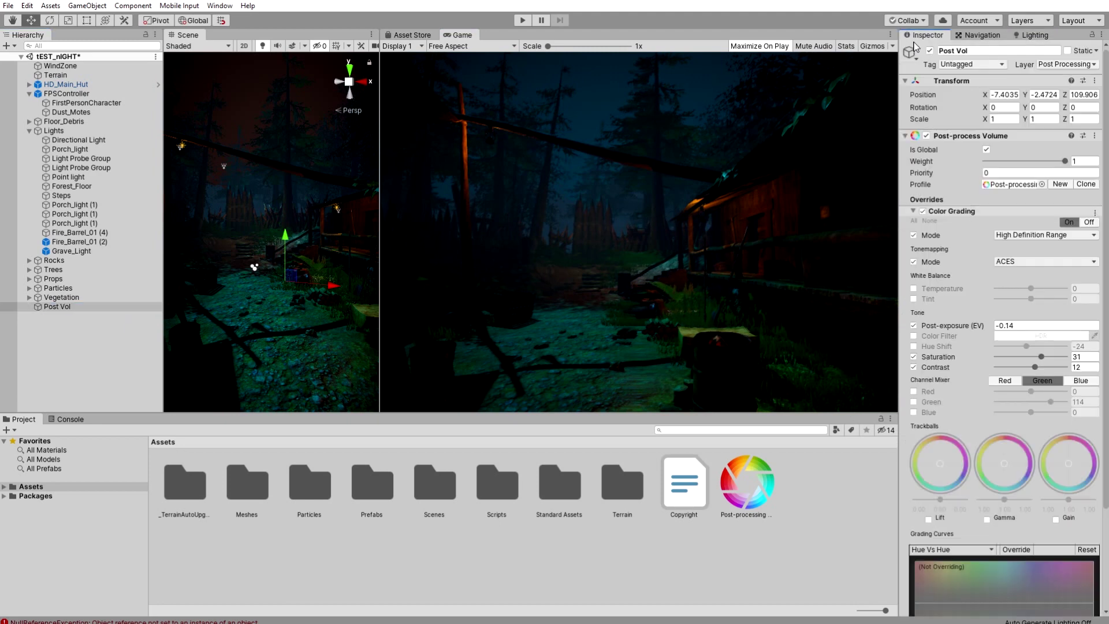
{"action": "left_click", "coordinate": [913, 212]}
{"action": "left_click", "coordinate": [905, 136]}
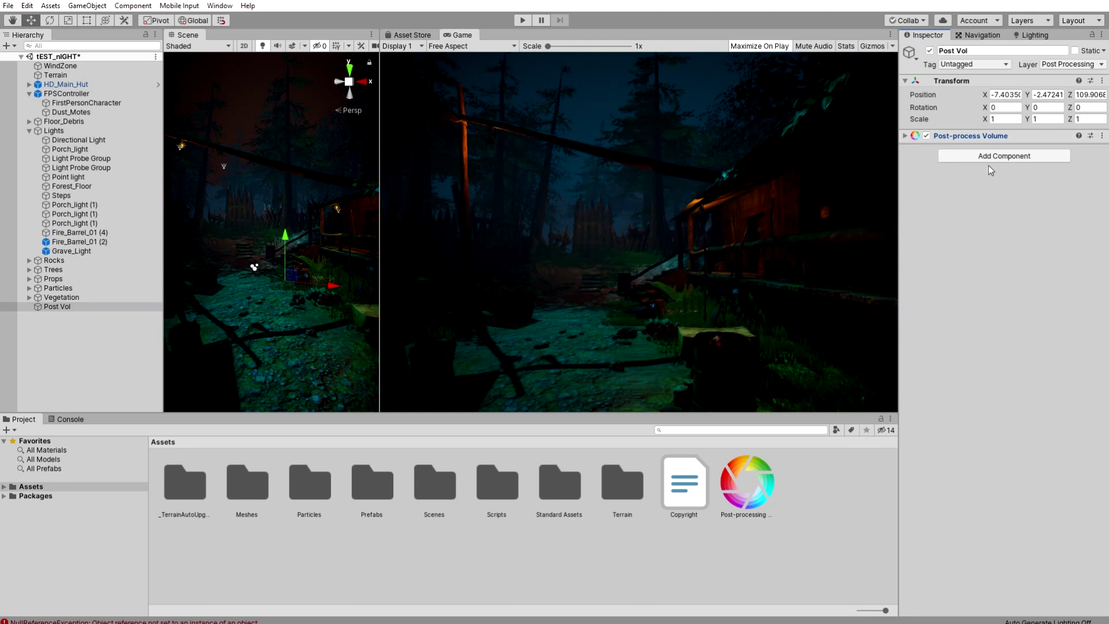
{"action": "left_click", "coordinate": [905, 136]}
{"action": "left_click", "coordinate": [987, 258]}
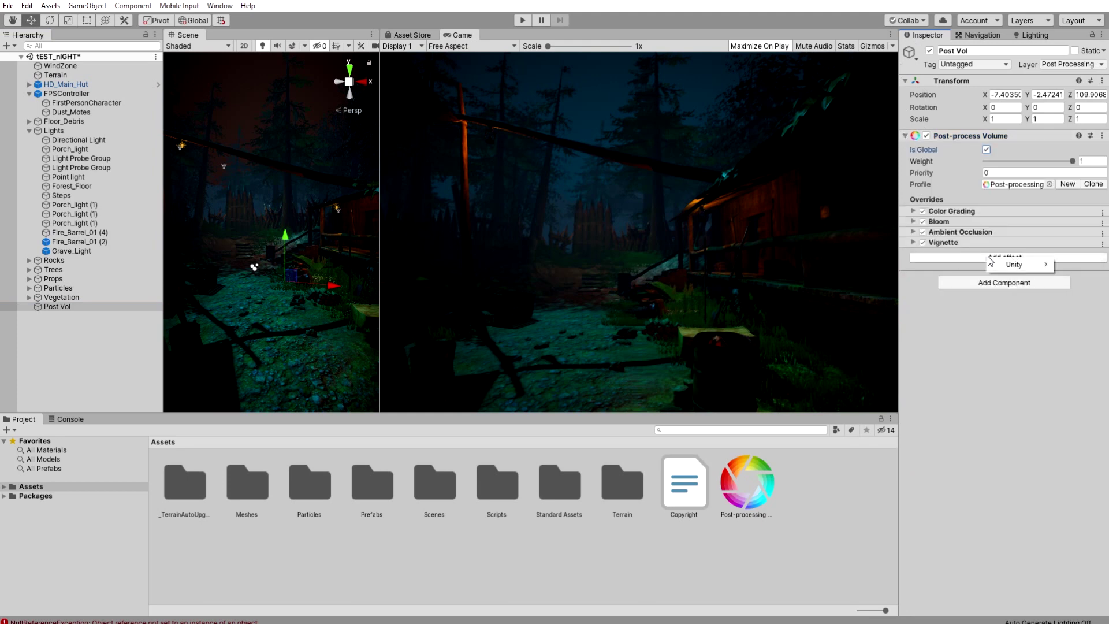
{"action": "mouse_move", "coordinate": [1014, 264]}
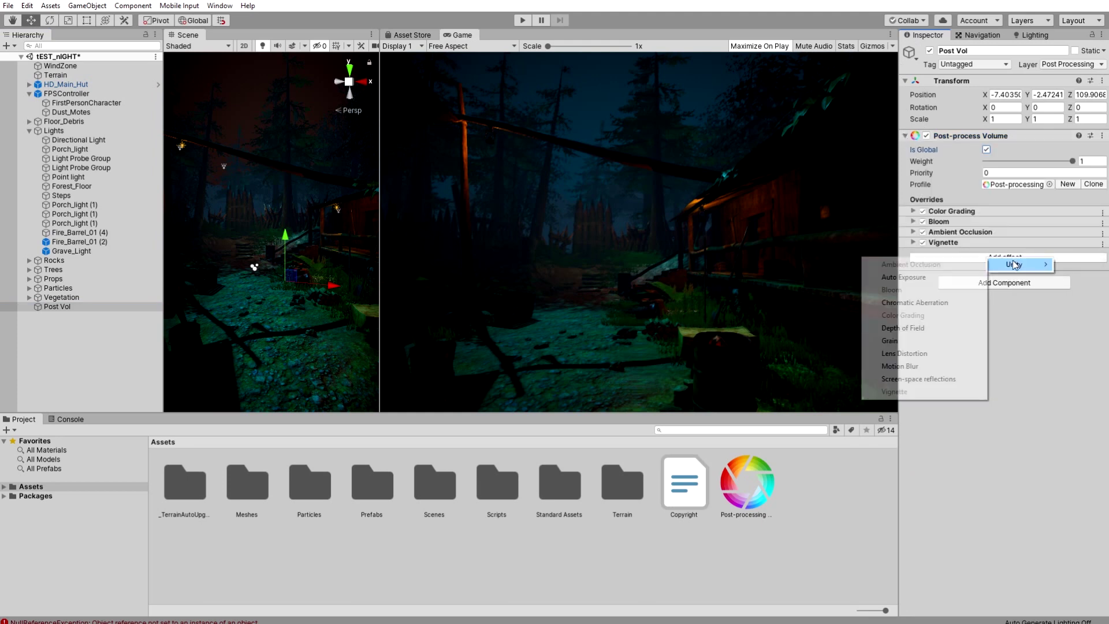
{"action": "left_click", "coordinate": [943, 328]}
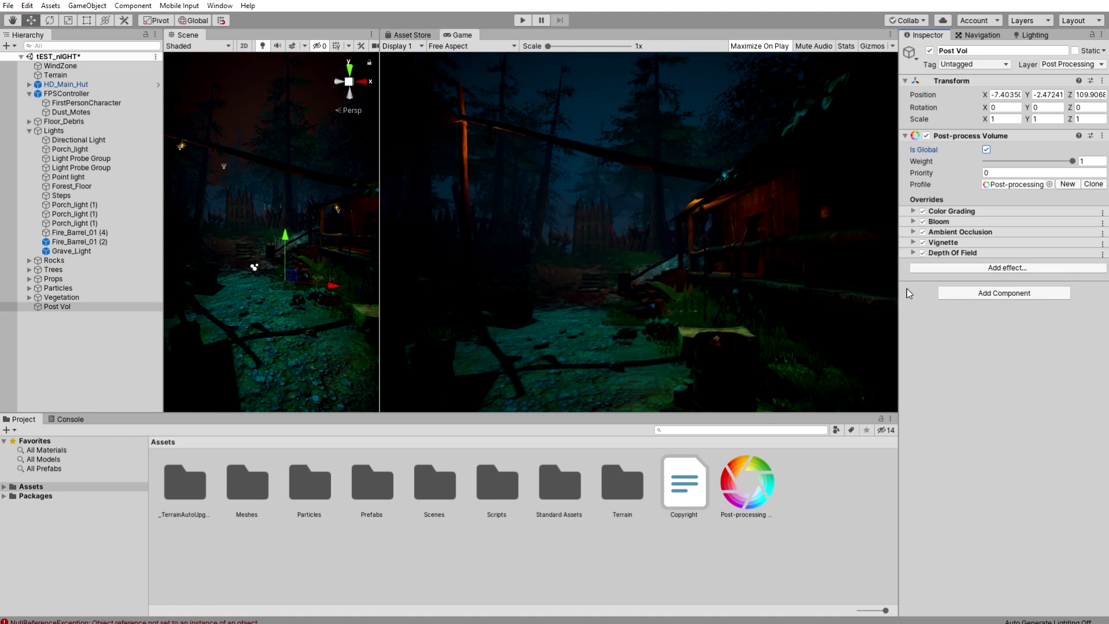
Step: Enable the Focus Distance, Aperture and Focal Length overrides of Depth Of Field
{"action": "left_click", "coordinate": [914, 253]}
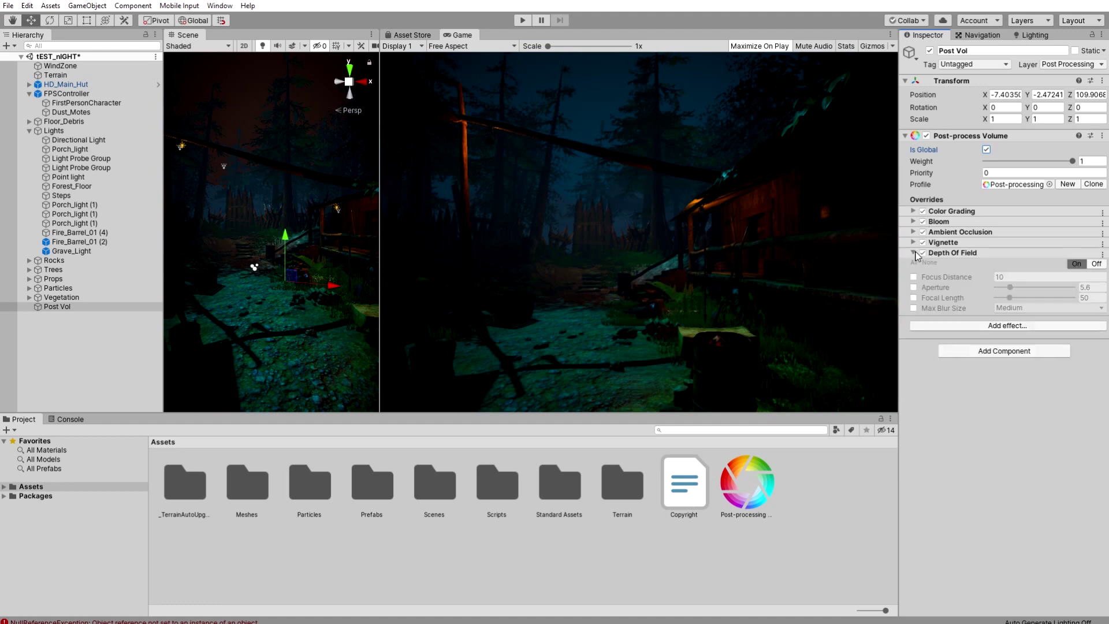
{"action": "left_click", "coordinate": [914, 277]}
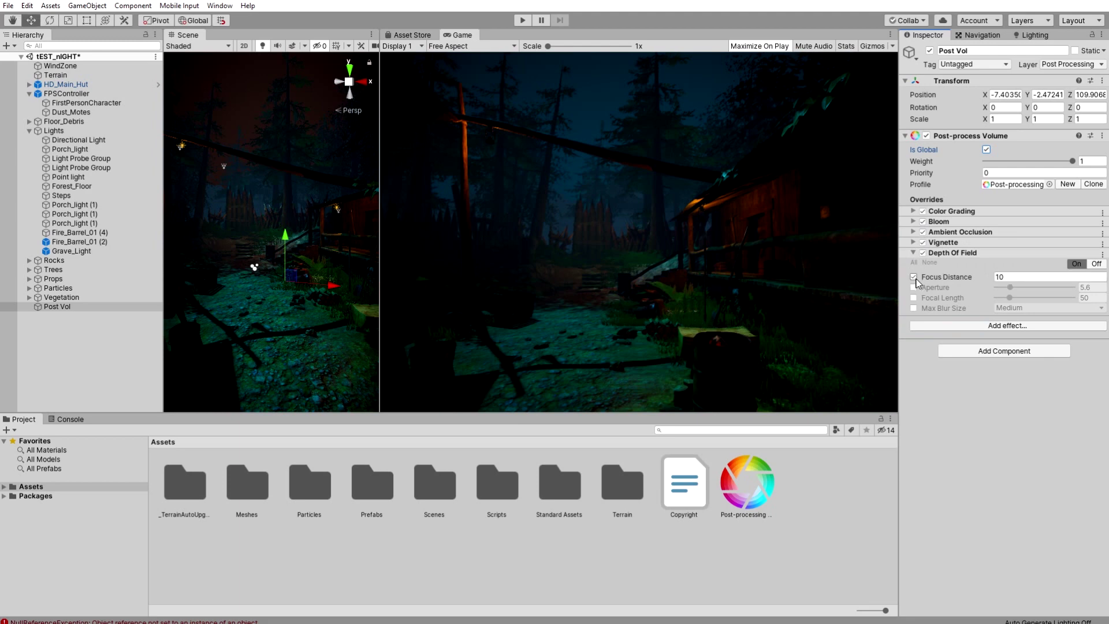
{"action": "left_click", "coordinate": [914, 288]}
{"action": "left_click", "coordinate": [914, 299]}
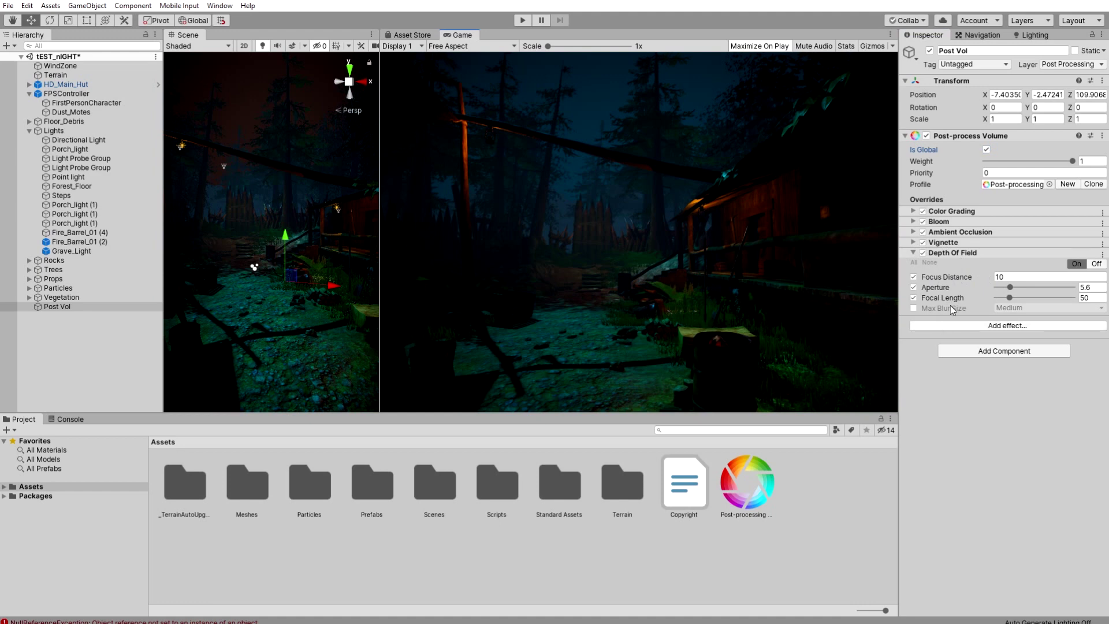
Step: Set the Depth Of Field Focus Distance to 10.76, Aperture to 4.7 and Focal Length to 80, and play-test the scene
{"action": "left_click_drag", "start_coordinate": [945, 281], "coordinate": [912, 277]}
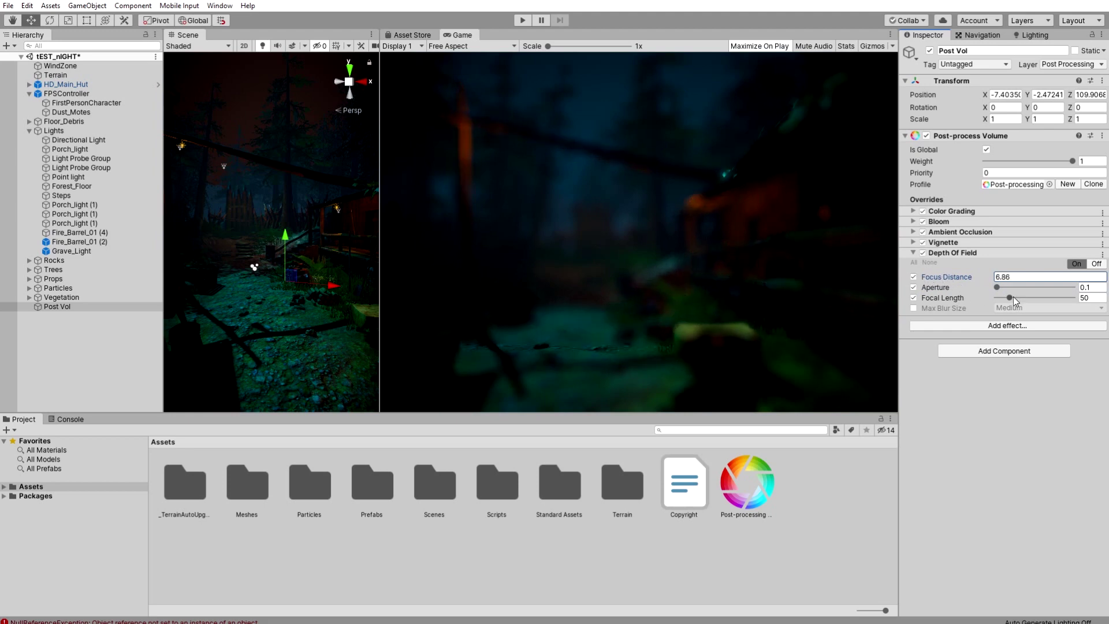
{"action": "left_click_drag", "start_coordinate": [1016, 301], "coordinate": [1002, 298]}
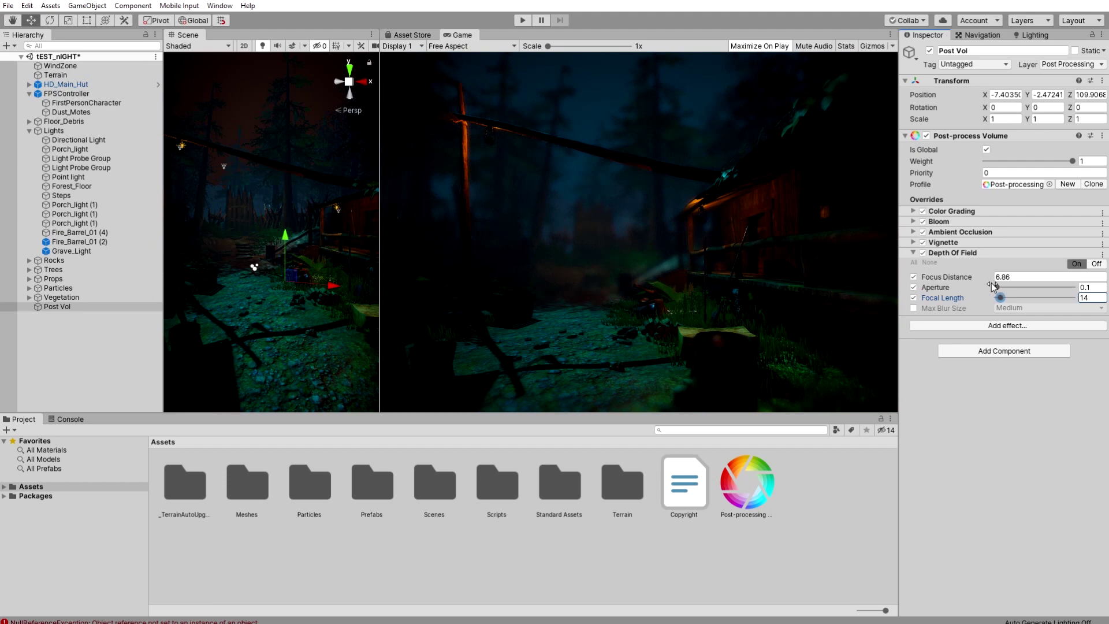
{"action": "left_click_drag", "start_coordinate": [942, 280], "coordinate": [969, 278]}
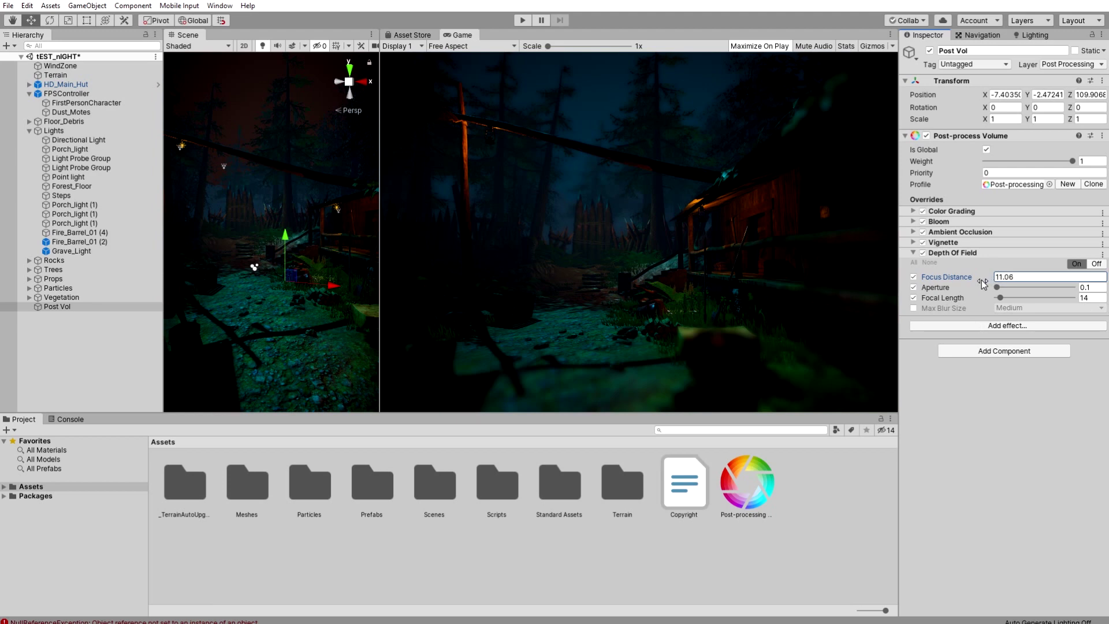
{"action": "mouse_move", "coordinate": [976, 284]}
{"action": "left_mouse_down"}
{"action": "mouse_move", "coordinate": [960, 285]}
{"action": "mouse_move", "coordinate": [980, 284]}
{"action": "left_mouse_up"}
{"action": "mouse_move", "coordinate": [998, 287]}
{"action": "left_mouse_down"}
{"action": "mouse_move", "coordinate": [986, 291]}
{"action": "mouse_move", "coordinate": [1003, 300]}
{"action": "left_mouse_up"}
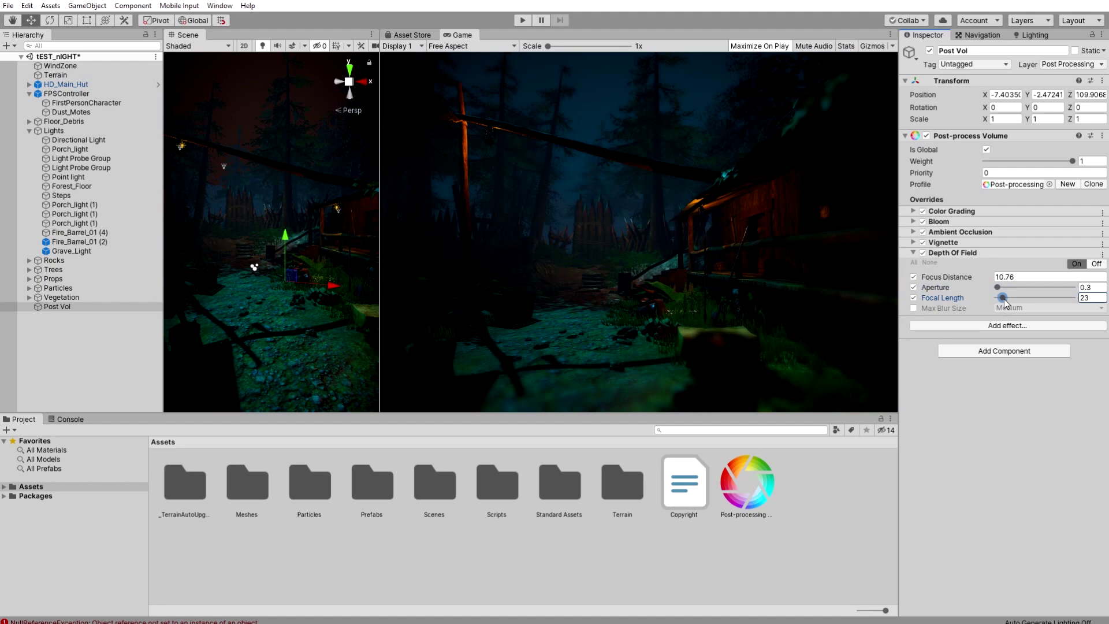
{"action": "left_click_drag", "start_coordinate": [1001, 290], "coordinate": [1009, 302]}
{"action": "left_click", "coordinate": [1004, 285]}
{"action": "left_click_drag", "start_coordinate": [1004, 285], "coordinate": [1011, 301]}
{"action": "left_click", "coordinate": [522, 20]}
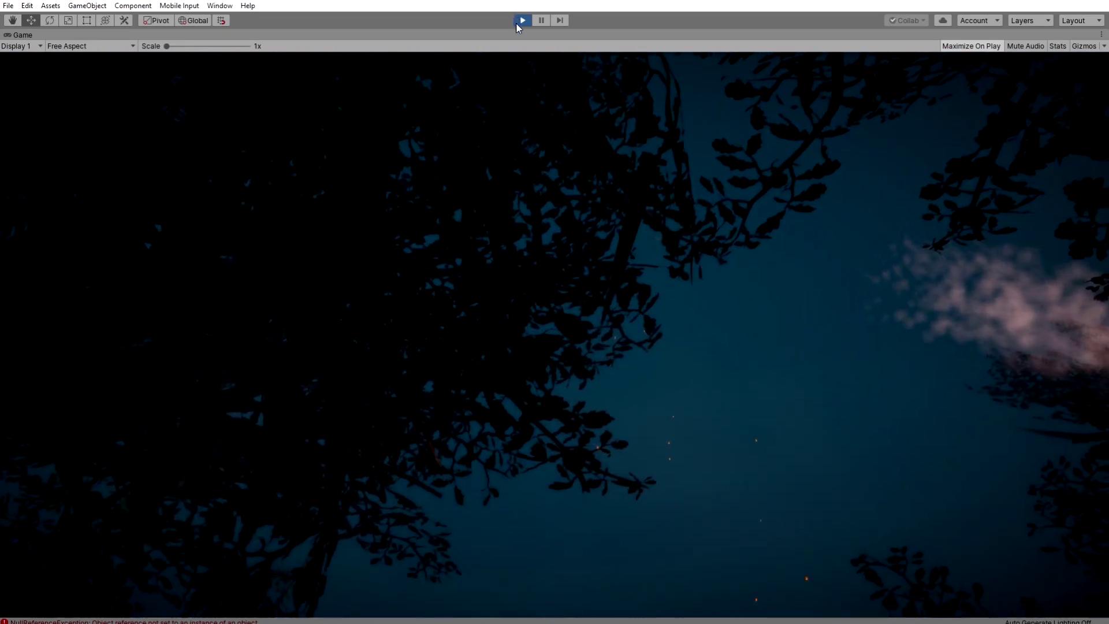
{"action": "key", "text": "ctrl+p"}
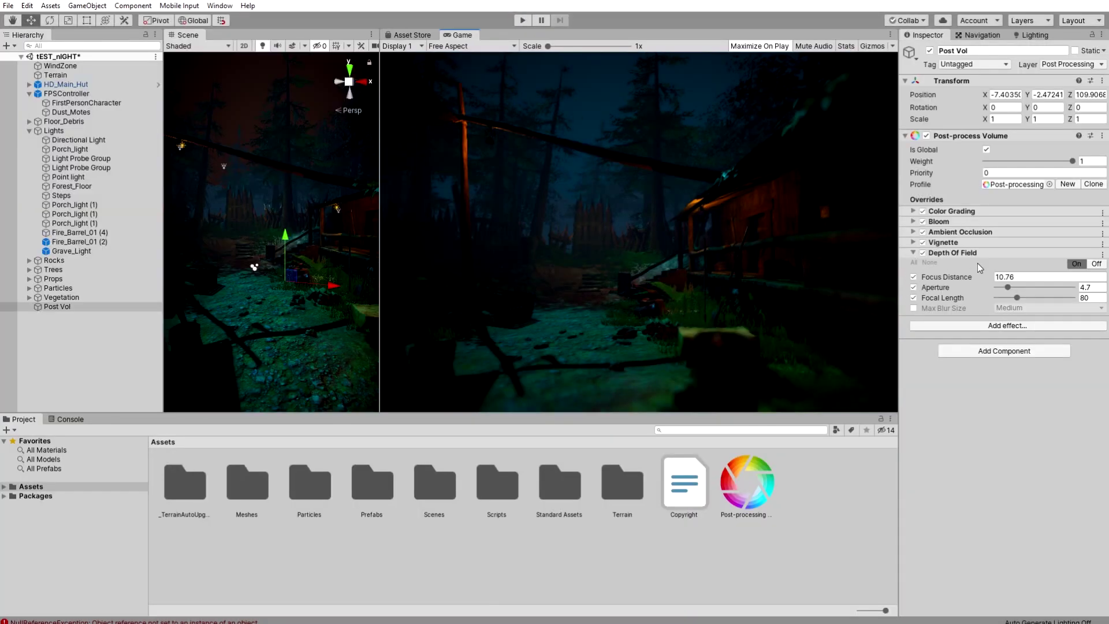
Step: Raise the Depth Of Field Aperture to 5.4, reduce the Focus Distance slightly, and play-test the result
{"action": "left_click", "coordinate": [1007, 286]}
{"action": "left_click_drag", "start_coordinate": [1008, 284], "coordinate": [1010, 285]}
{"action": "left_click", "coordinate": [968, 279]}
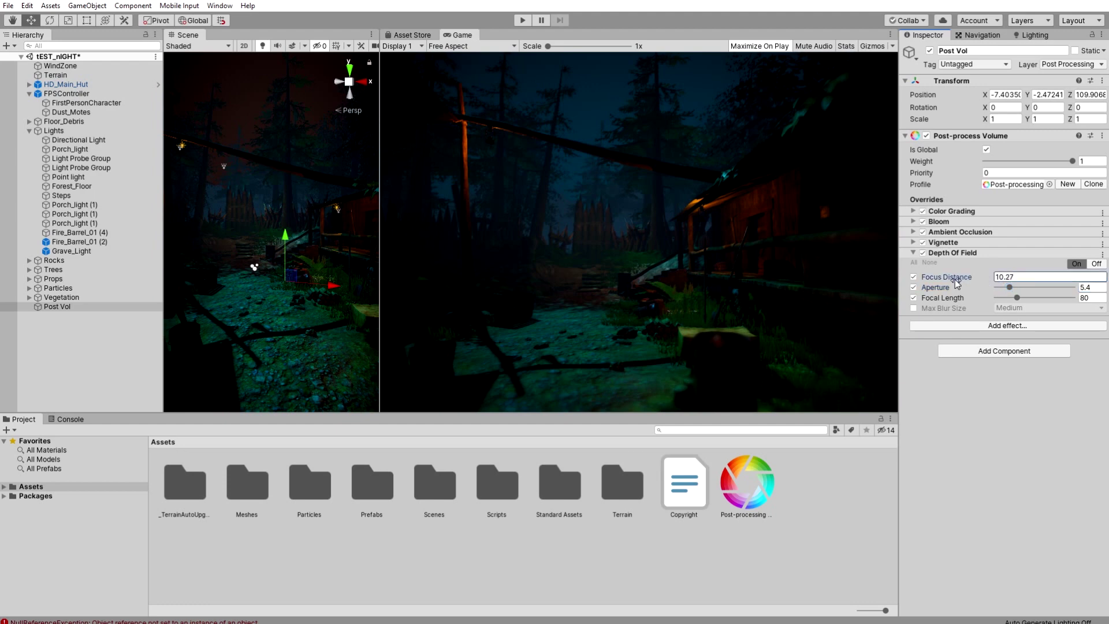
{"action": "left_click_drag", "start_coordinate": [957, 283], "coordinate": [945, 283]}
{"action": "left_click", "coordinate": [521, 20]}
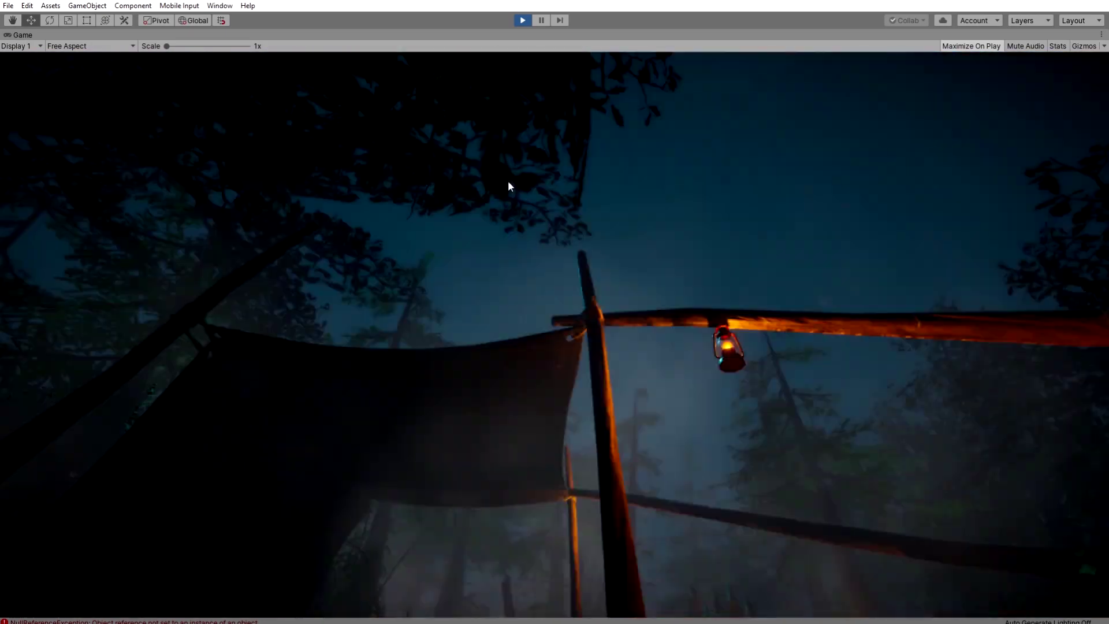
{"action": "left_click", "coordinate": [522, 20]}
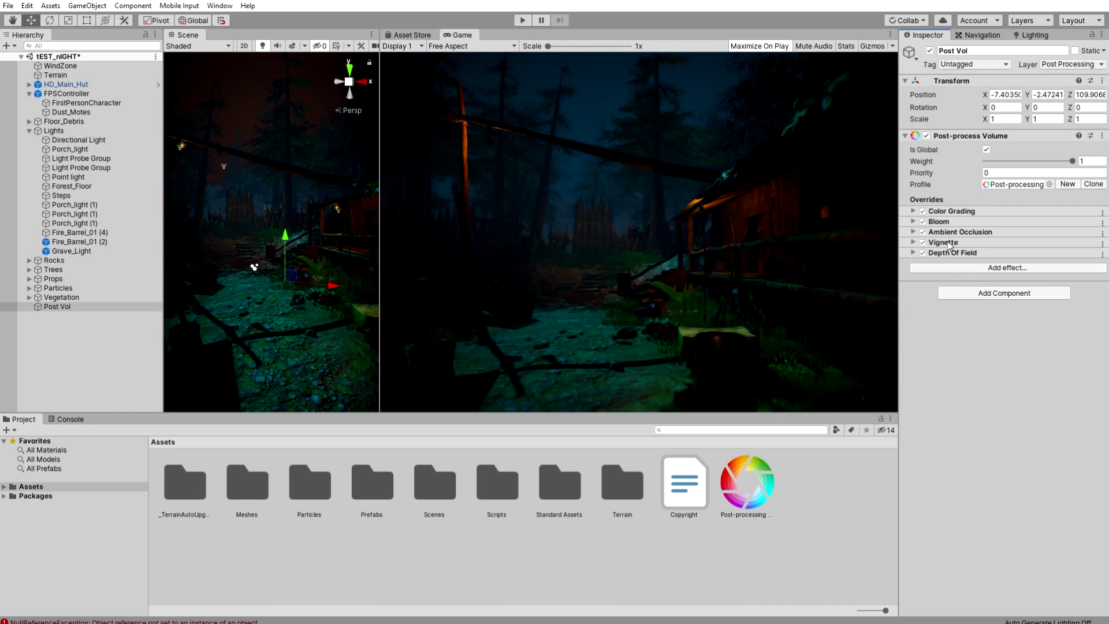
Step: Look through the other effects available for Post Vol without adding one, and play-test the scene again
{"action": "left_click", "coordinate": [991, 270]}
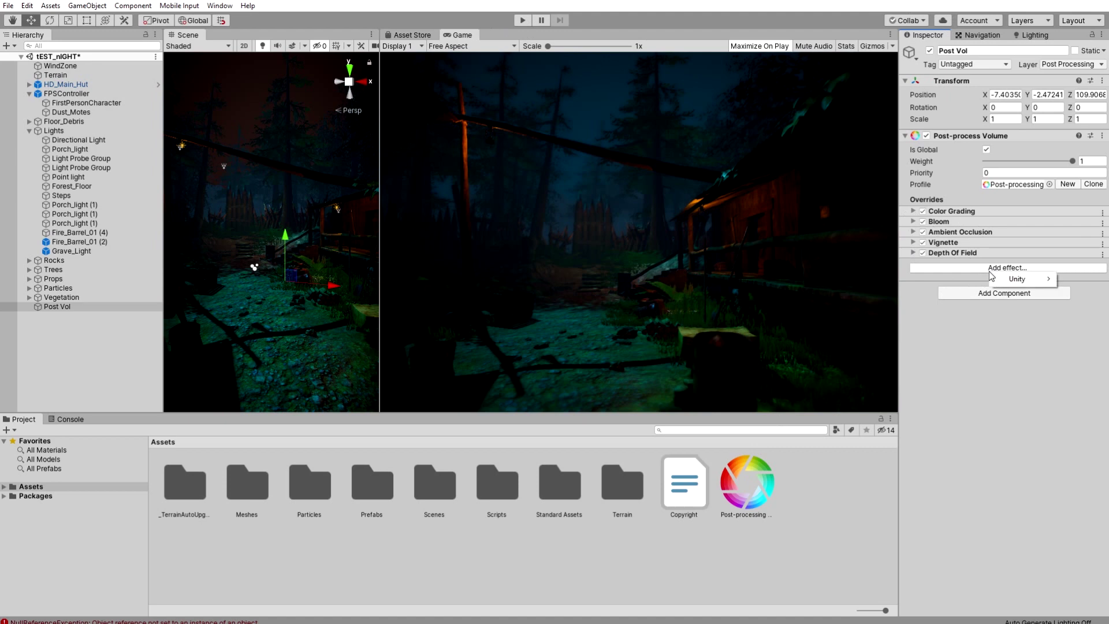
{"action": "mouse_move", "coordinate": [1031, 280]}
{"action": "left_click", "coordinate": [521, 23]}
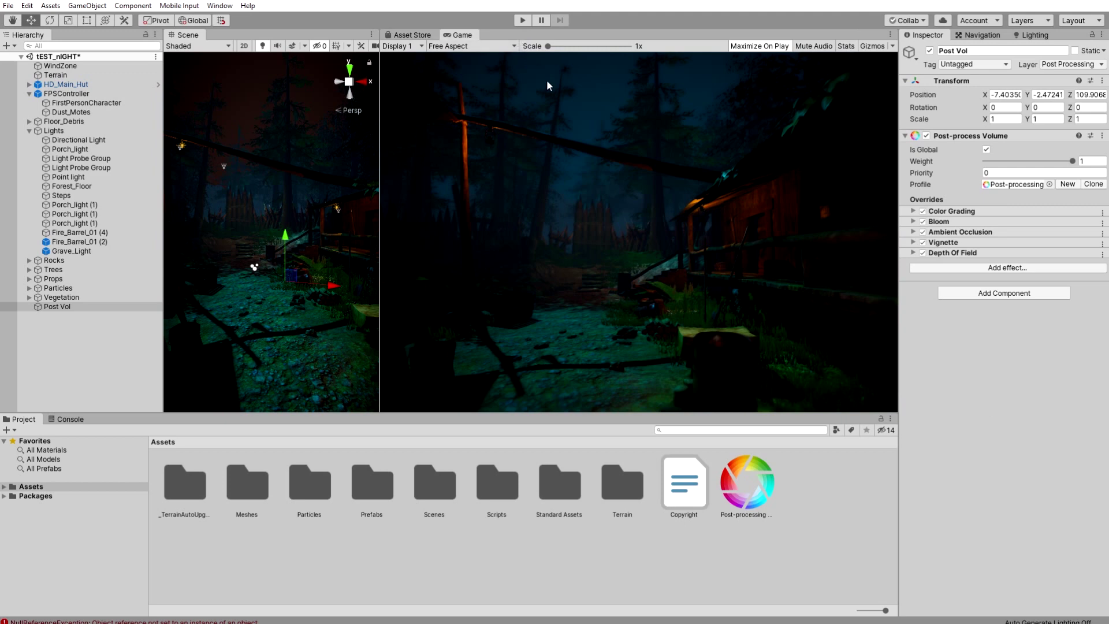
{"action": "left_click", "coordinate": [522, 20]}
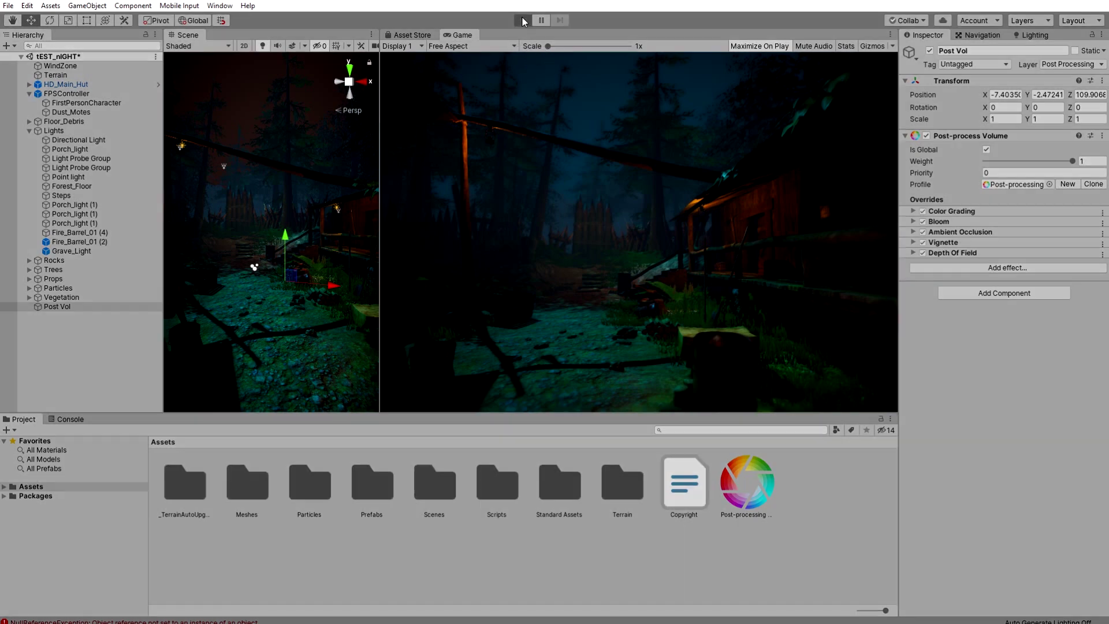